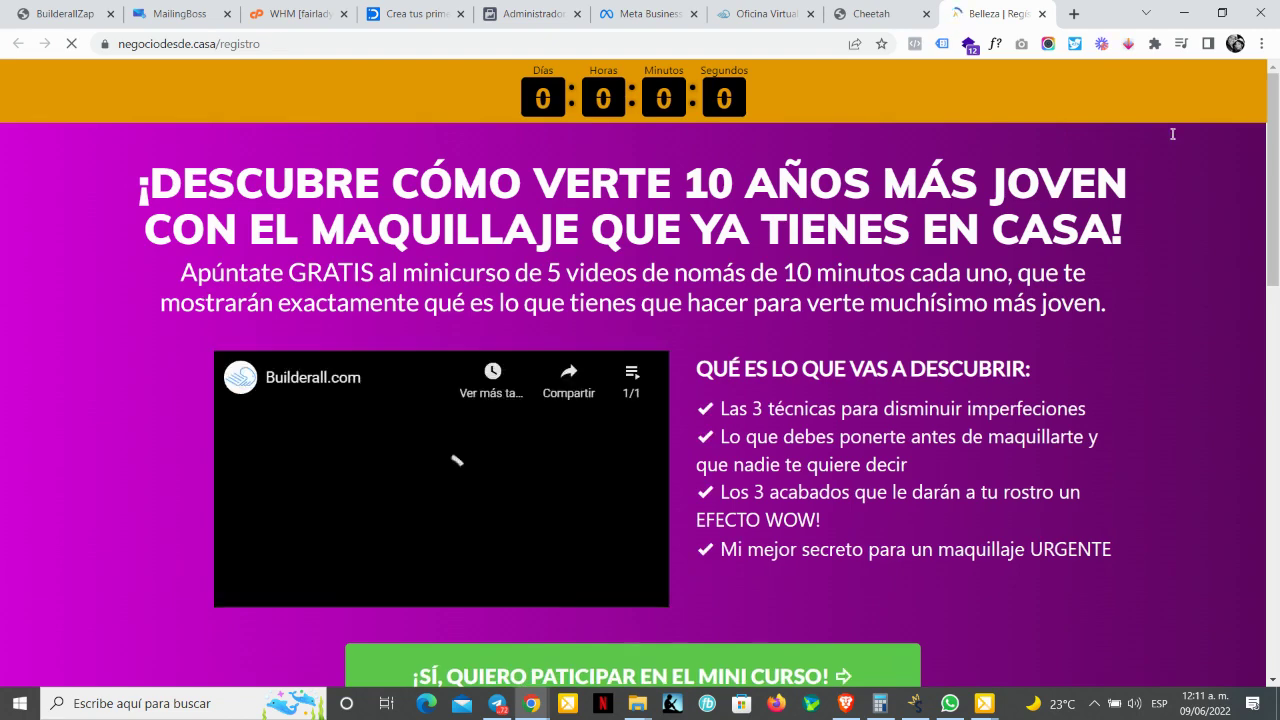
Step: Review the makeup mini-course registration page at negociodesde.casa/registro, then switch to the Oficina Virtual tab
key("ctrl+l")
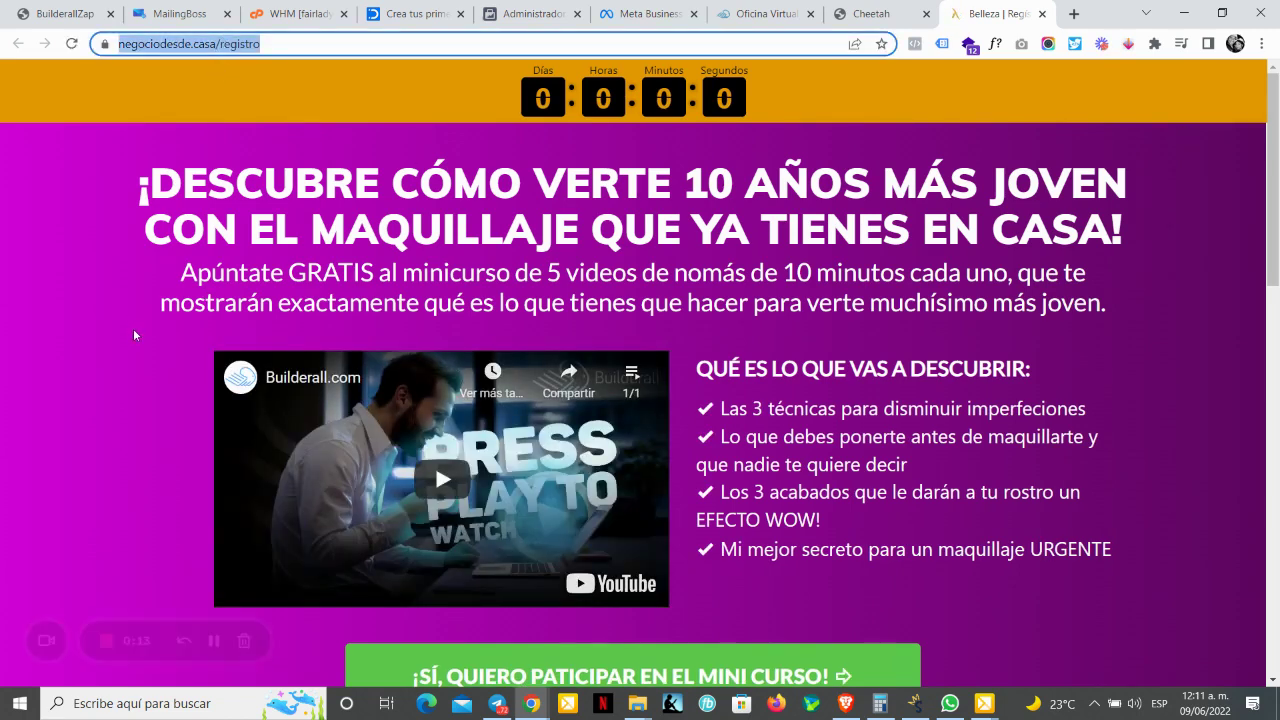
left_click_drag(1276, 219, 1277, 397)
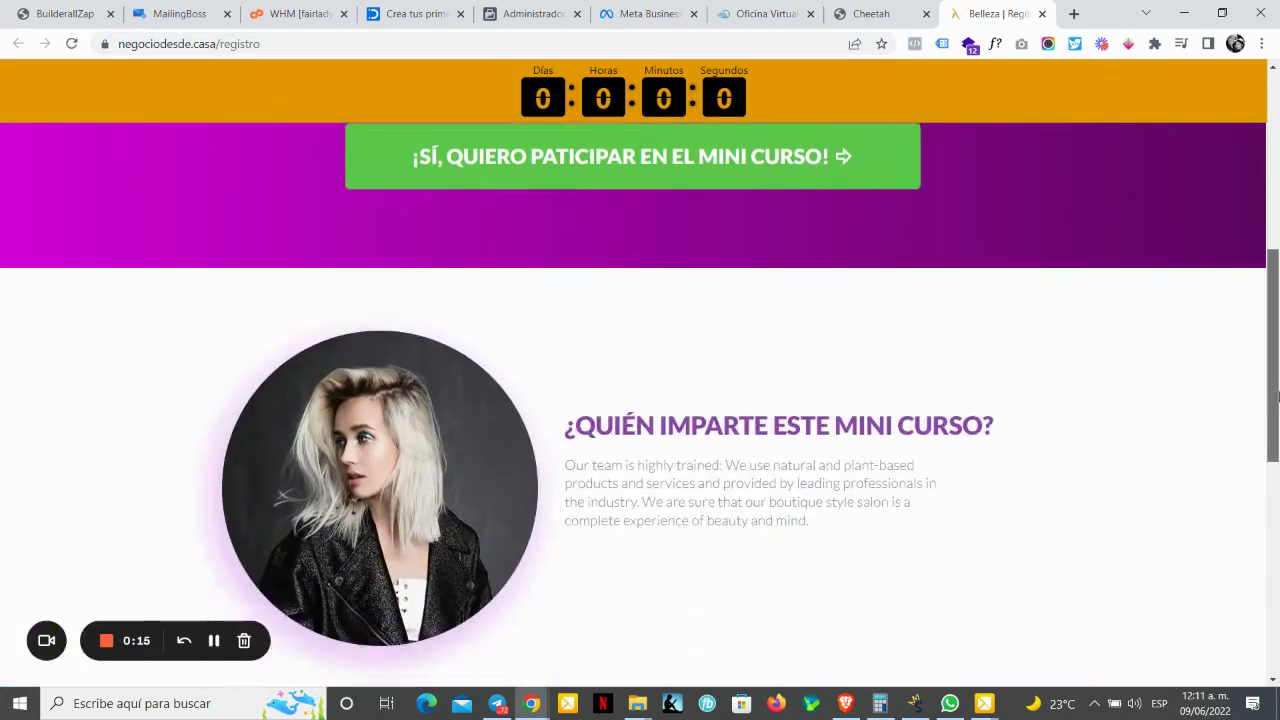
scroll(1277, 397, "down", 6)
scroll(1227, 370, "up", 6)
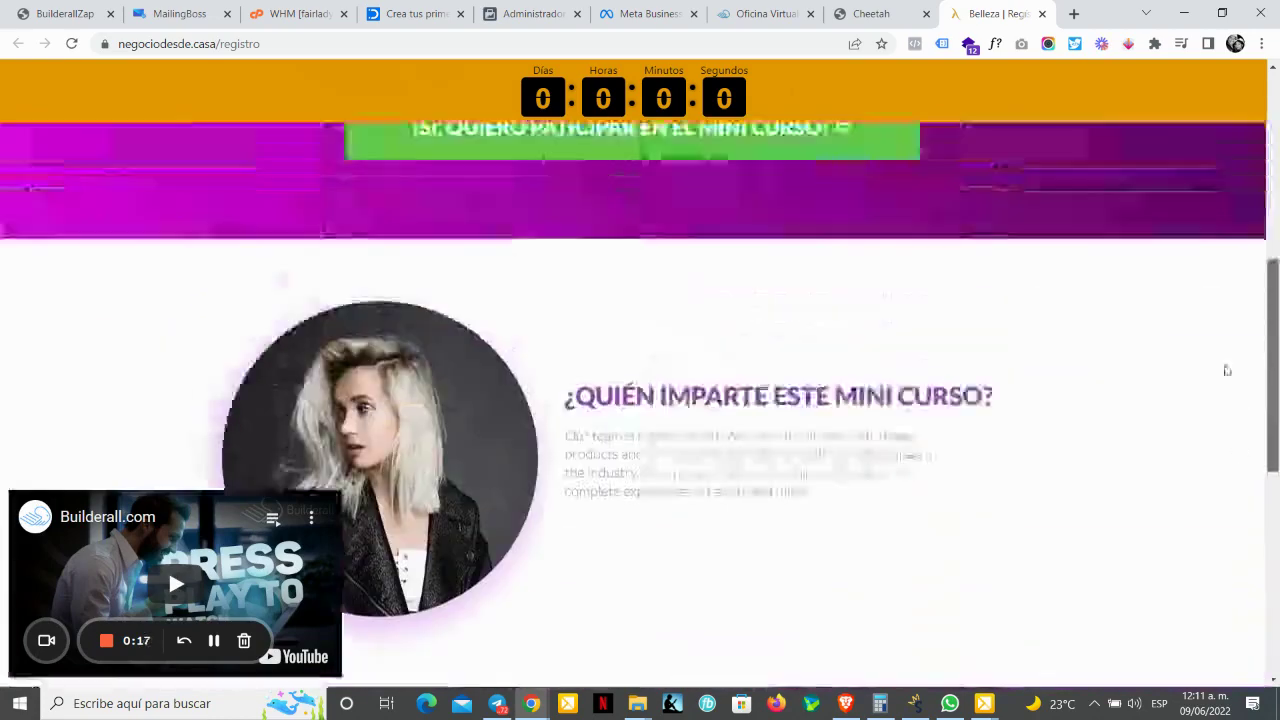
scroll(1227, 370, "up", 5)
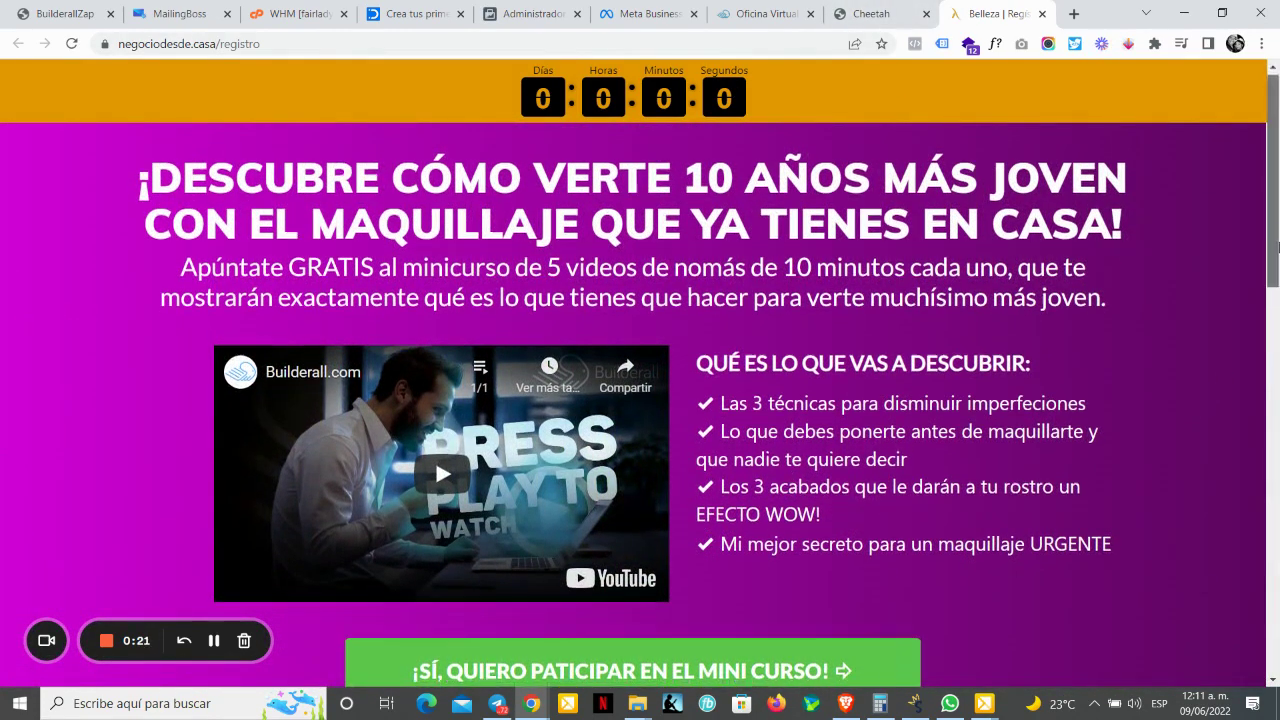
scroll(1277, 279, "down", 2)
scroll(1277, 279, "up", 2)
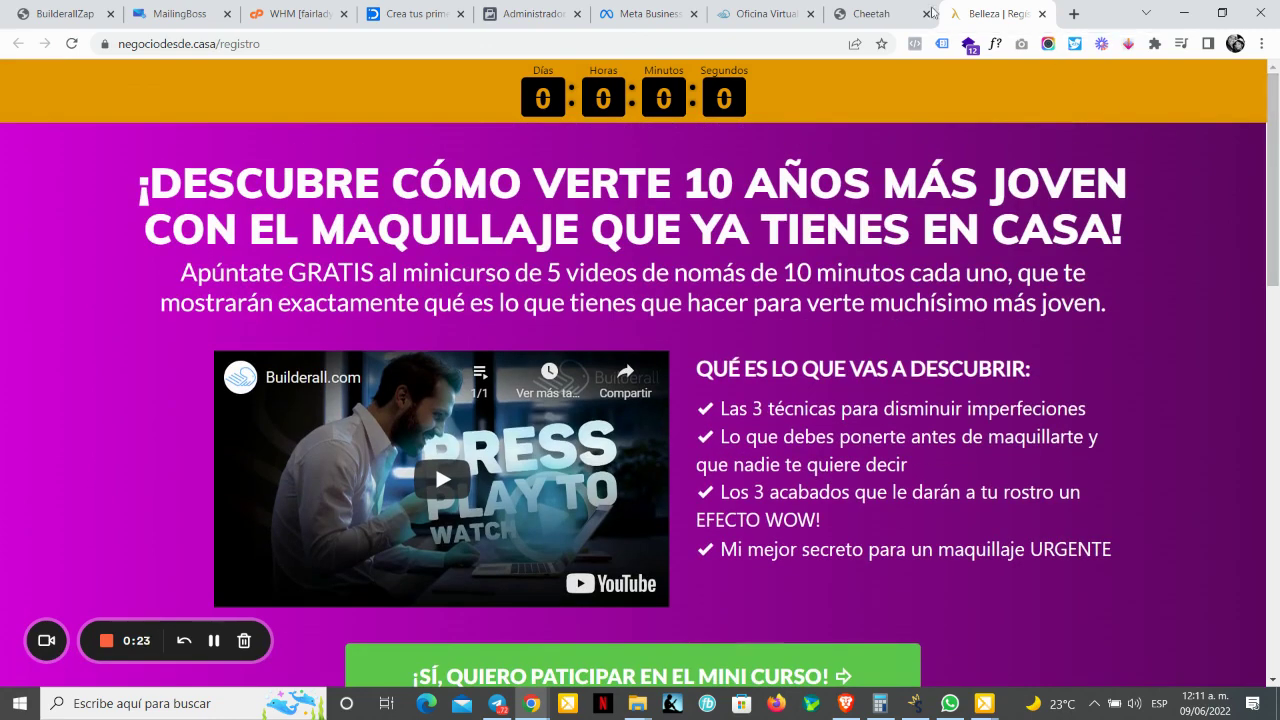
left_click(762, 14)
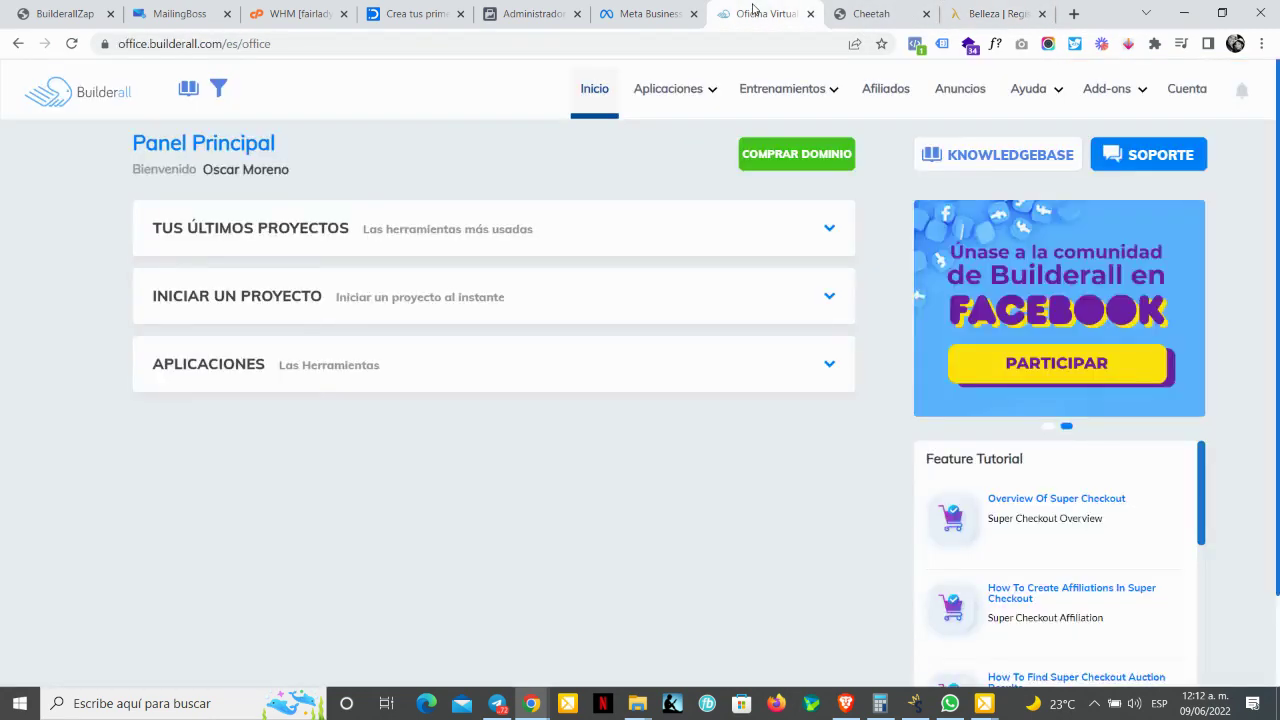
Step: Try launching MailingBoss 5.0 from the apps list, then return to the Builderall office
mouse_move(785, 88)
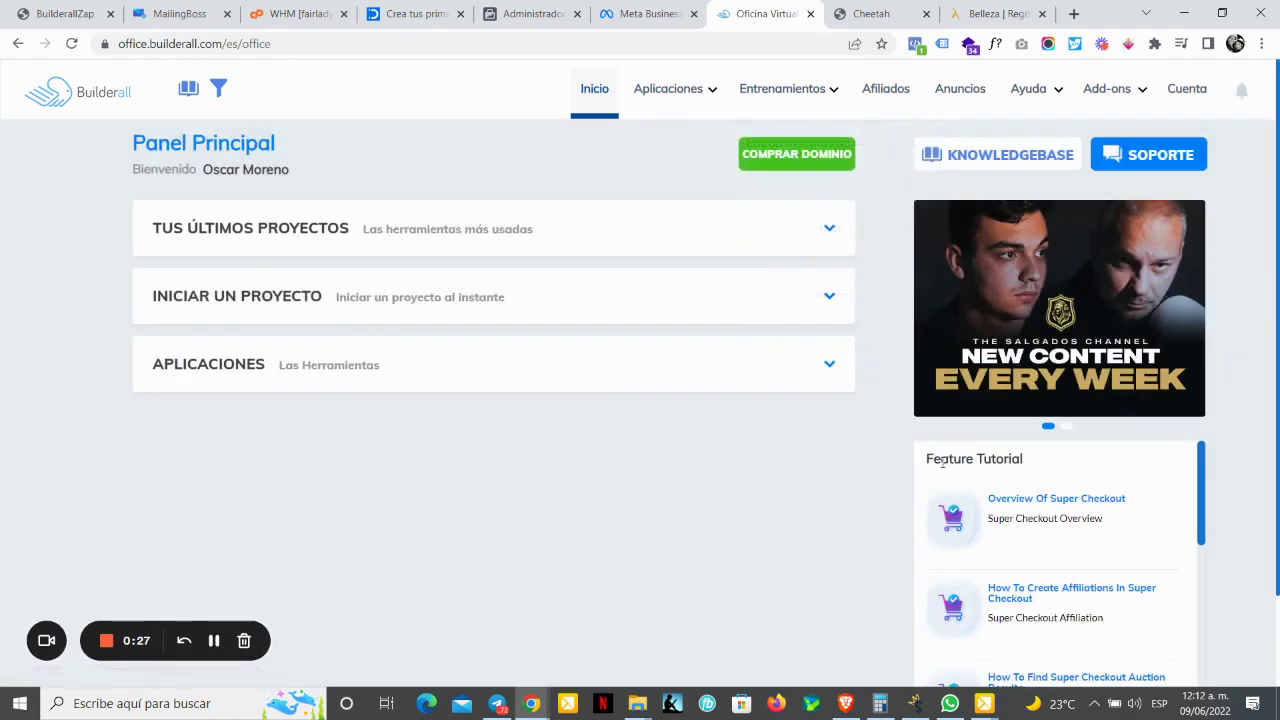
mouse_move(657, 121)
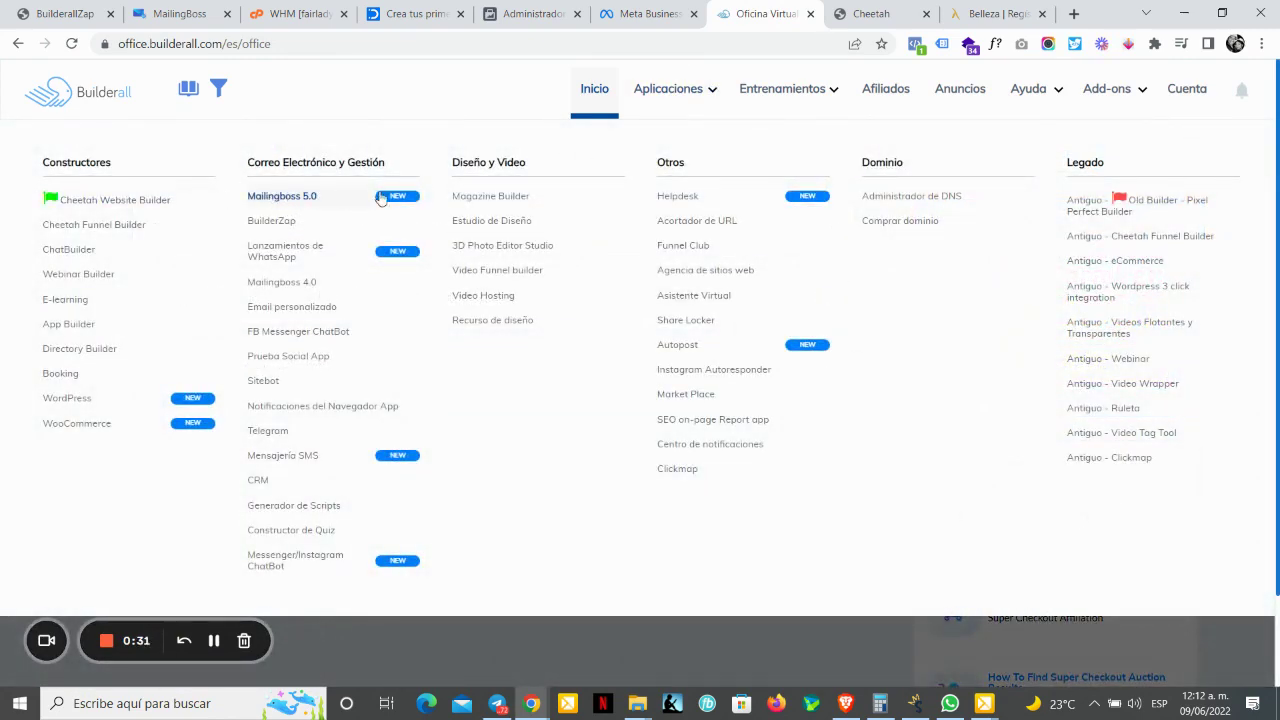
left_click(308, 197)
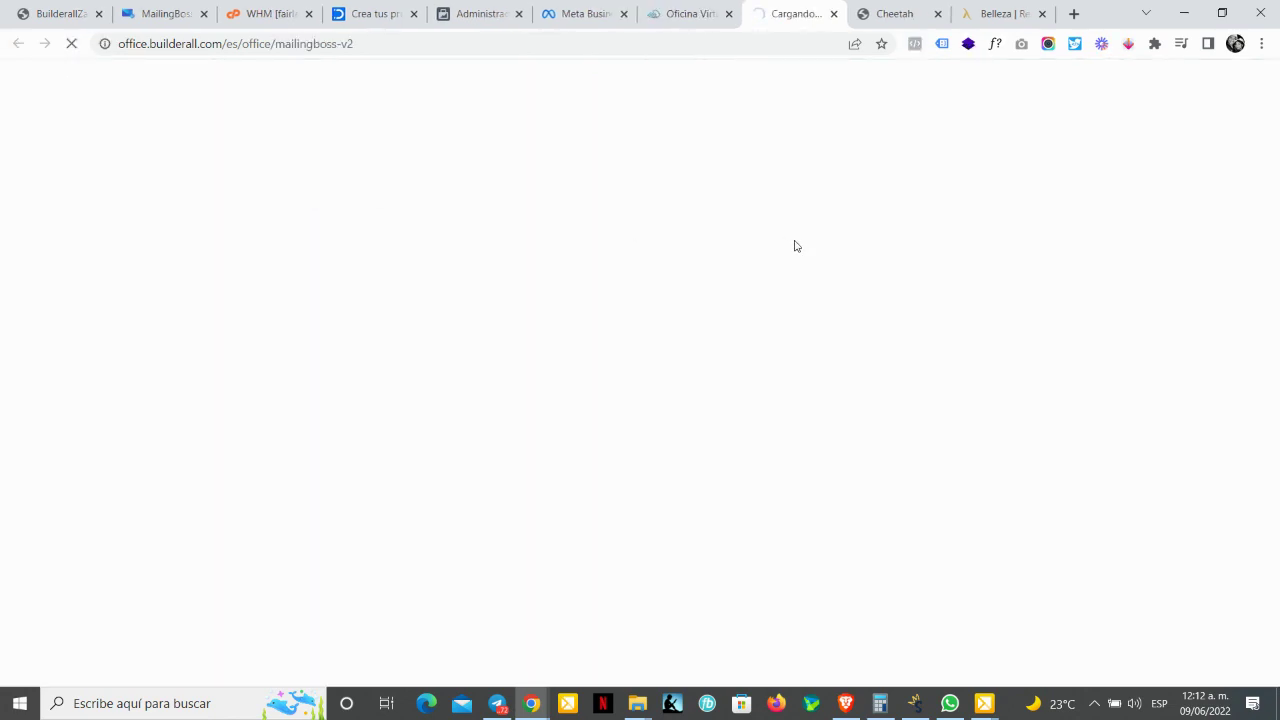
left_click(688, 12)
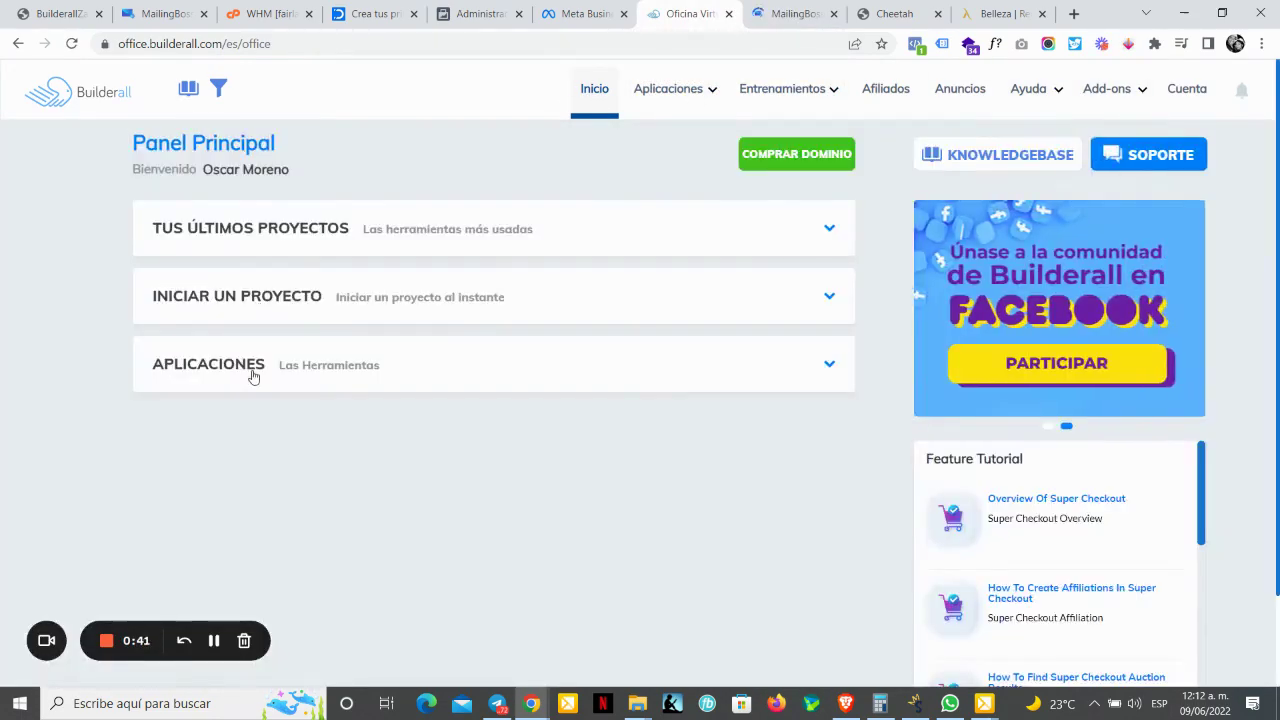
Step: Filter Aplicaciones to Correo Electrónico y Gestión and browse both pages of app cards
left_click(243, 378)
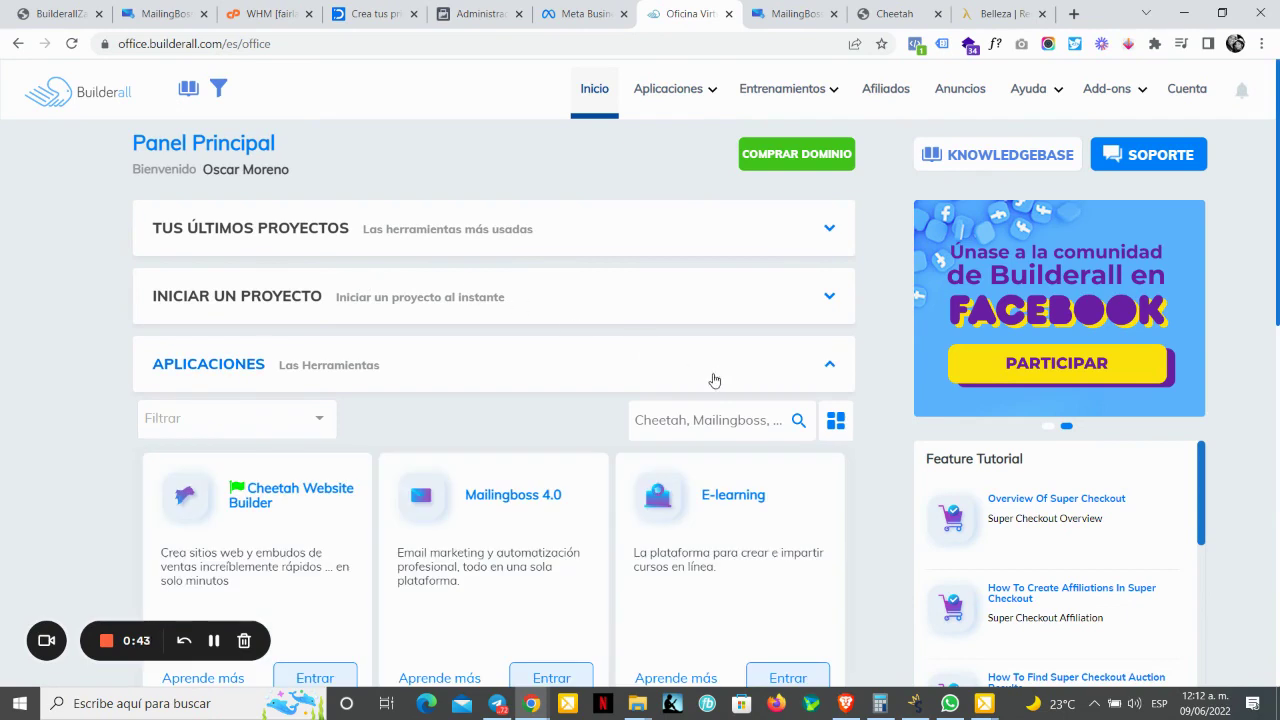
left_click(250, 418)
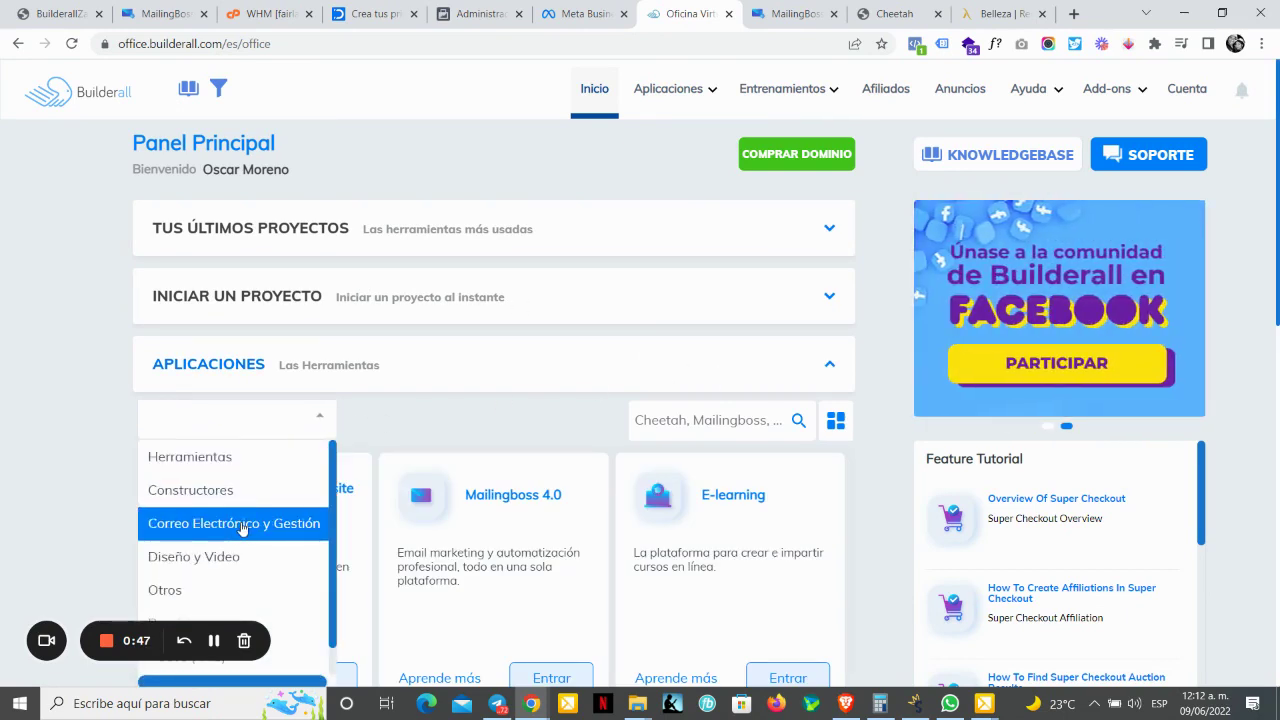
left_click(243, 524)
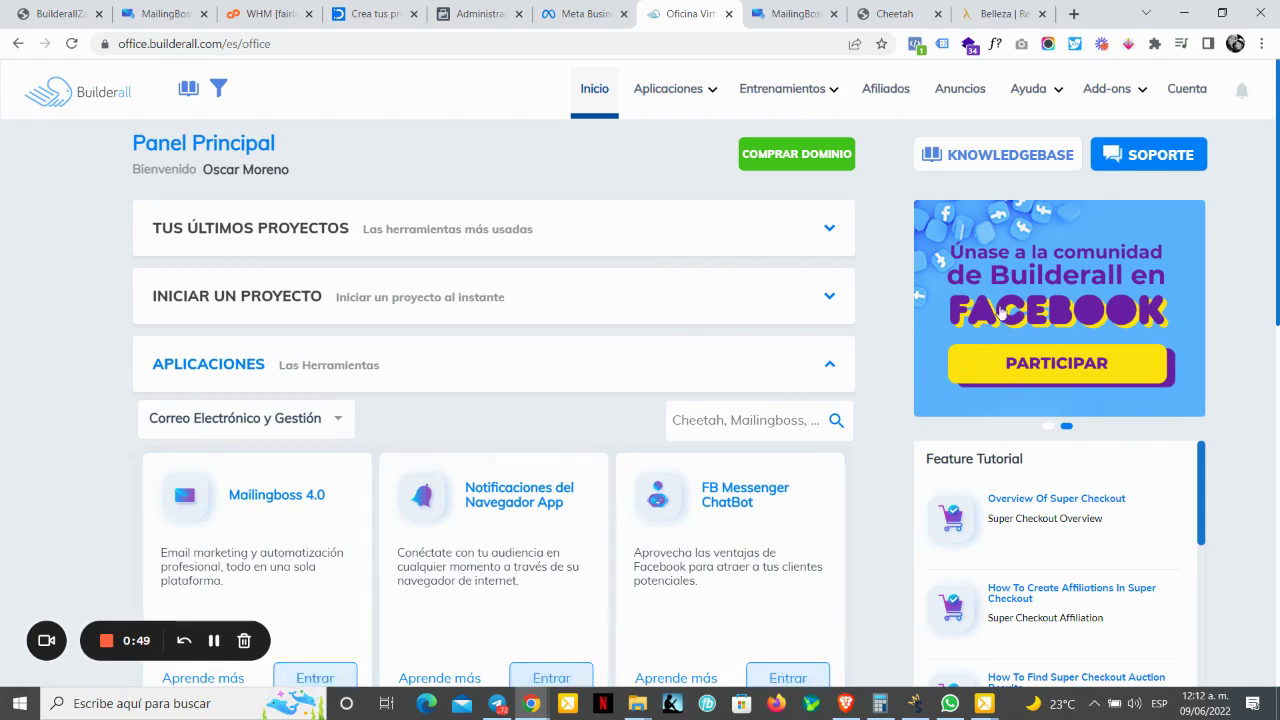
scroll(1000, 313, "down", 5)
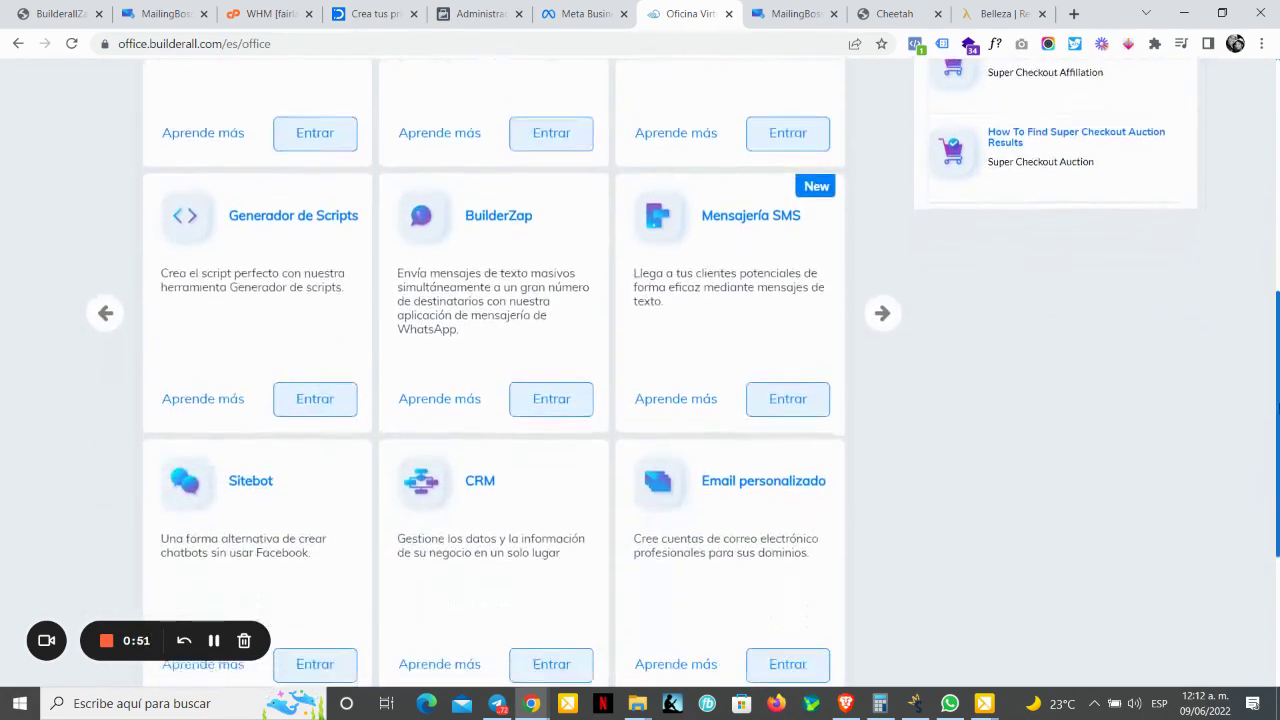
scroll(640, 372, "down", 1)
scroll(640, 372, "up", 1)
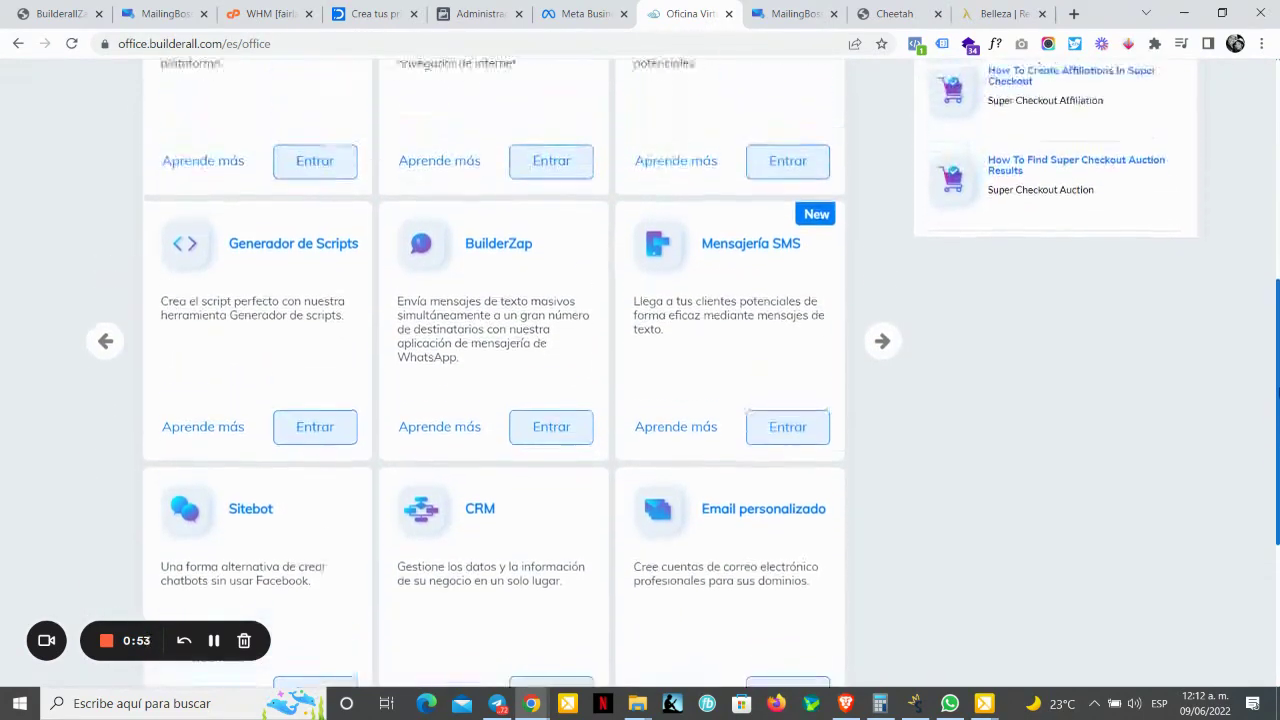
scroll(640, 372, "up", 2)
scroll(640, 372, "down", 3)
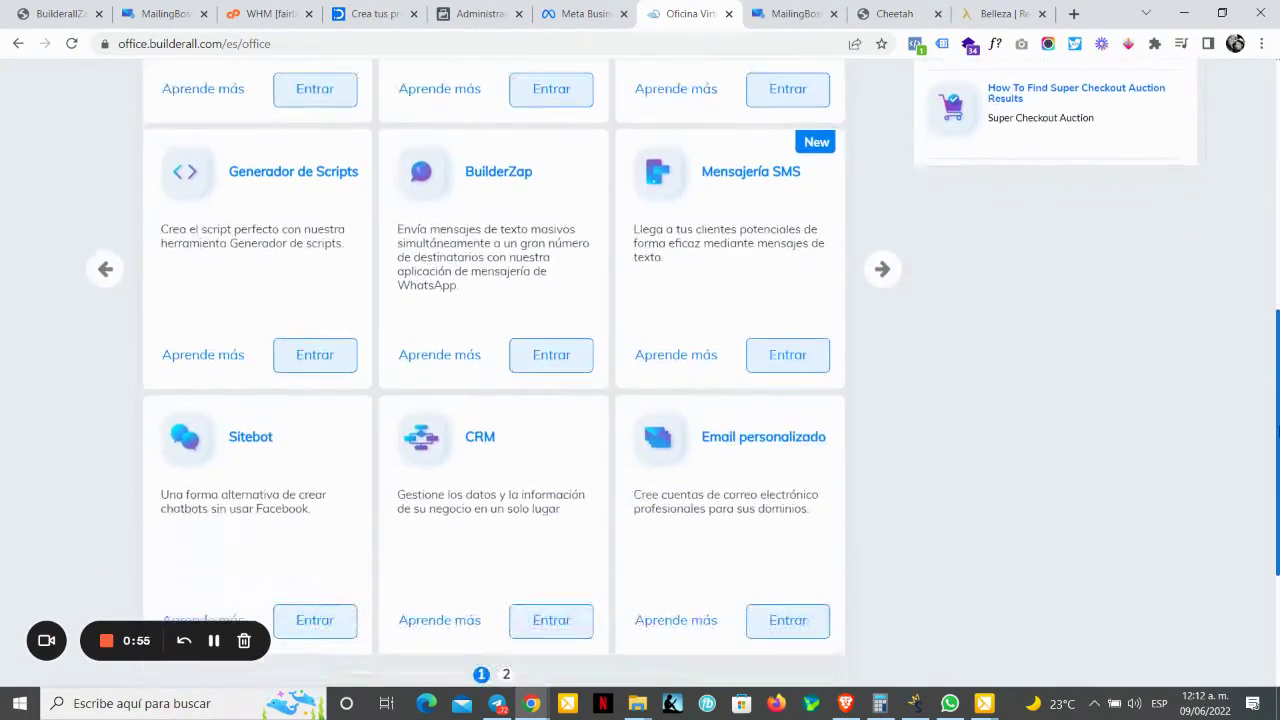
scroll(640, 372, "down", 1)
left_click(506, 558)
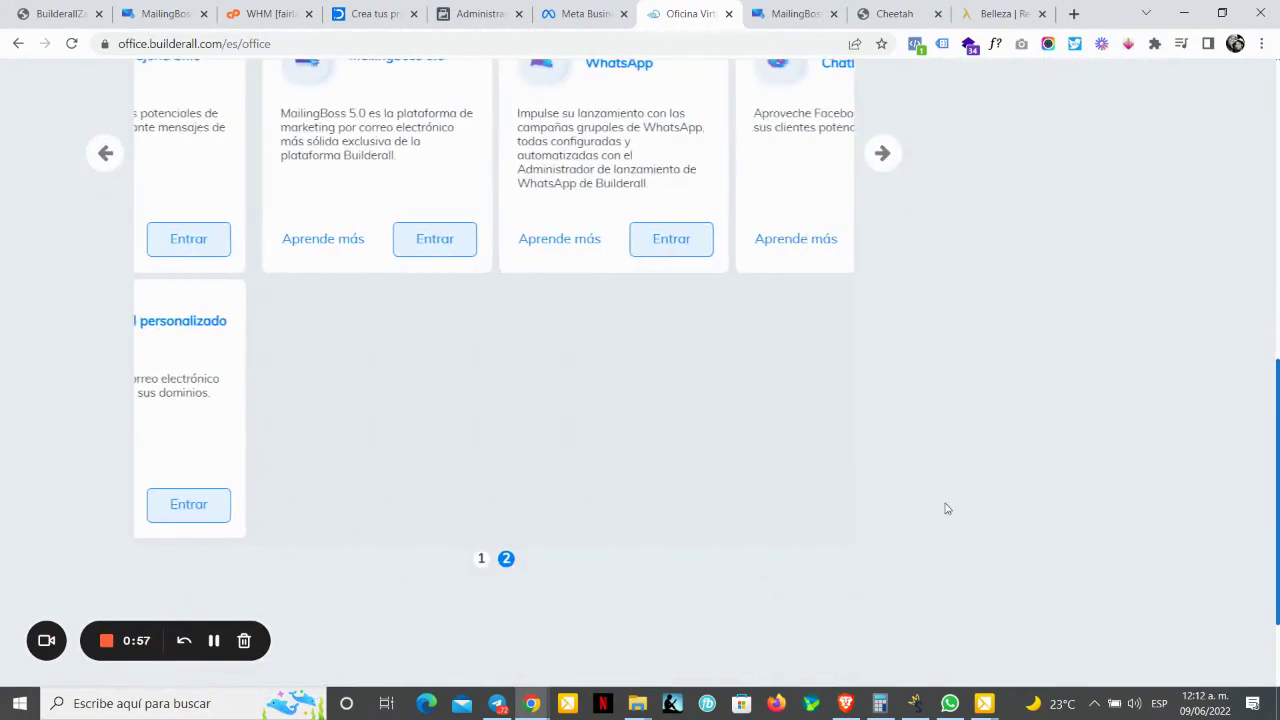
scroll(1005, 458, "up", 1)
scroll(479, 399, "up", 3)
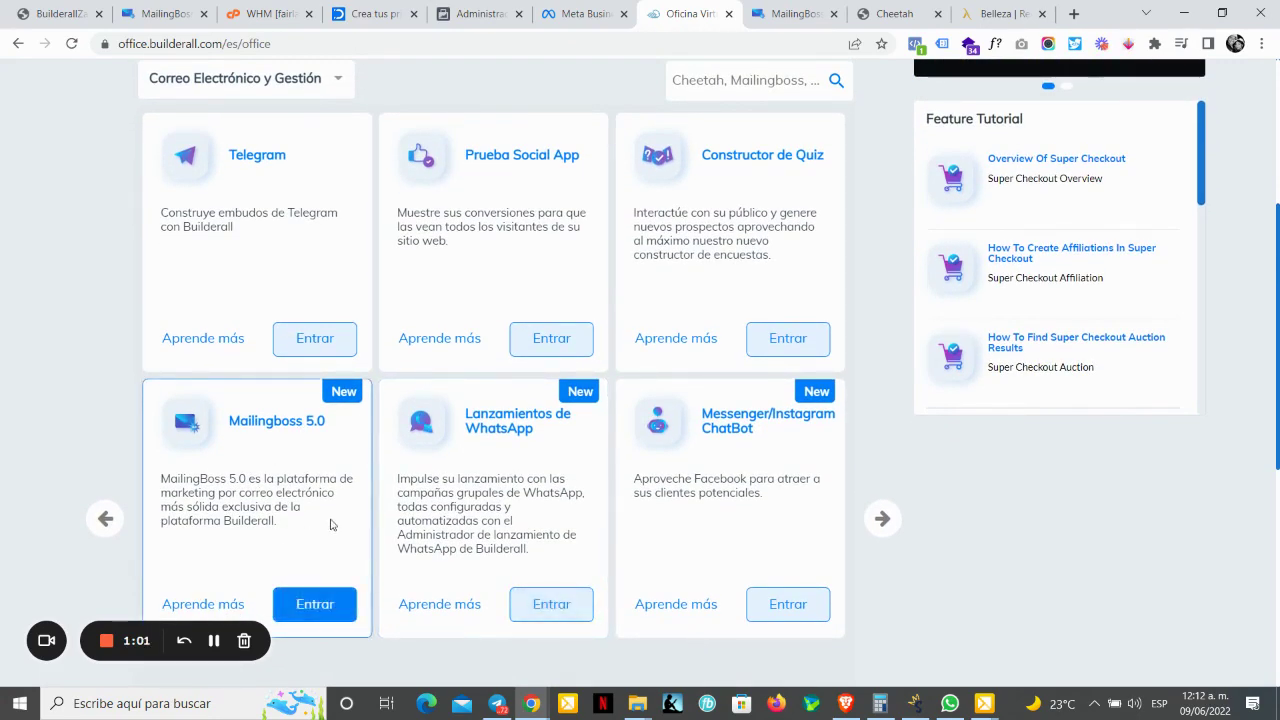
scroll(280, 200, "up", 2)
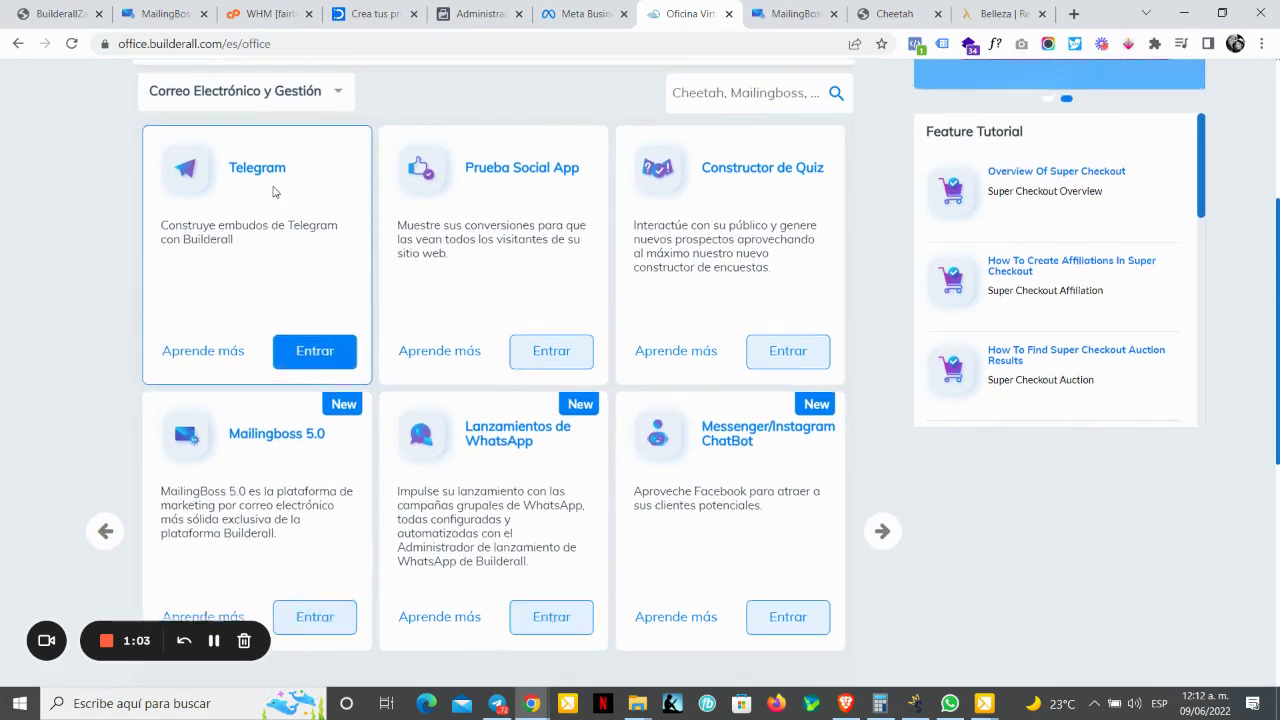
Step: Search the apps for '5.0' and enter the Mailingboss 5.0 app
left_click(800, 248)
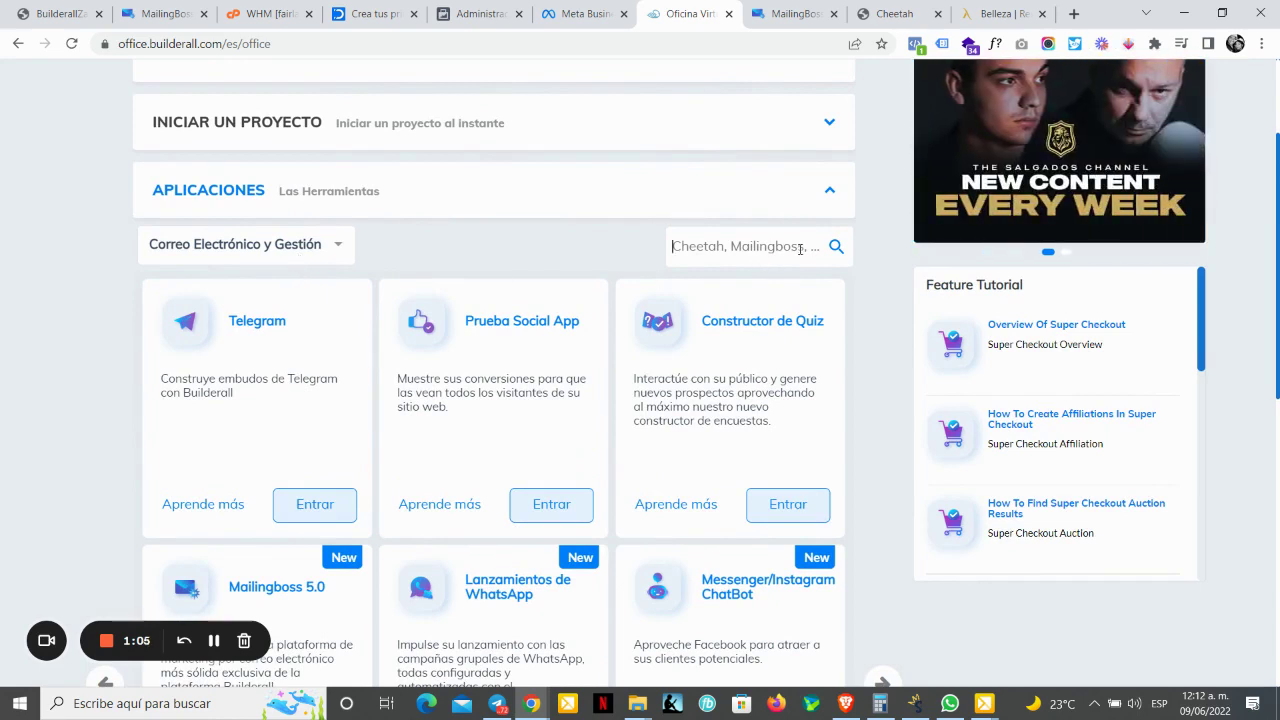
type("Mailin")
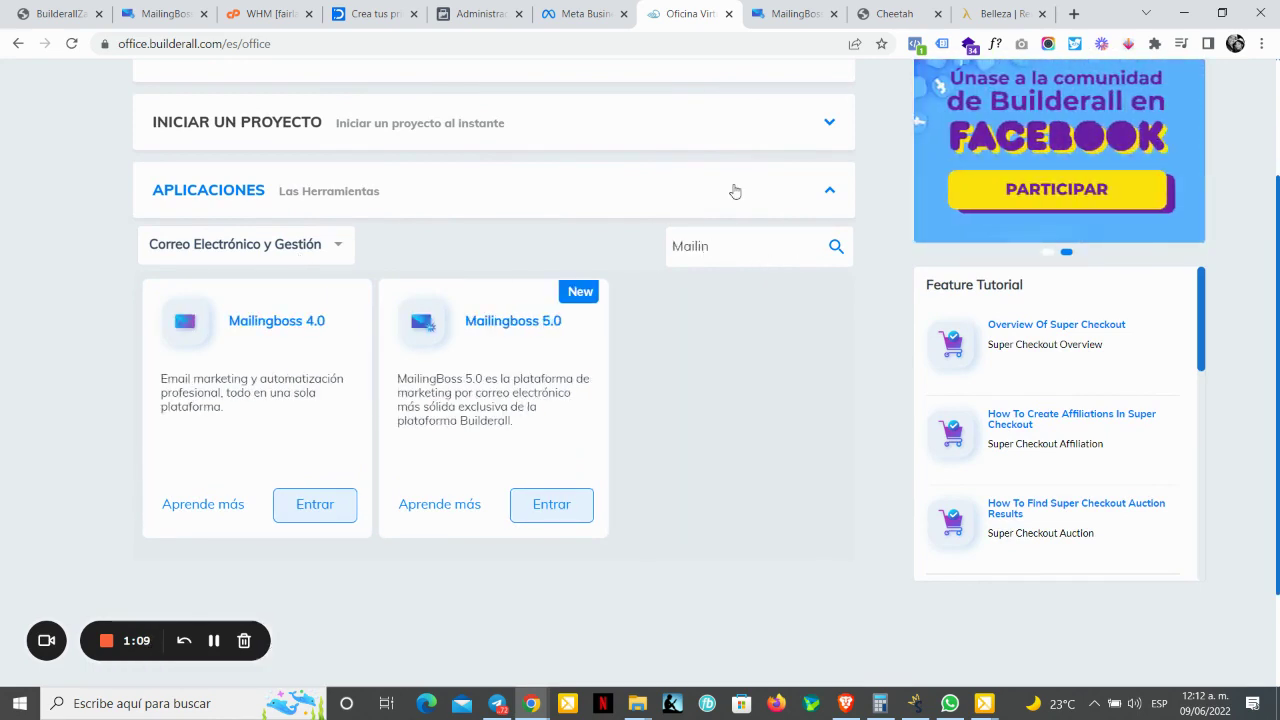
double_click(711, 245)
type("5")
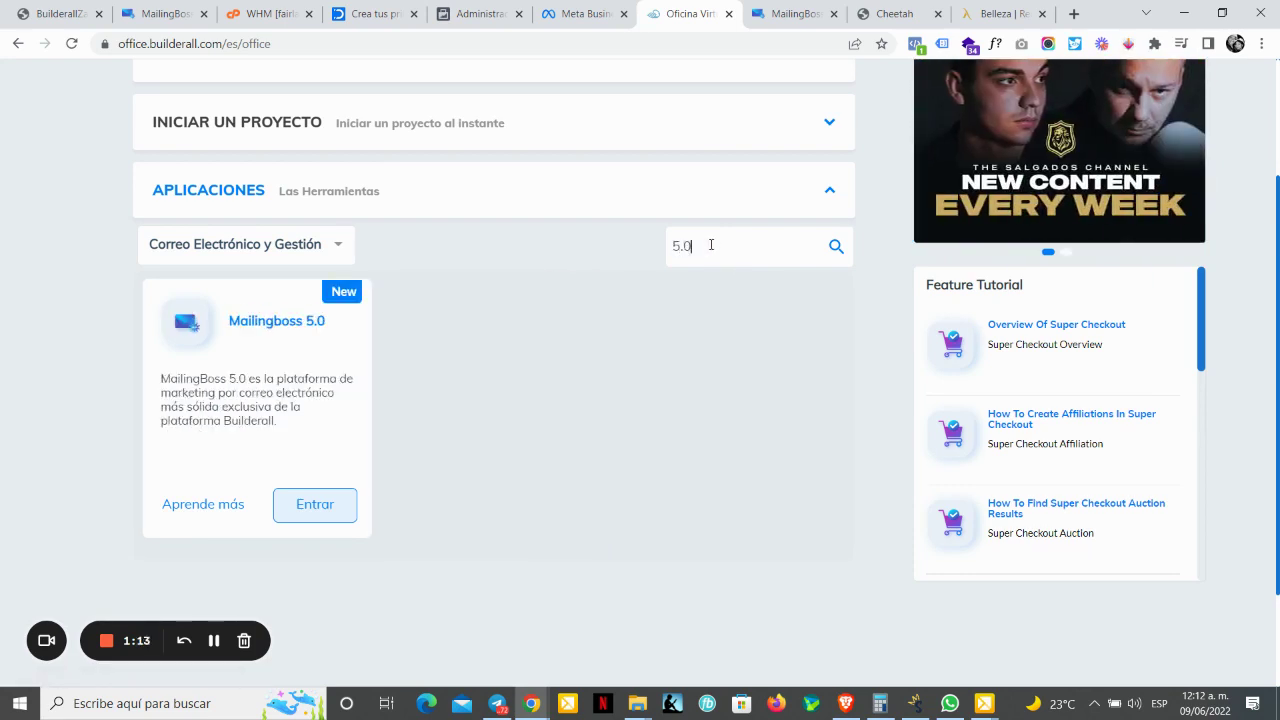
left_click(320, 514)
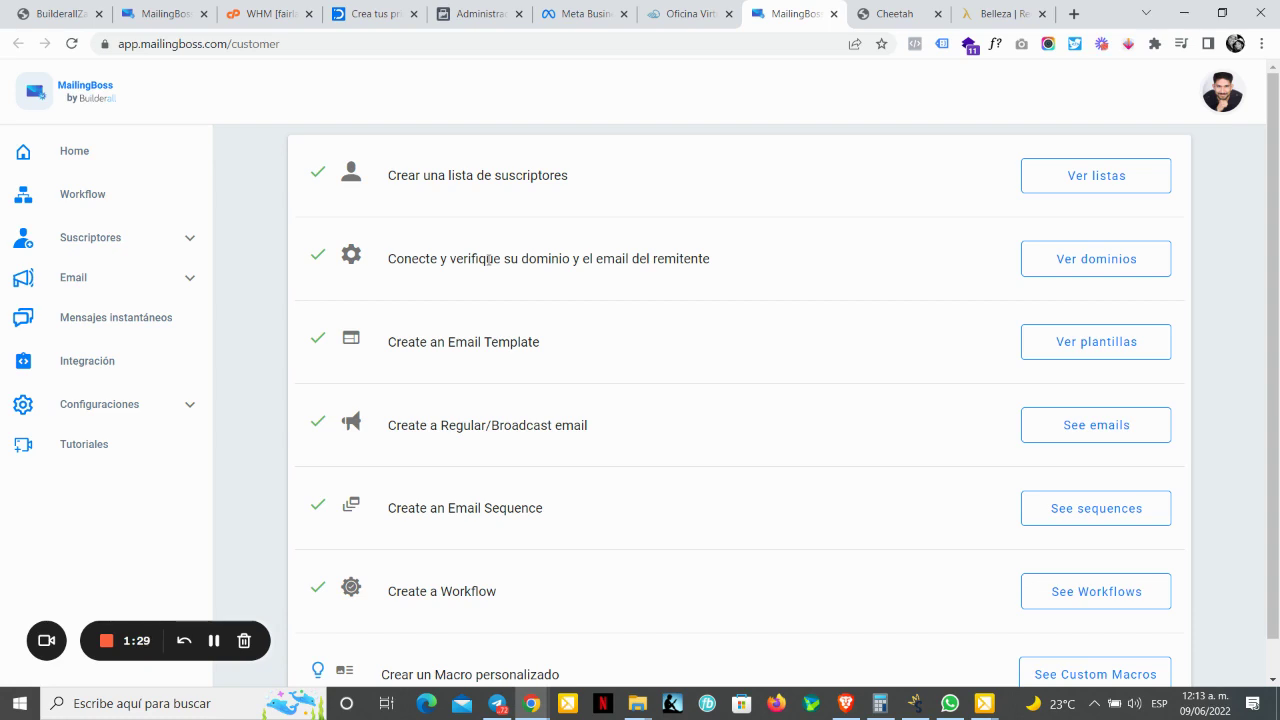
Step: Open account settings, keeping America/Mexico_City time zone and Español language
left_click(121, 405)
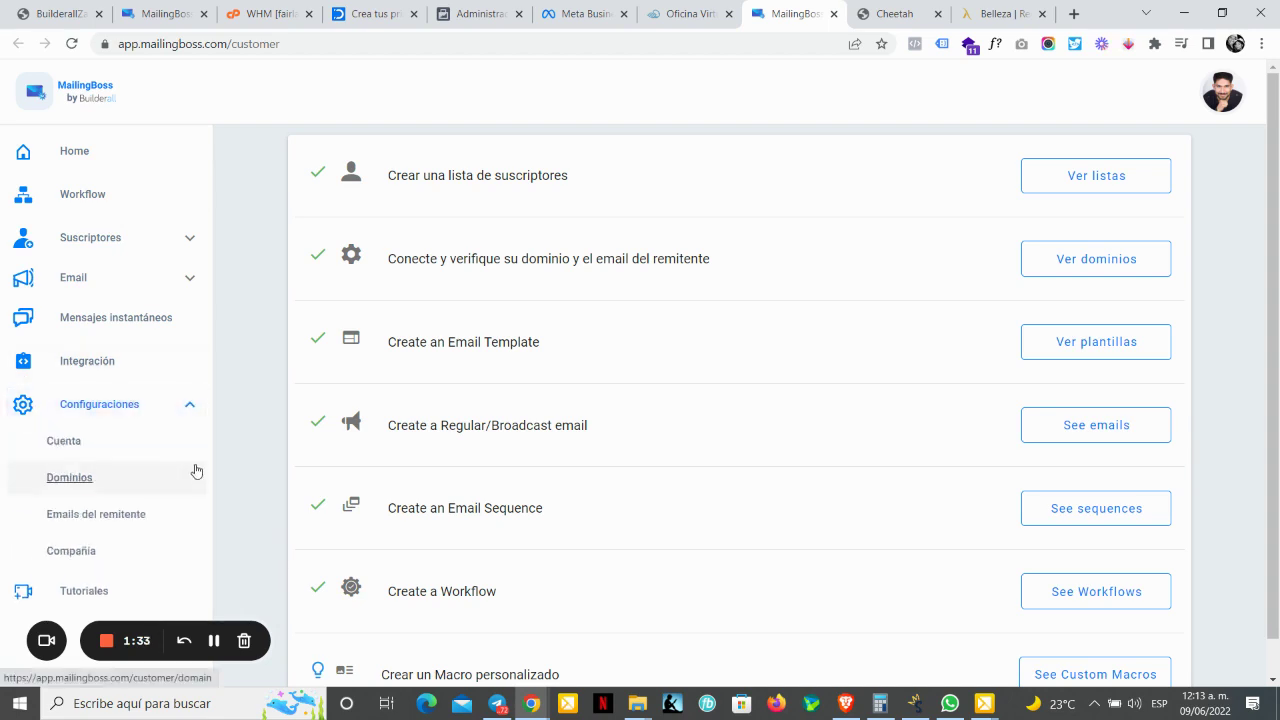
left_click(80, 442)
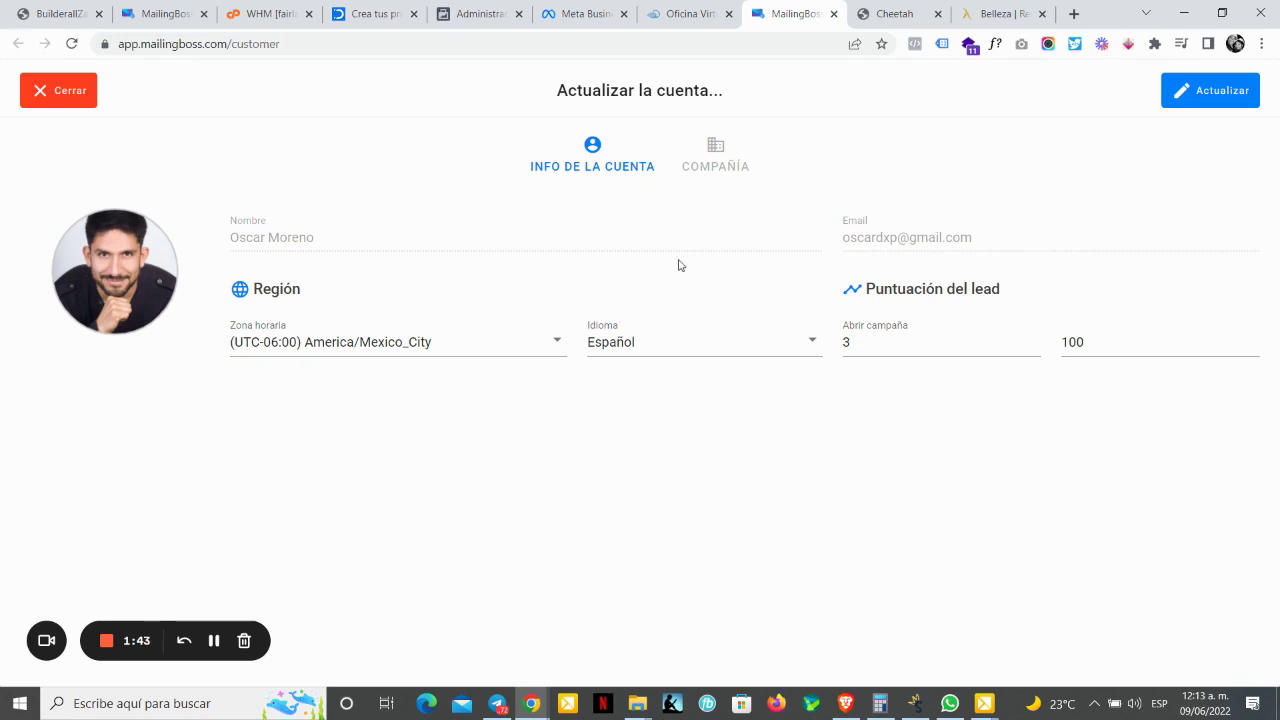
left_click(555, 345)
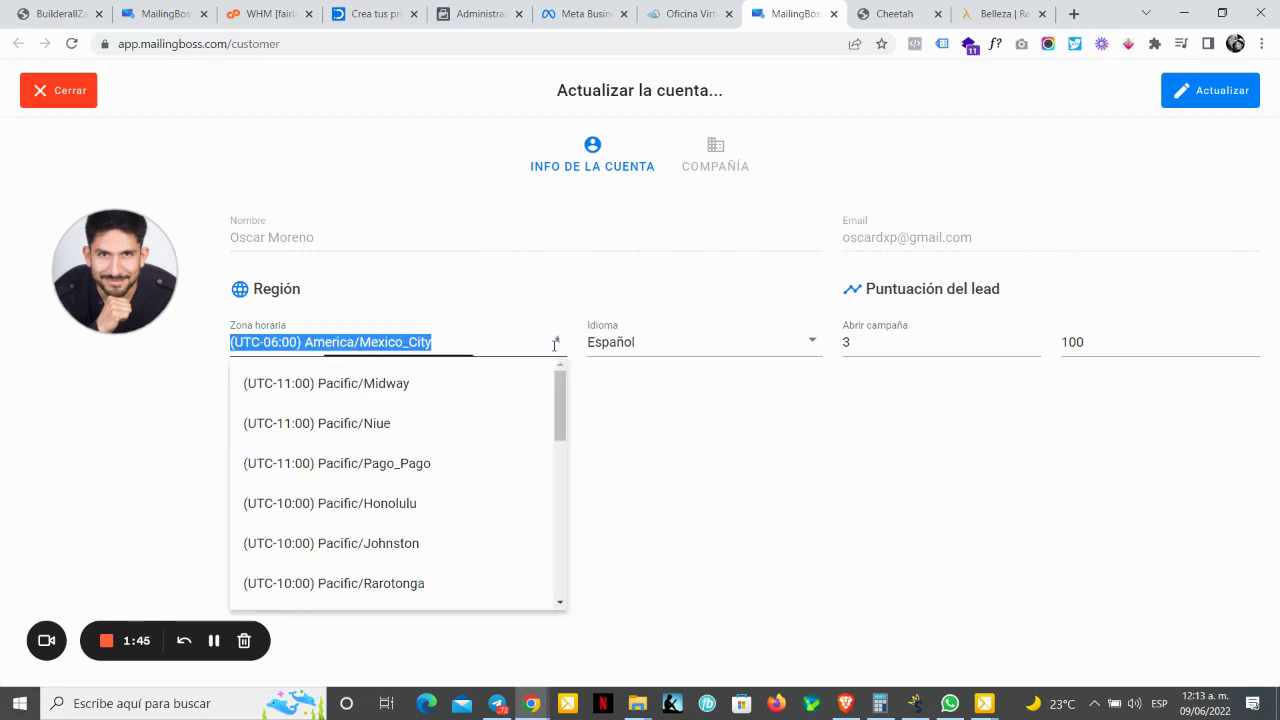
left_click_drag(563, 397, 564, 540)
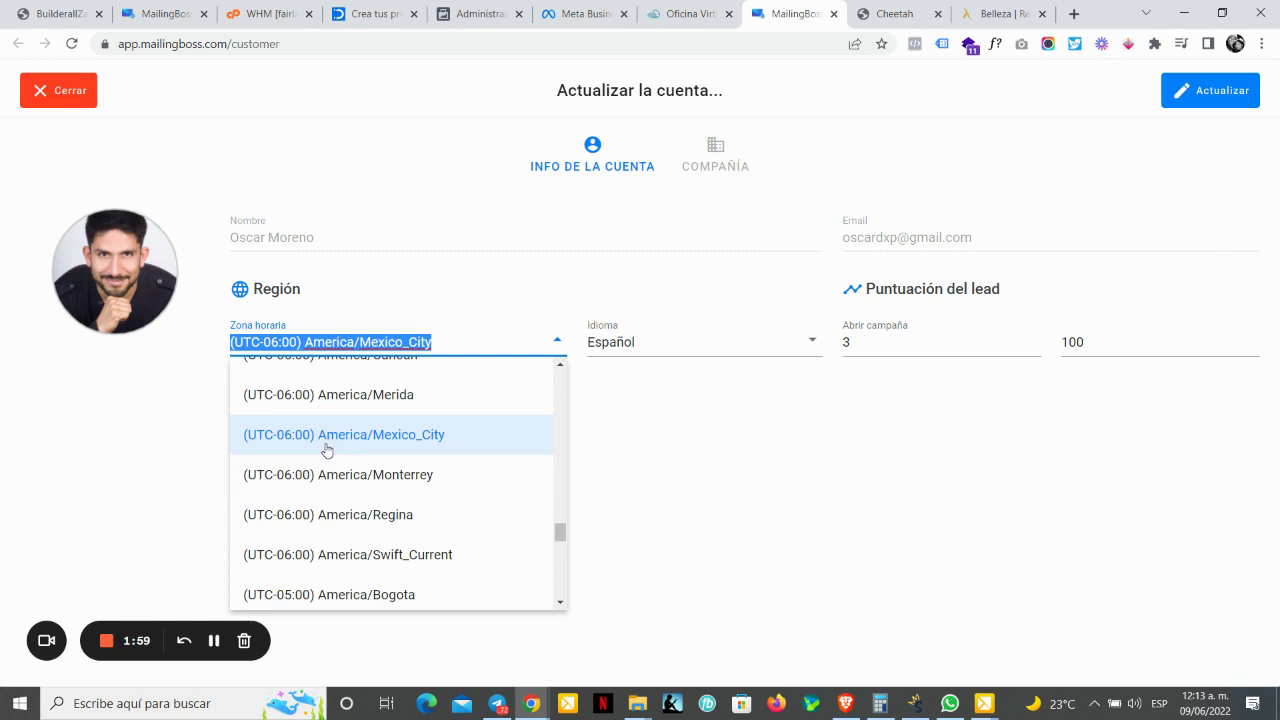
left_click(381, 438)
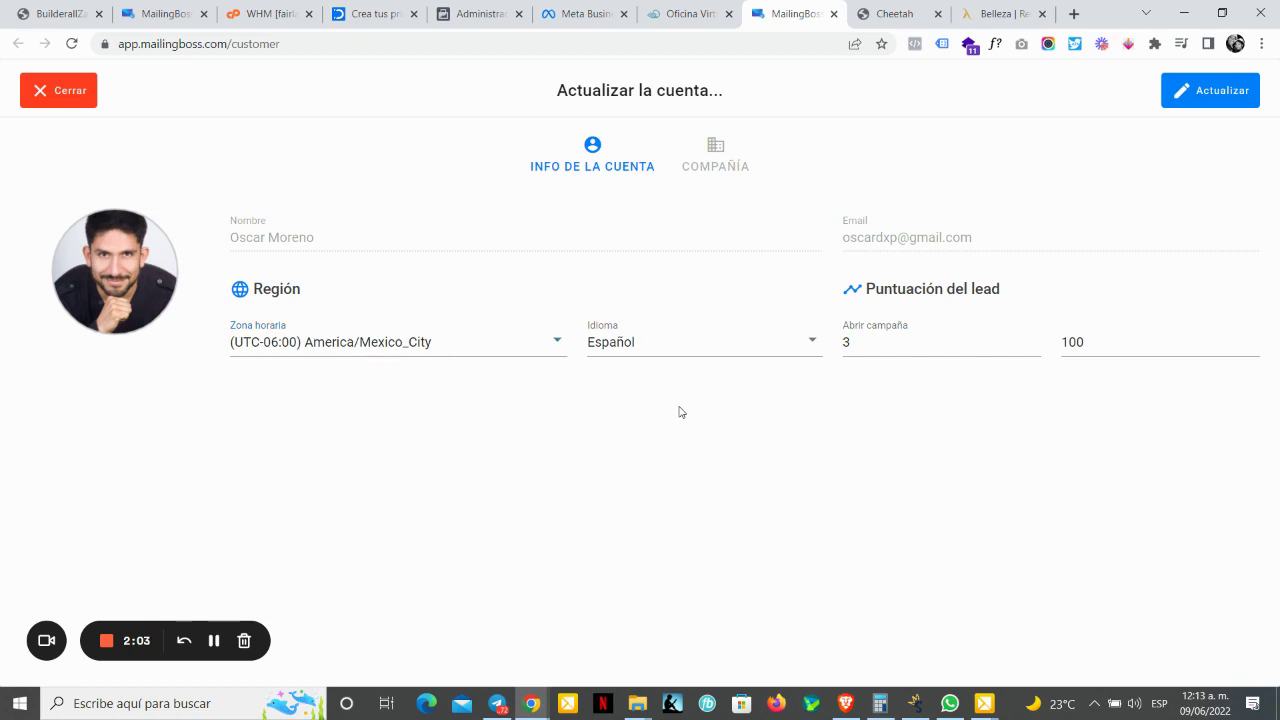
left_click(667, 343)
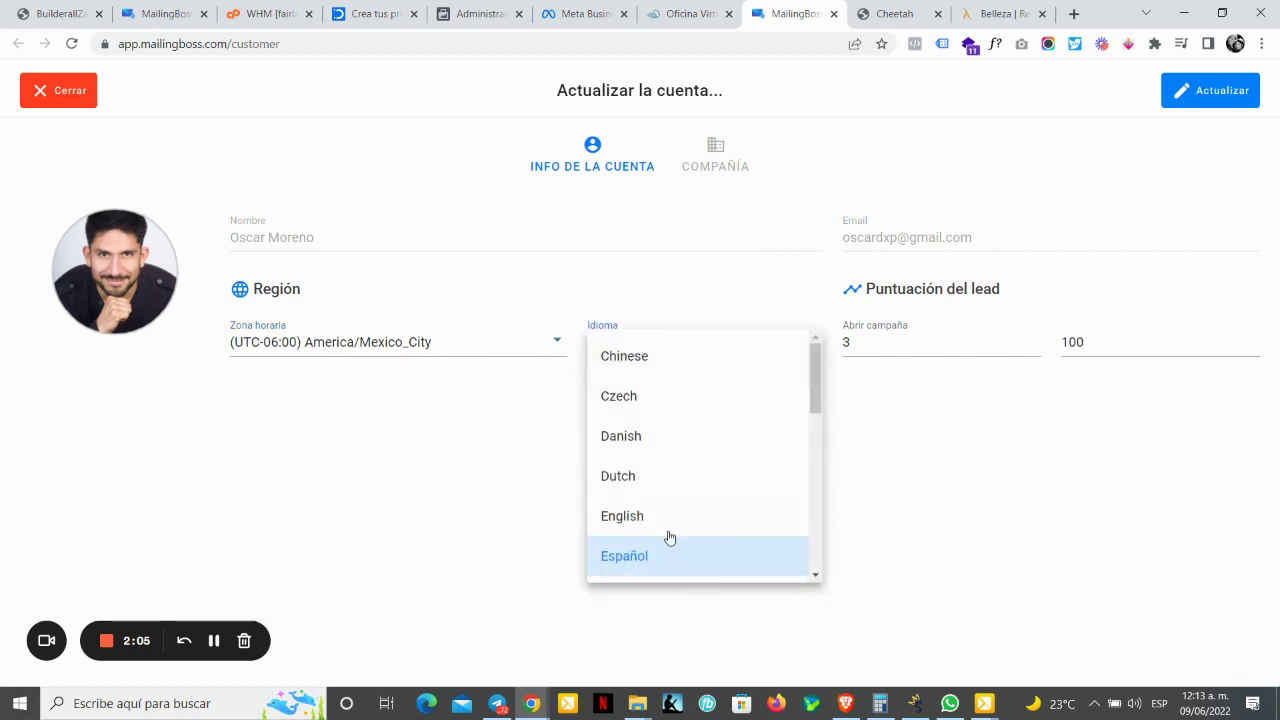
left_click(932, 548)
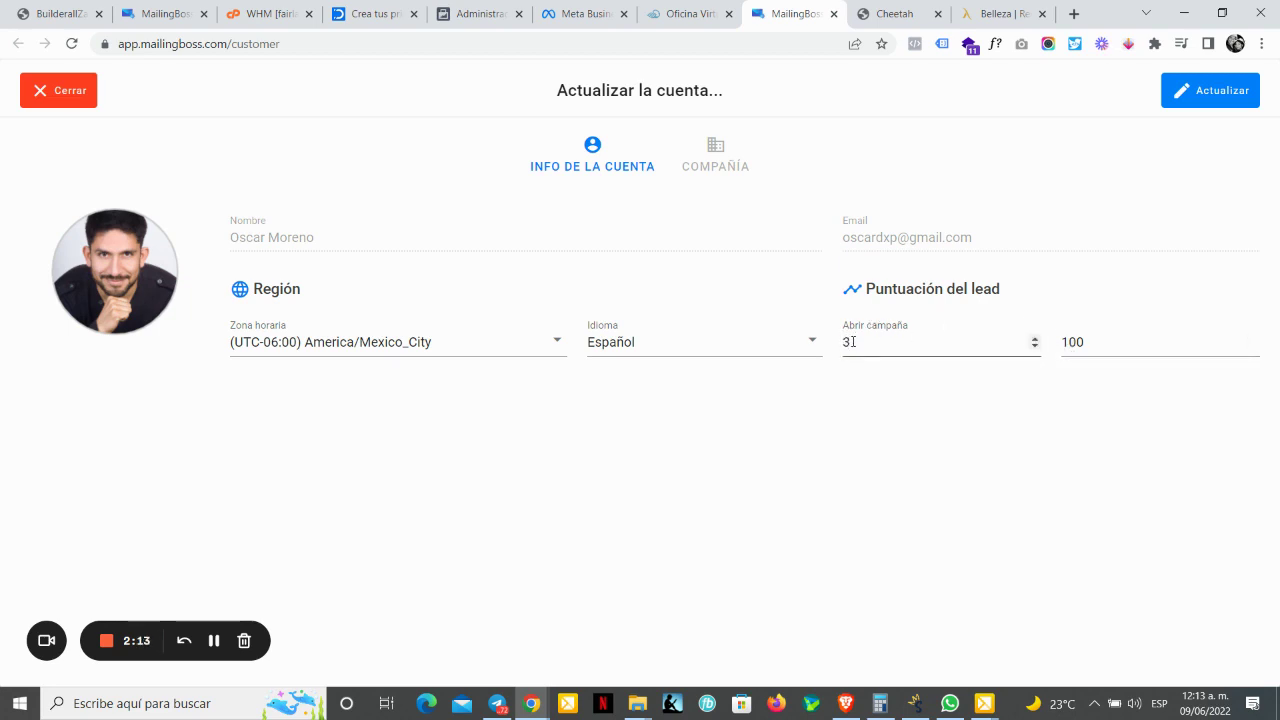
Step: Set the Abrir campaña score to 1, change 100 to 10, and click Actualizar
left_click(943, 346)
left_click(1035, 347)
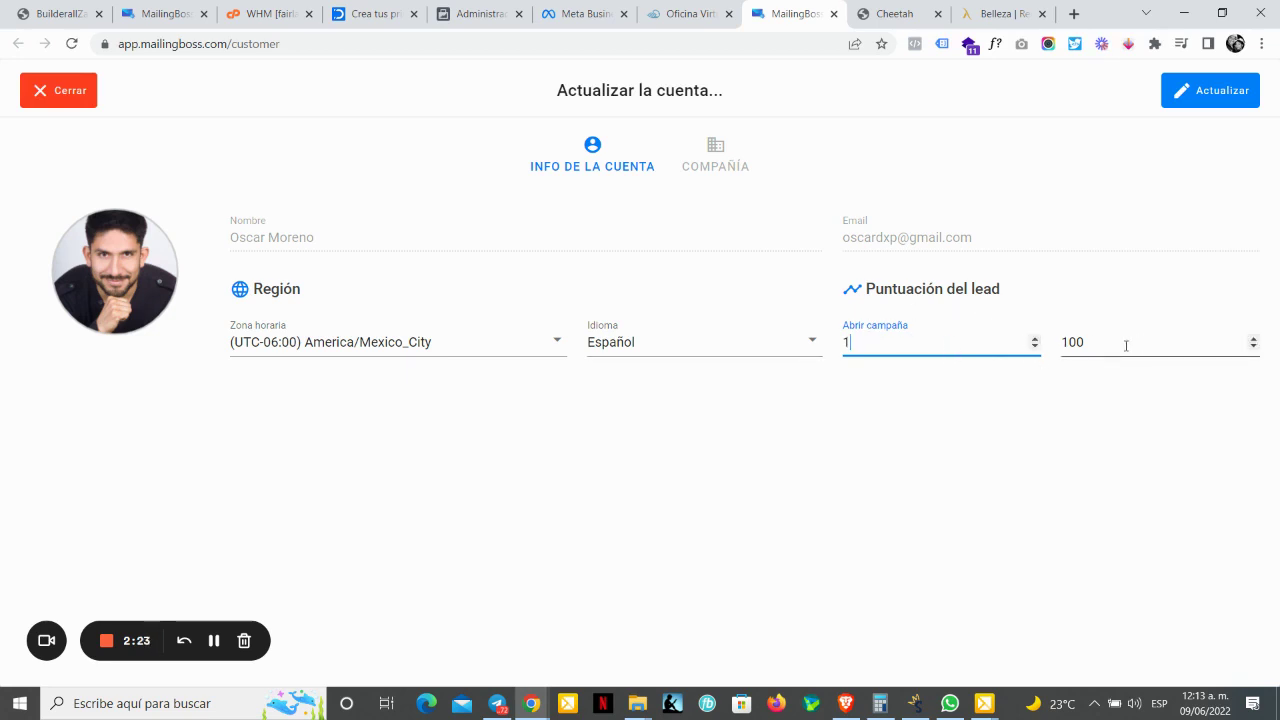
left_click(1072, 342)
double_click(1072, 342)
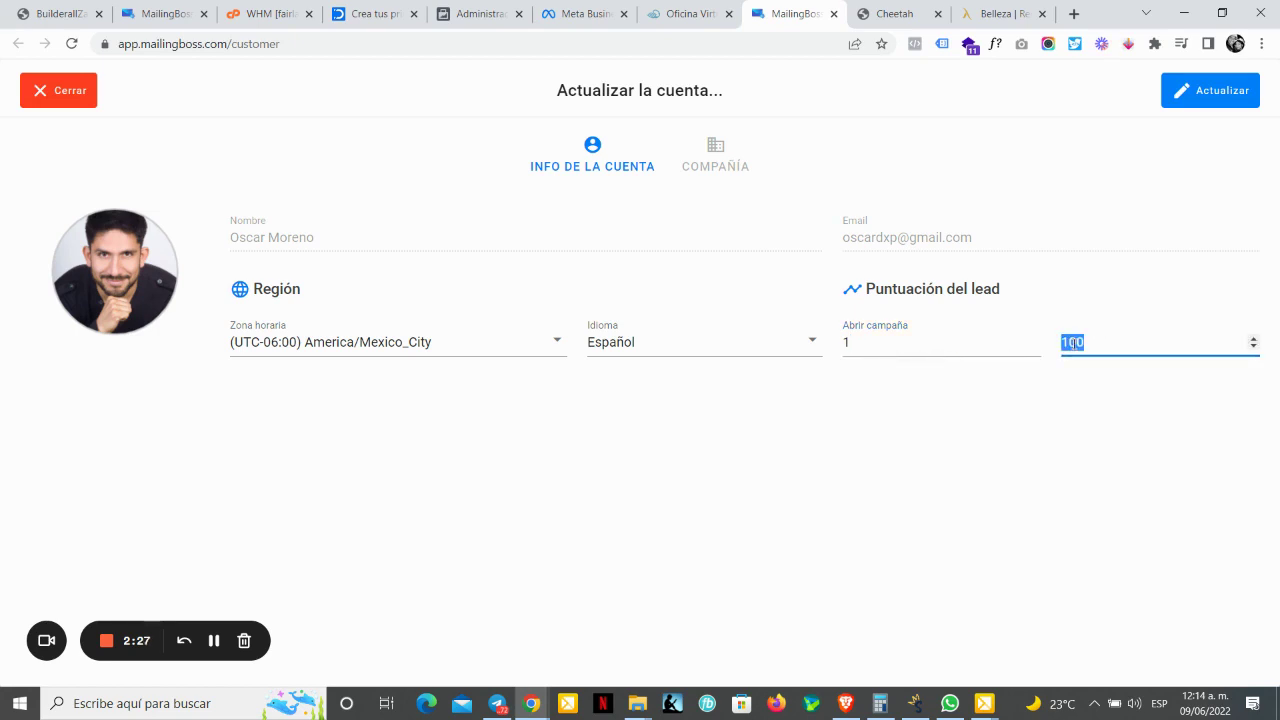
type("10")
left_click(996, 416)
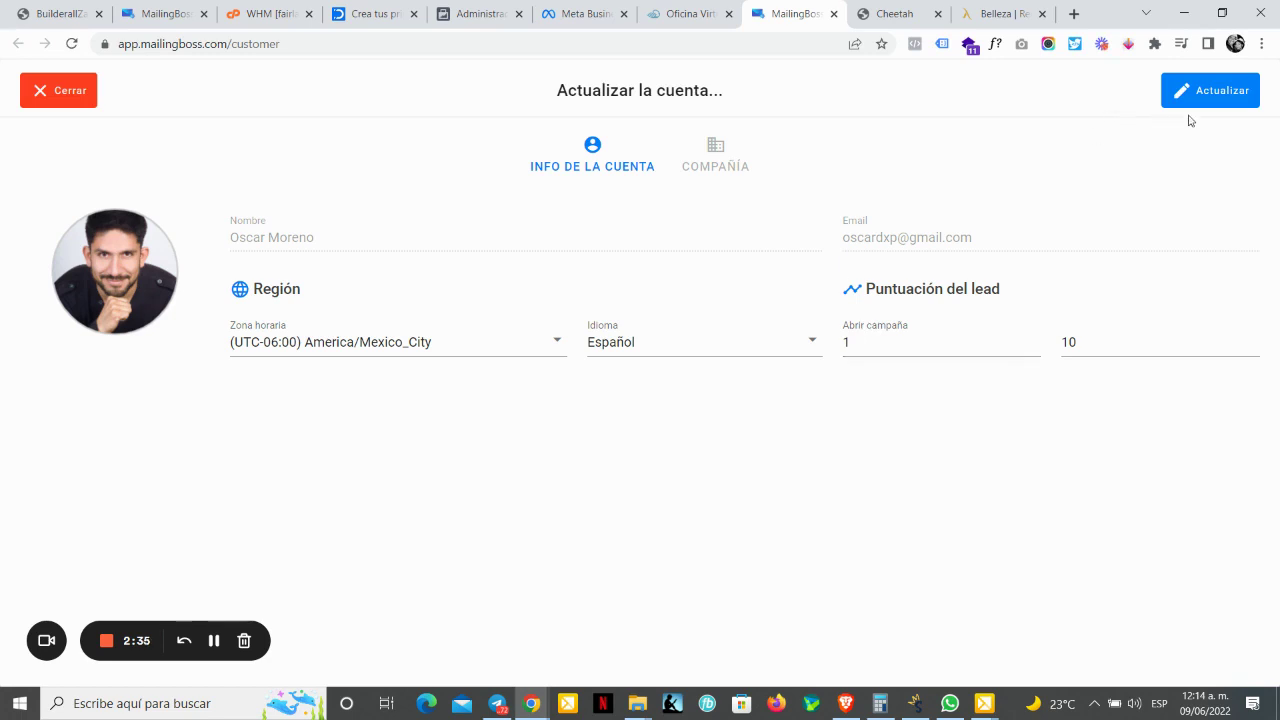
left_click(1218, 92)
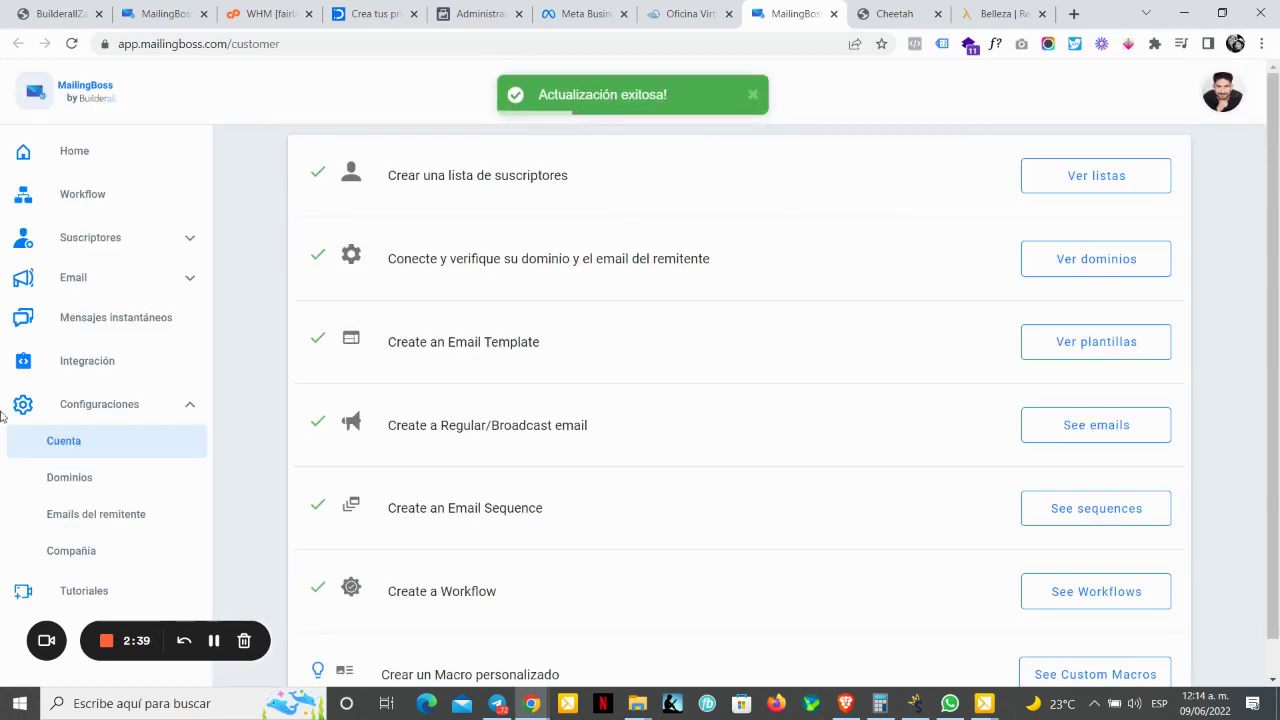
left_click(73, 448)
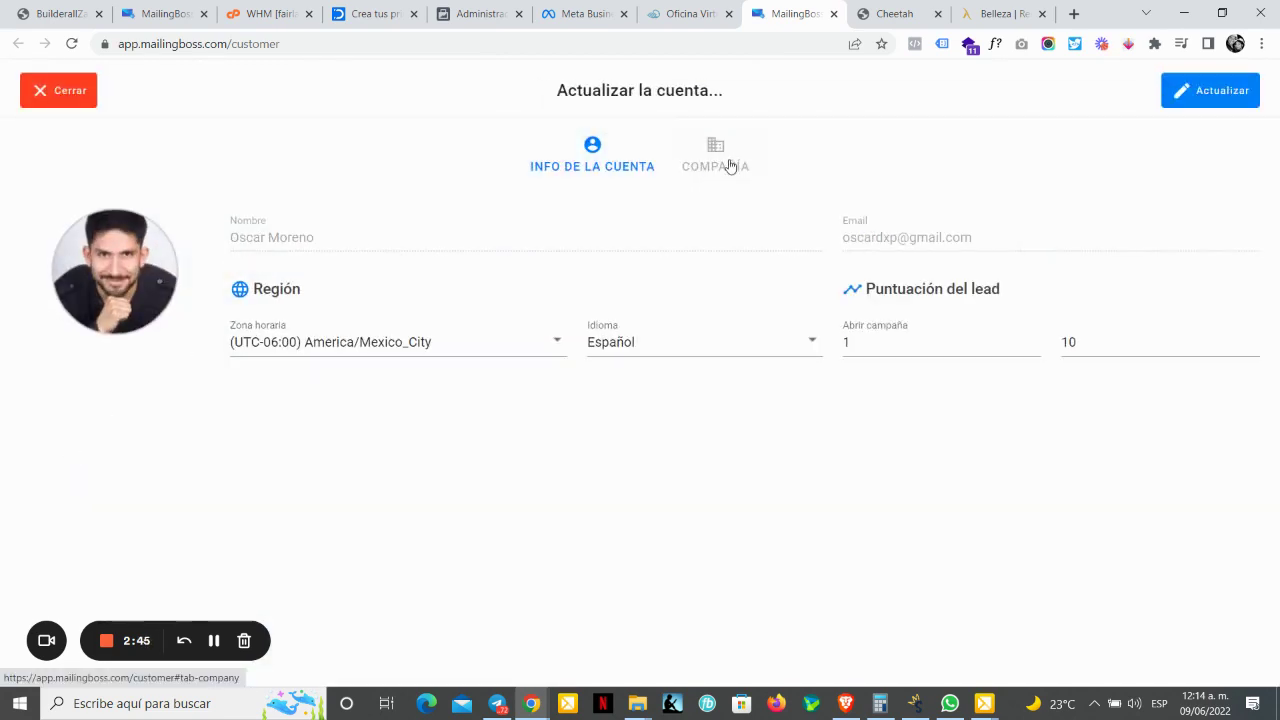
left_click(726, 162)
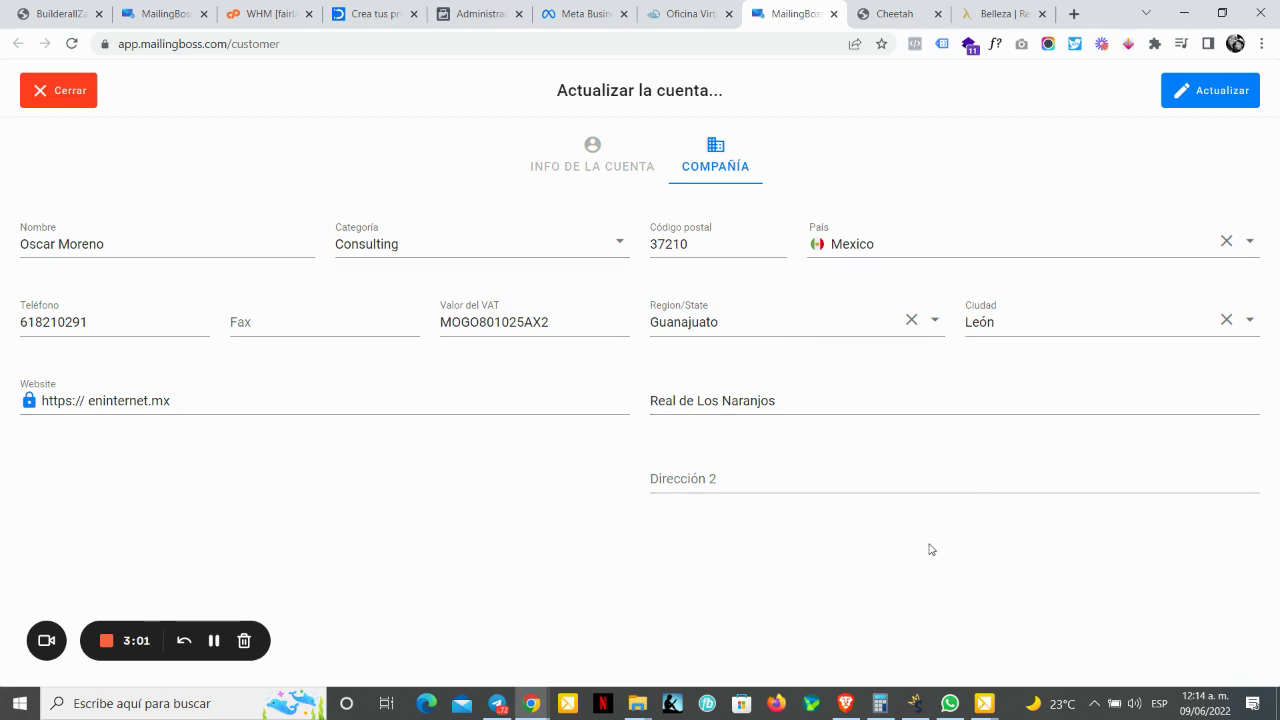
left_click(1184, 100)
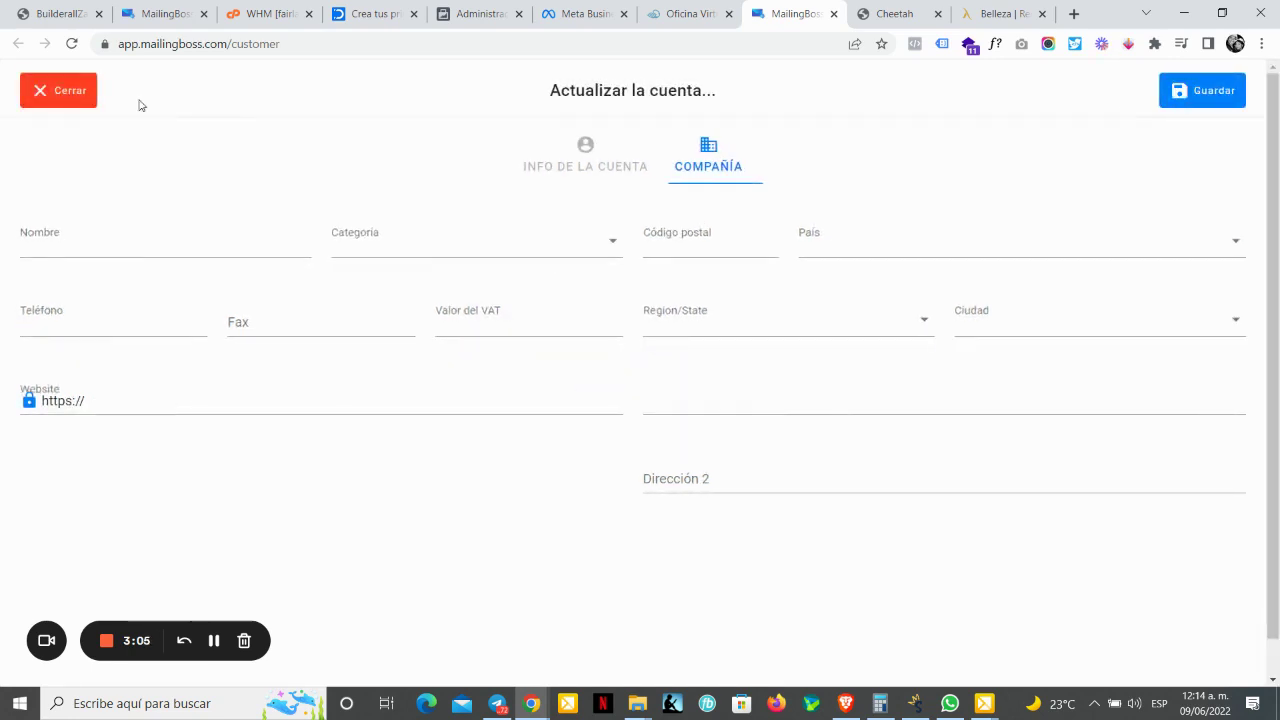
left_click(94, 100)
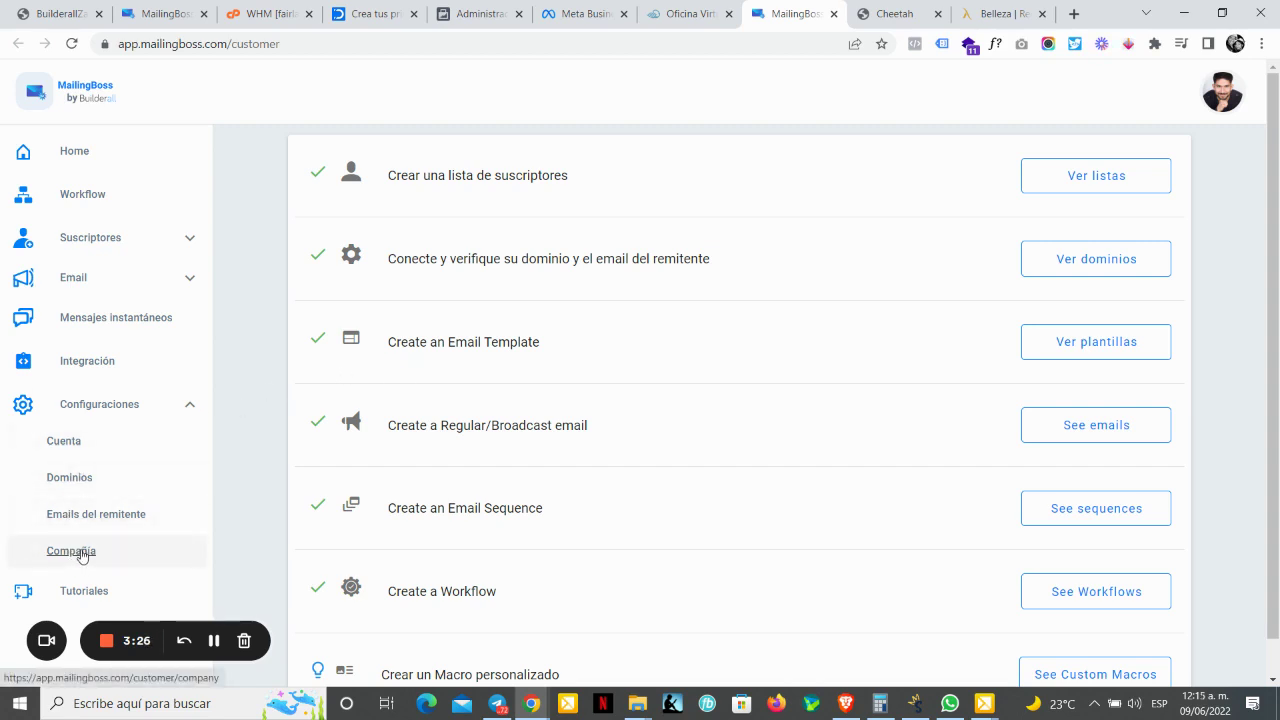
Step: Open Configuraciones > Compañía, then open and close the Crear compañía form without saving
left_click(117, 410)
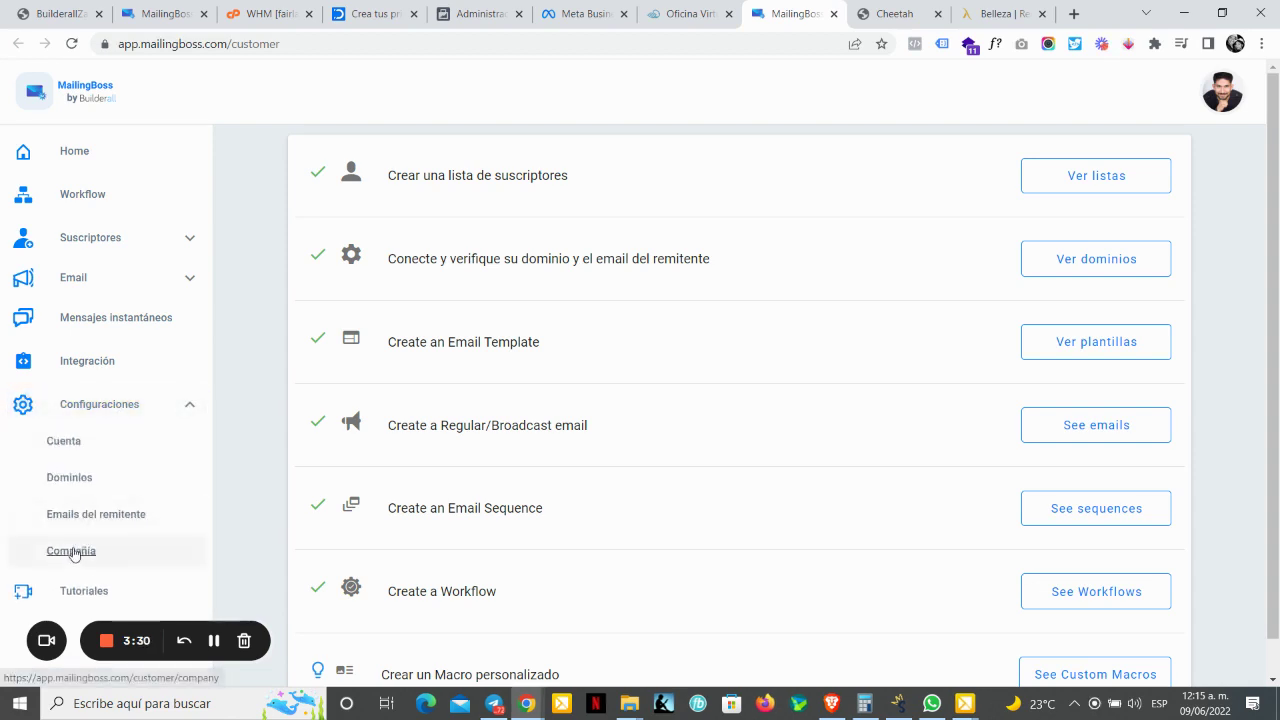
left_click(71, 550)
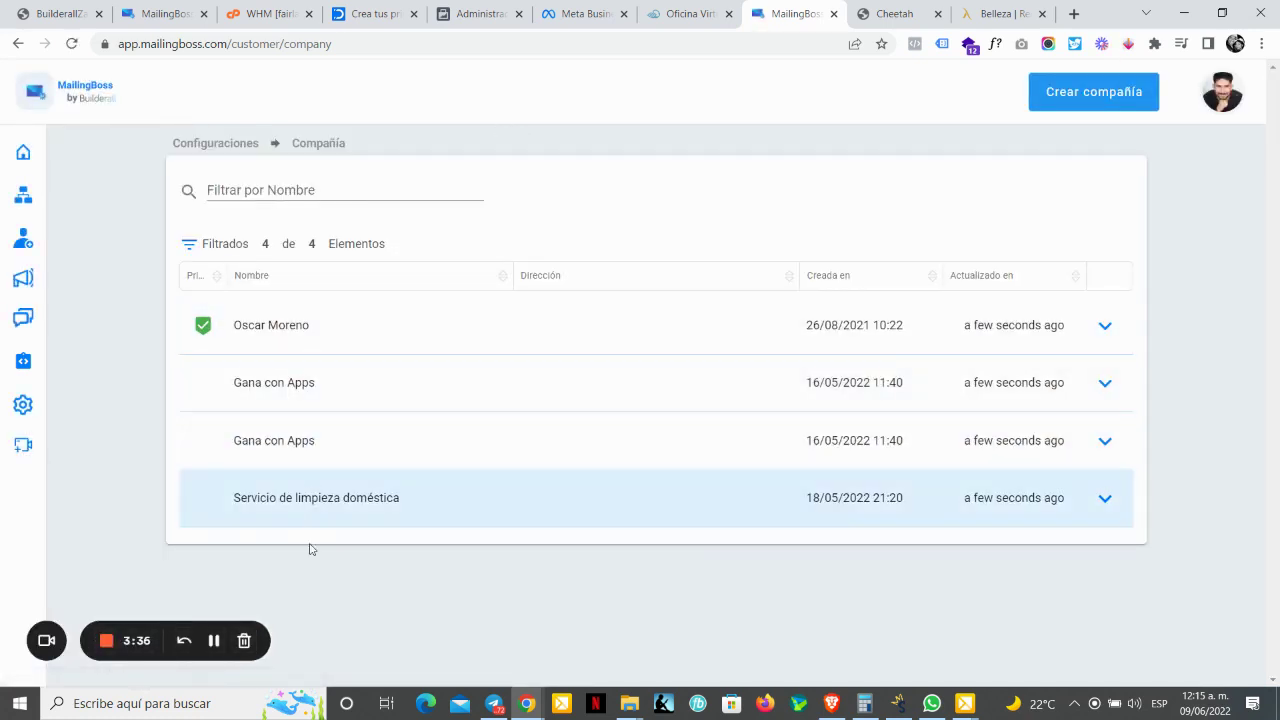
left_click(1110, 97)
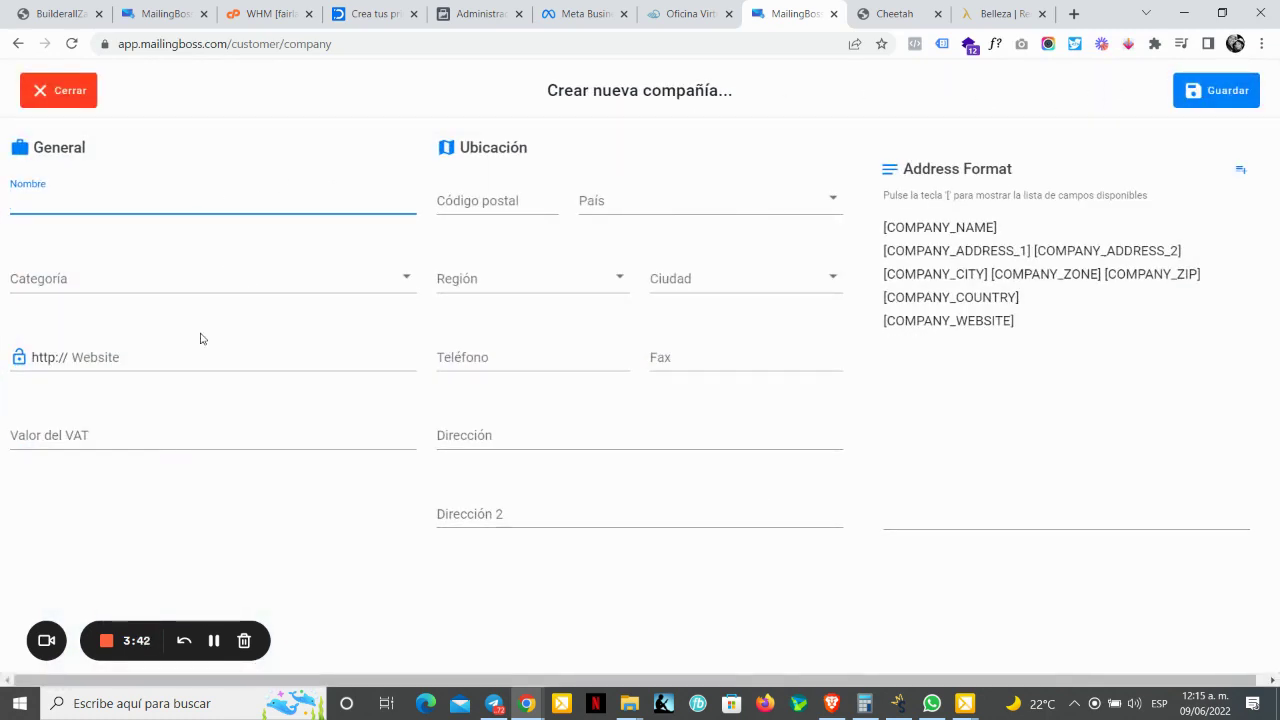
left_click(60, 92)
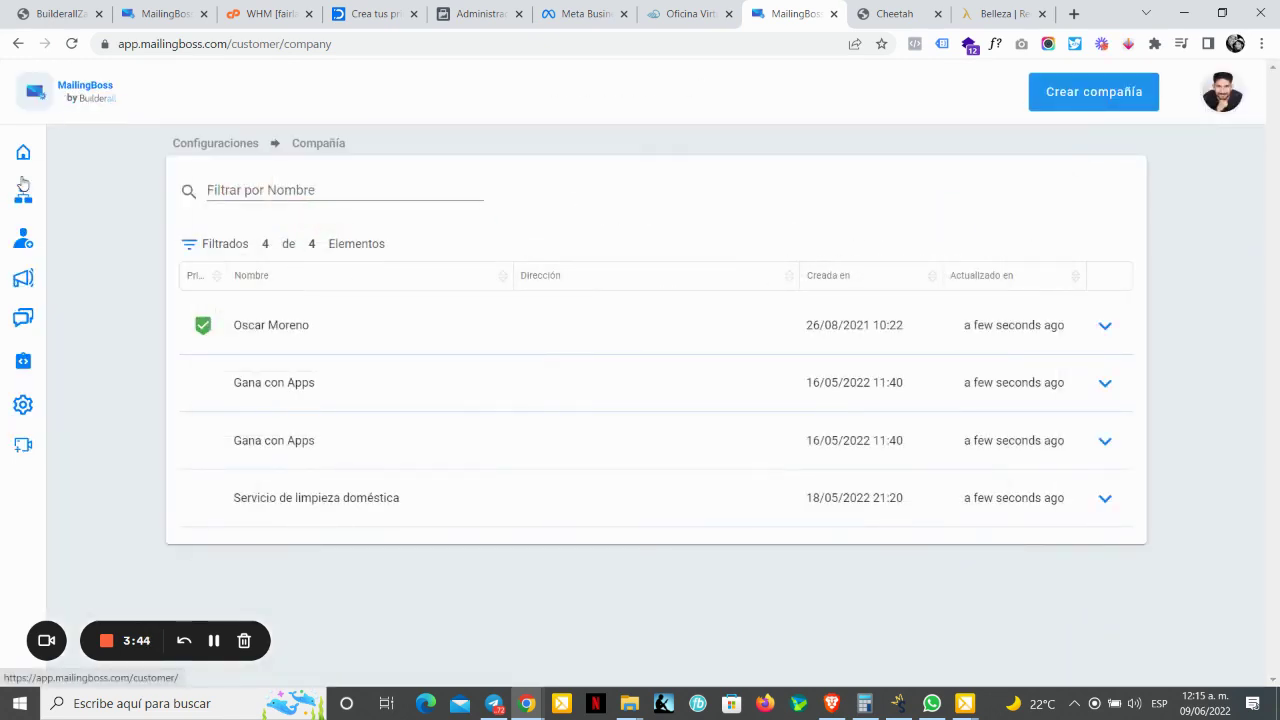
left_click(106, 404)
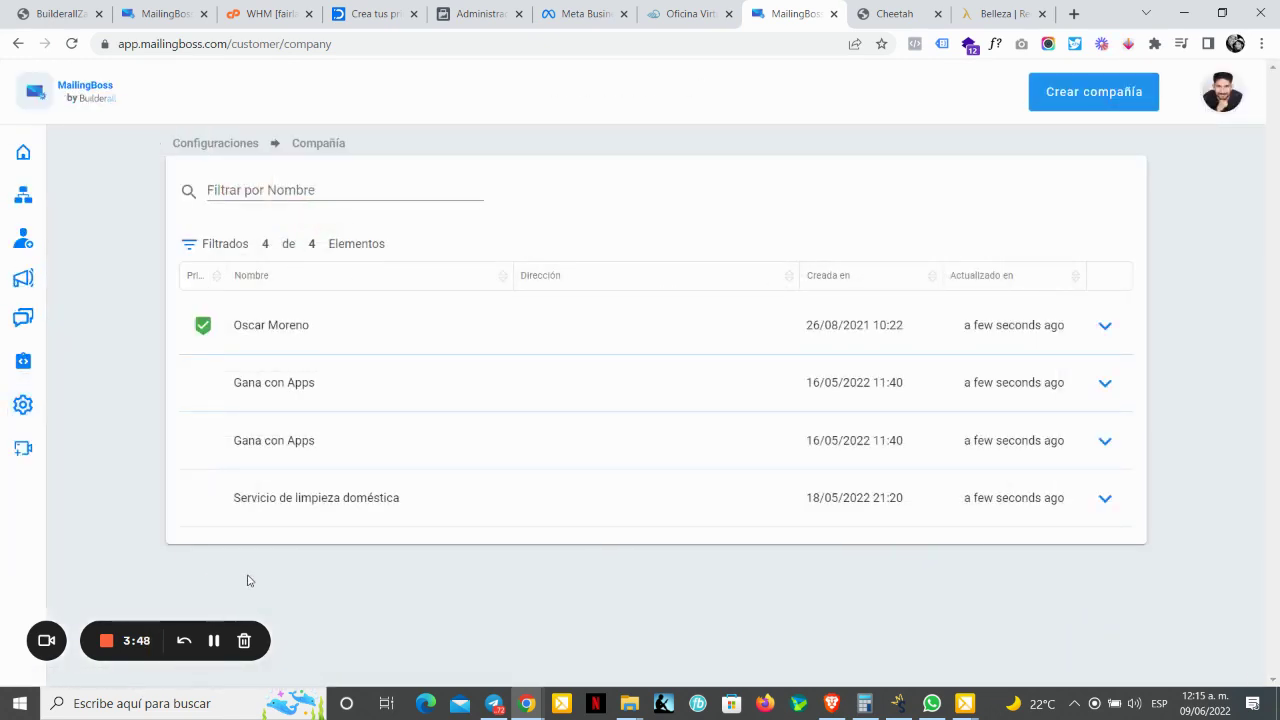
Step: Open Configuraciones > Dominios and scroll through the 14 sending domains
mouse_move(58, 425)
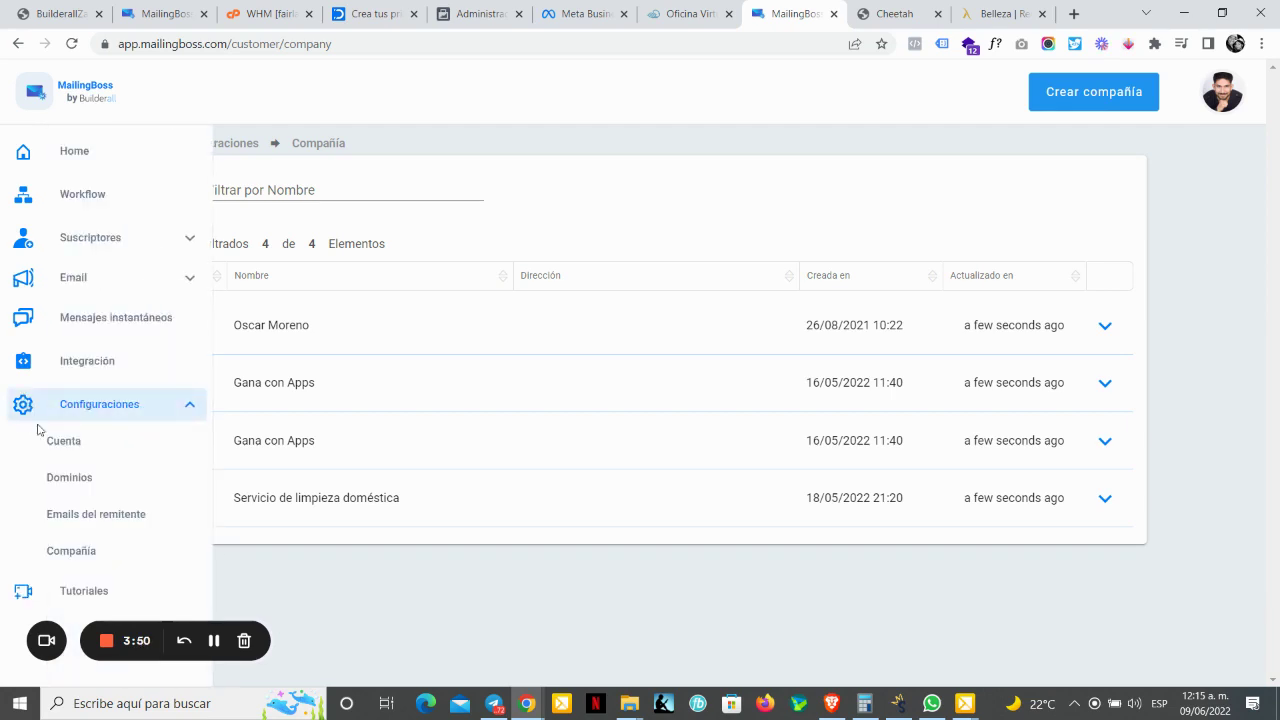
left_click(100, 483)
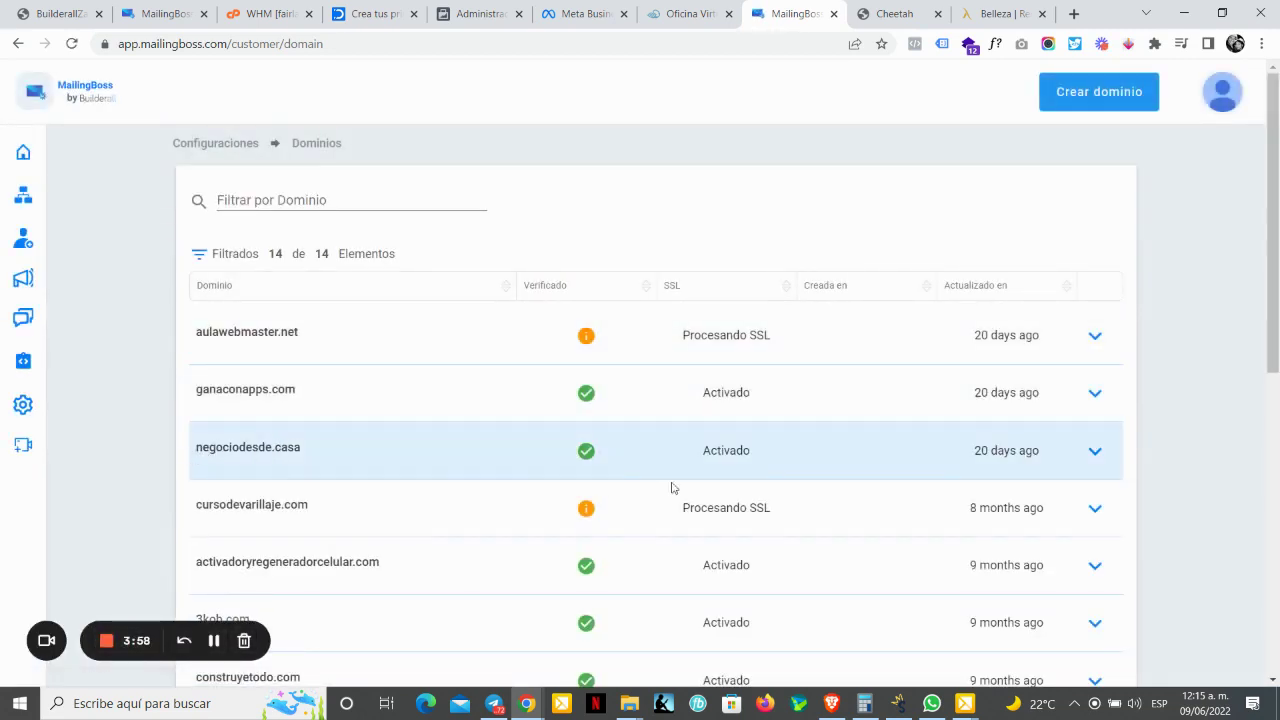
left_click_drag(1272, 269, 1272, 557)
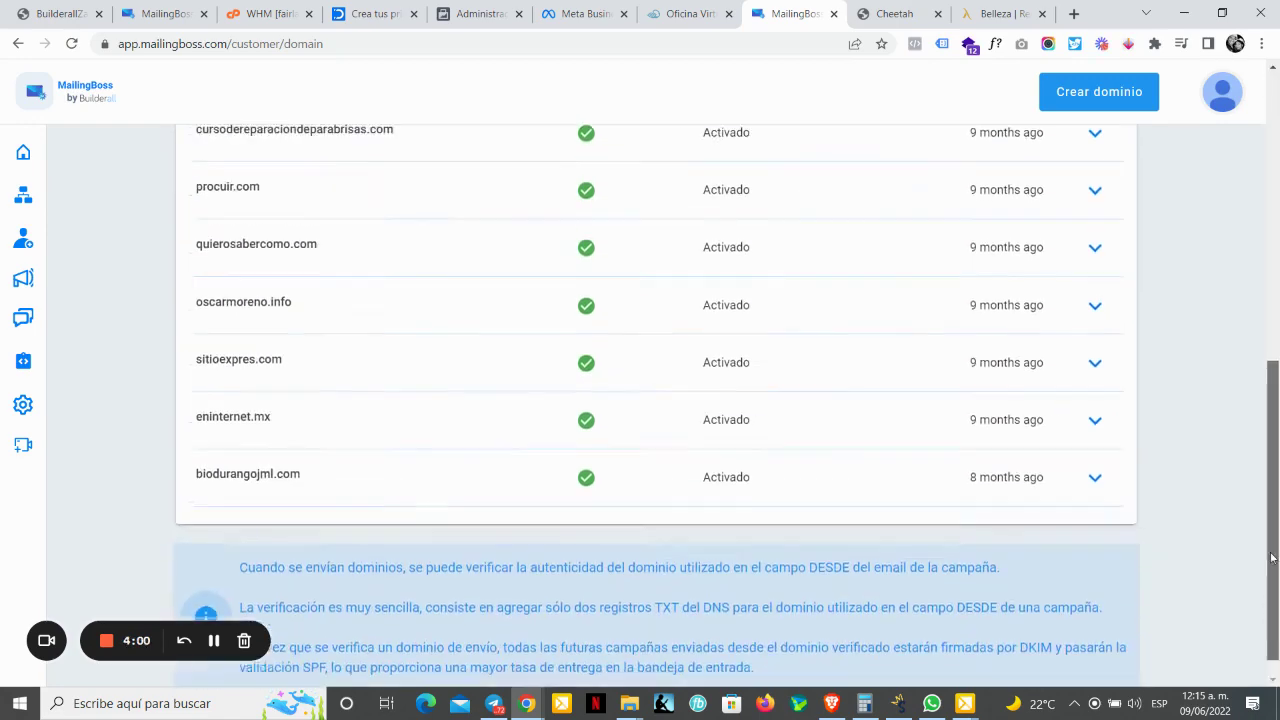
scroll(220, 315, "up", 6)
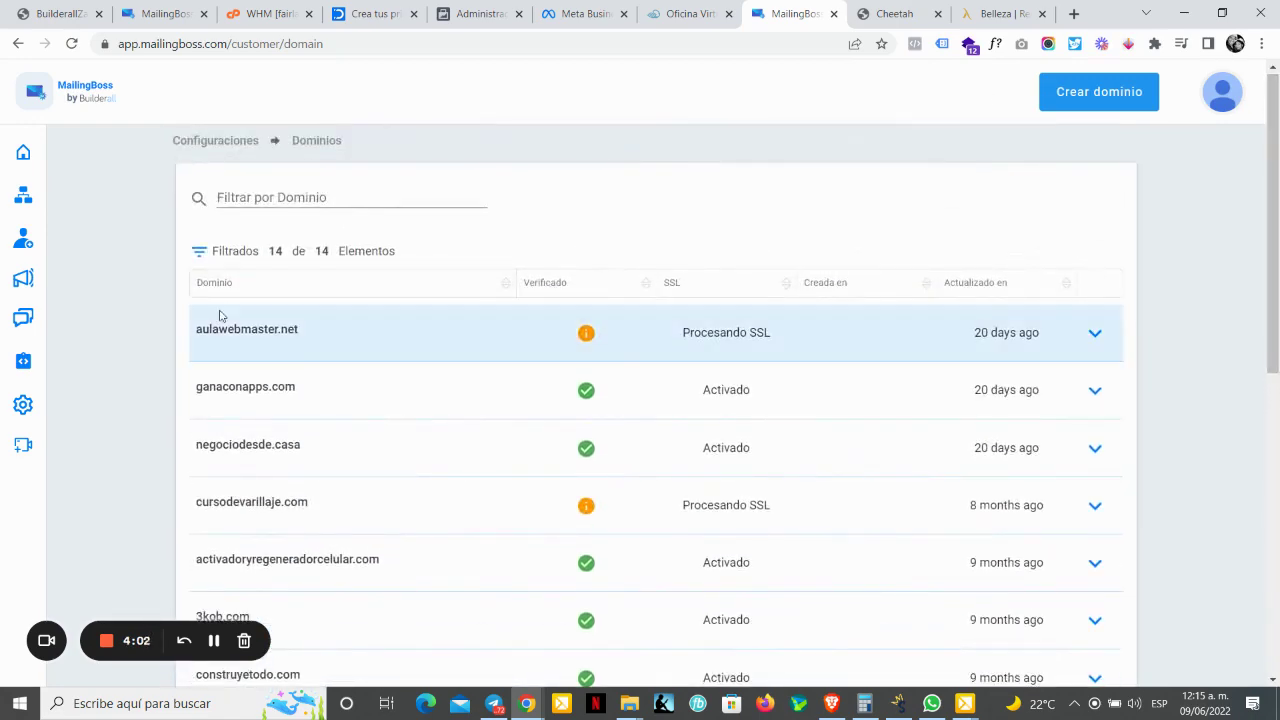
mouse_move(1274, 252)
left_mouse_down()
mouse_move(1274, 557)
mouse_move(1276, 254)
left_mouse_up()
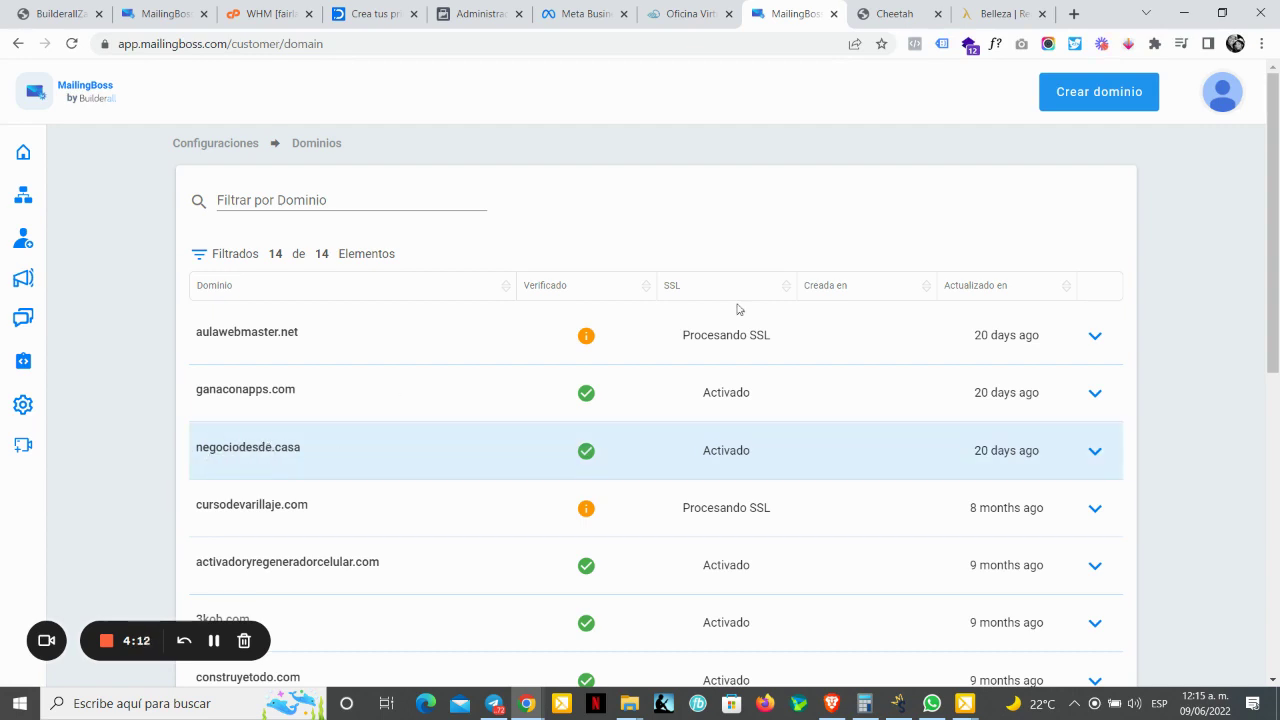
left_click(1102, 104)
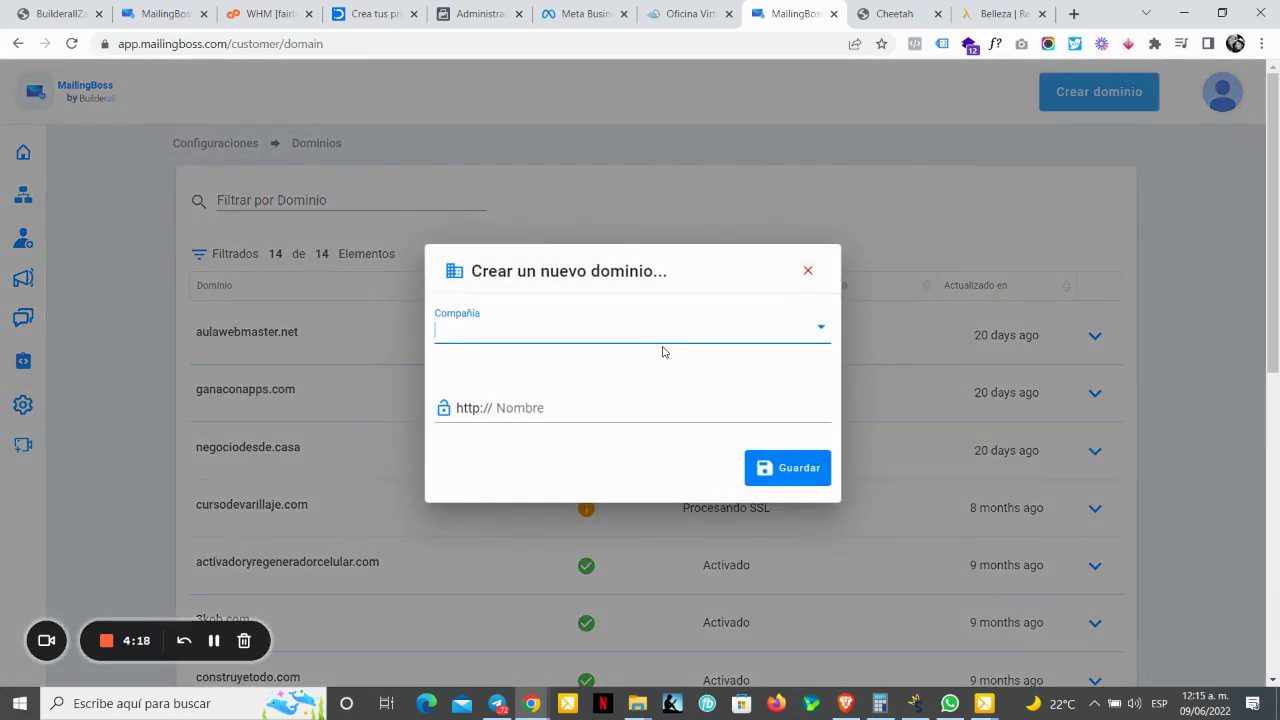
left_click(668, 334)
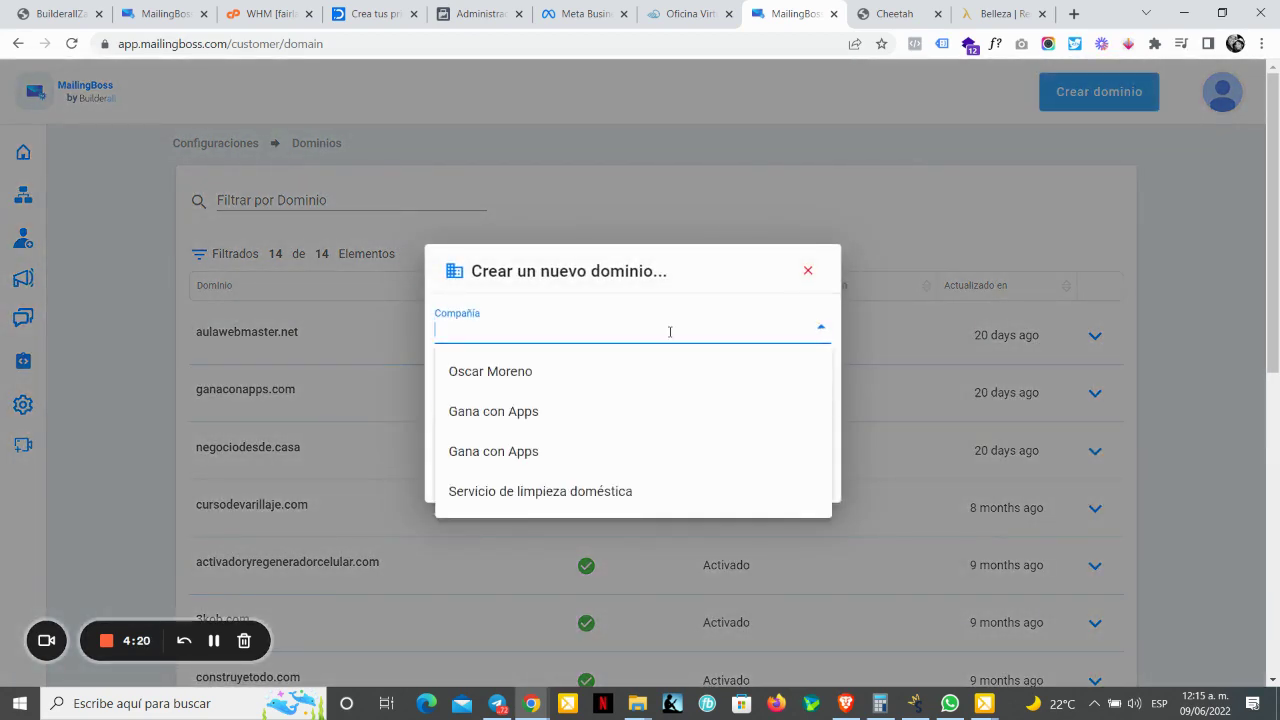
left_click(620, 383)
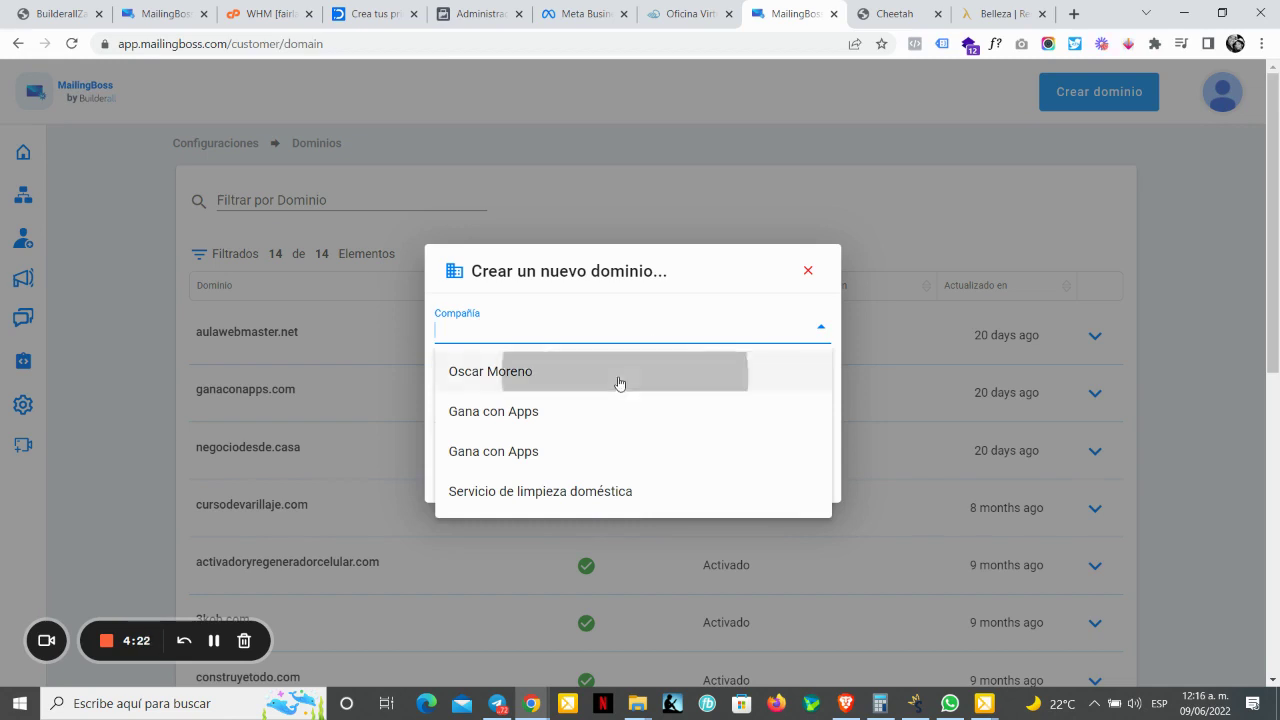
left_click(589, 407)
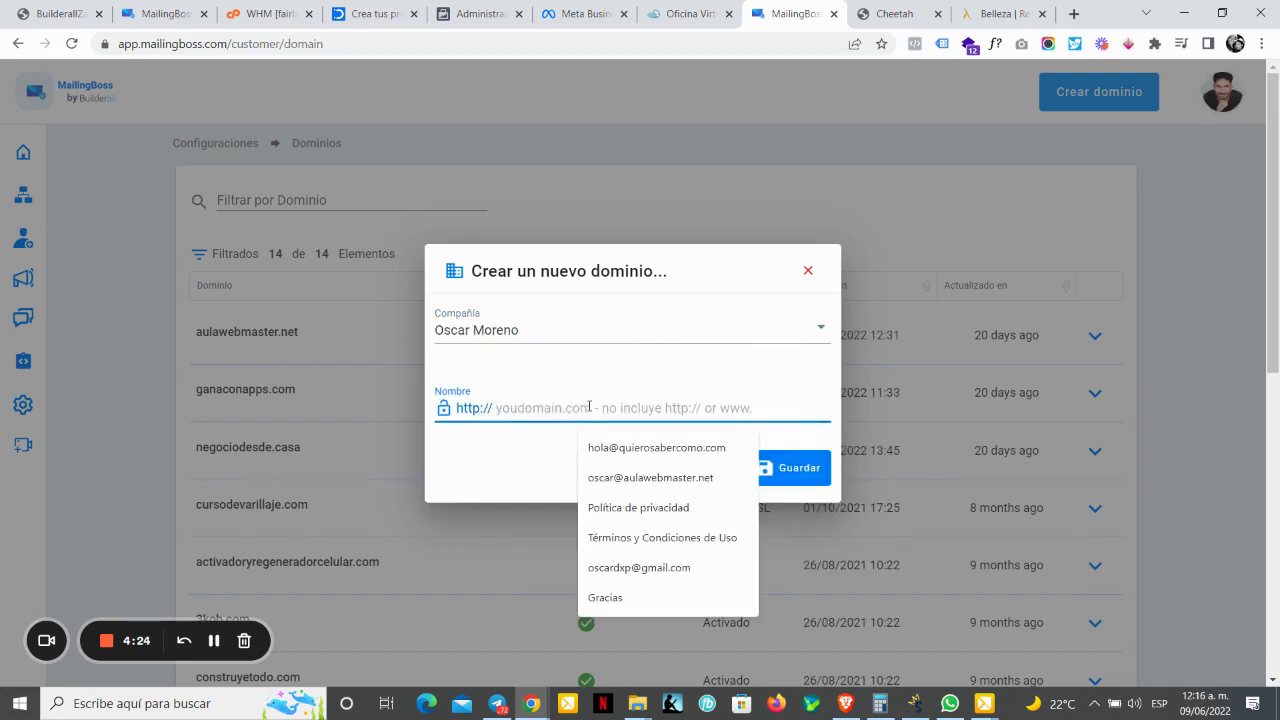
type("negocio")
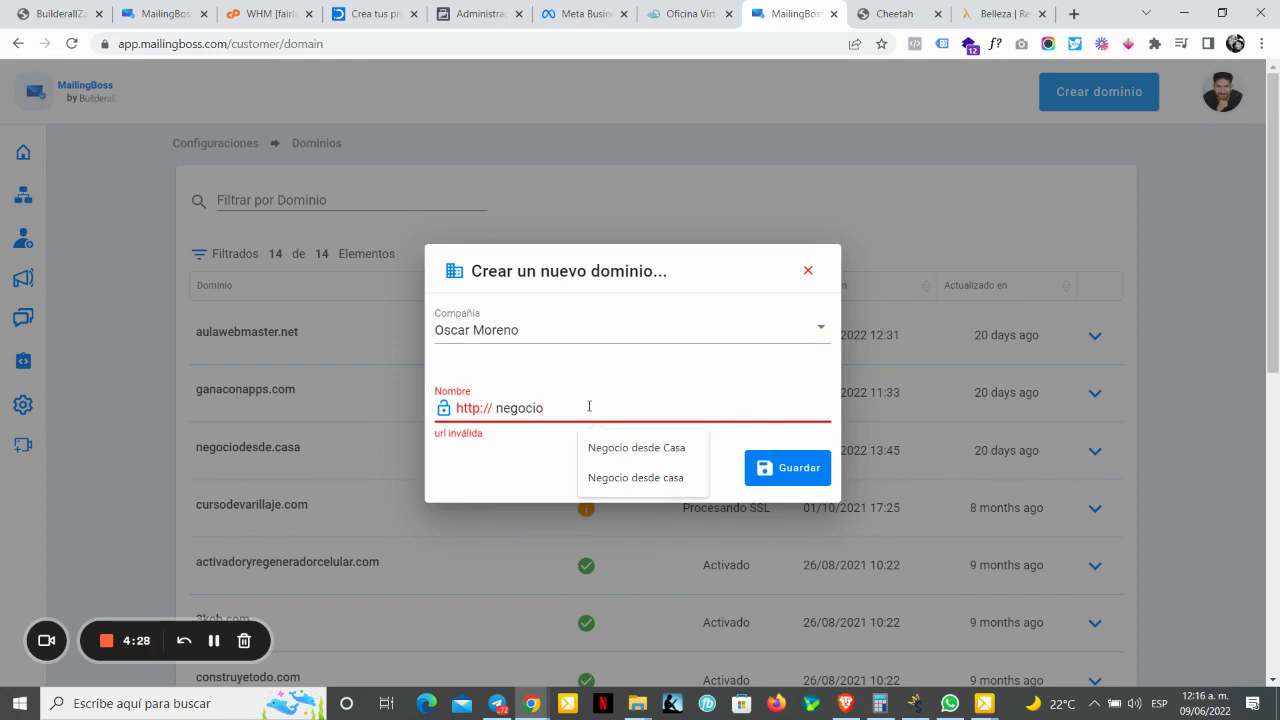
type("de")
type("ca")
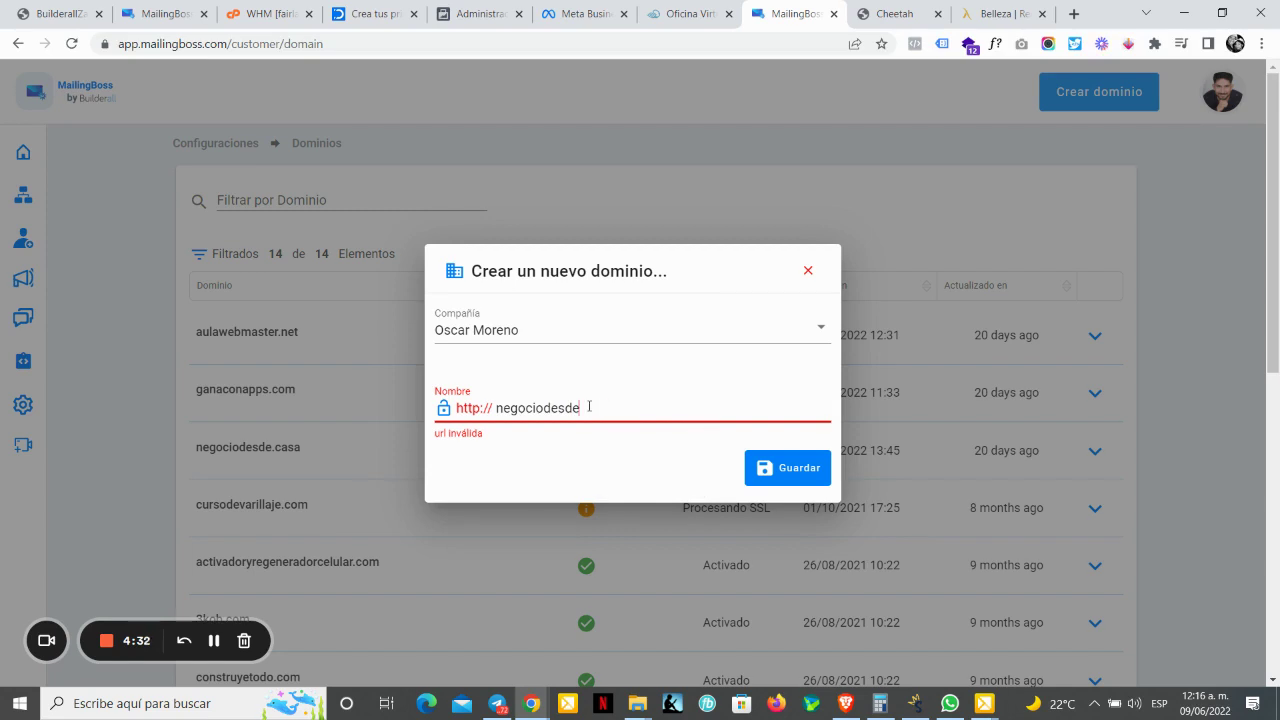
type("asa")
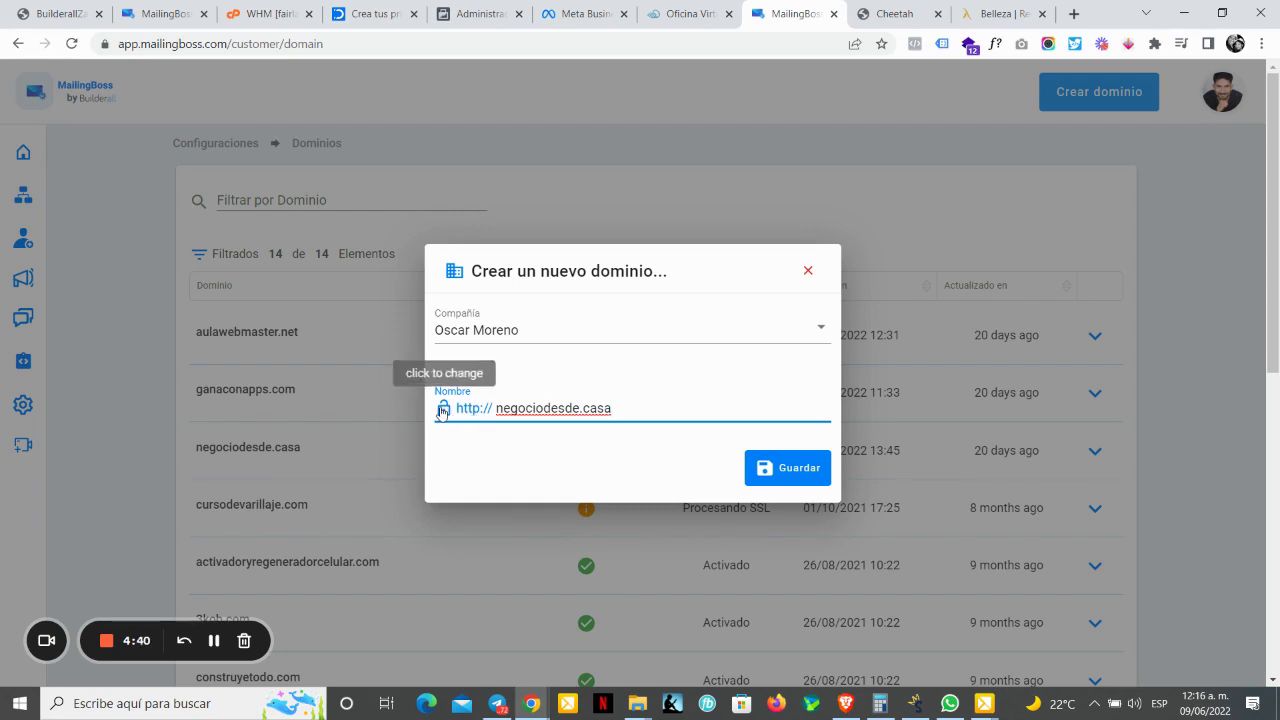
left_click(444, 409)
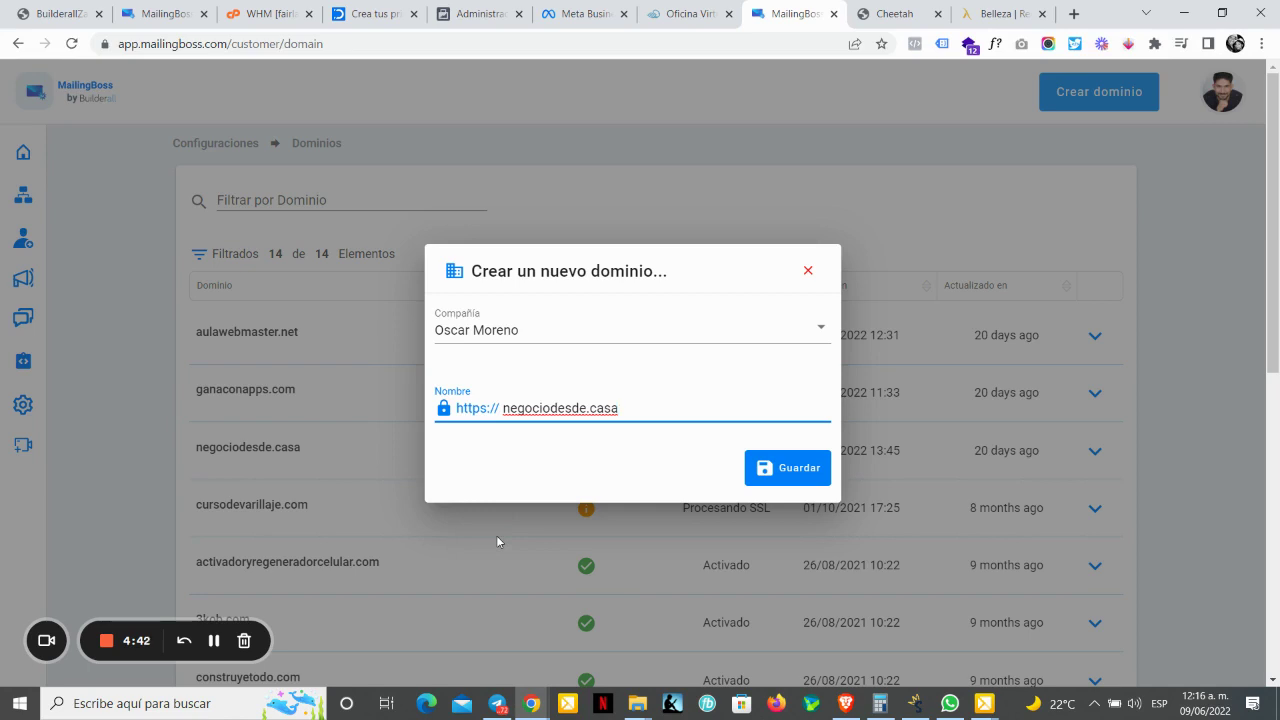
left_click(793, 473)
left_click(808, 270)
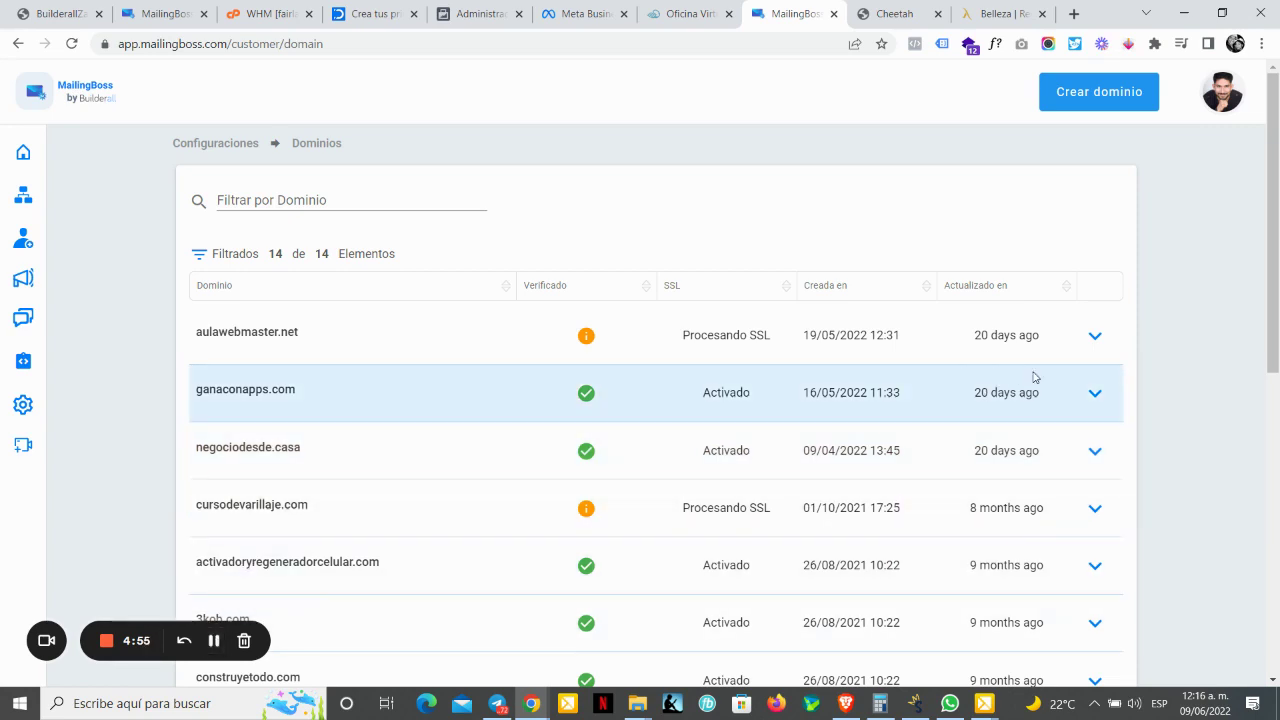
Step: Run Verificar los registros DNS for aulawebmaster.net
mouse_move(1088, 397)
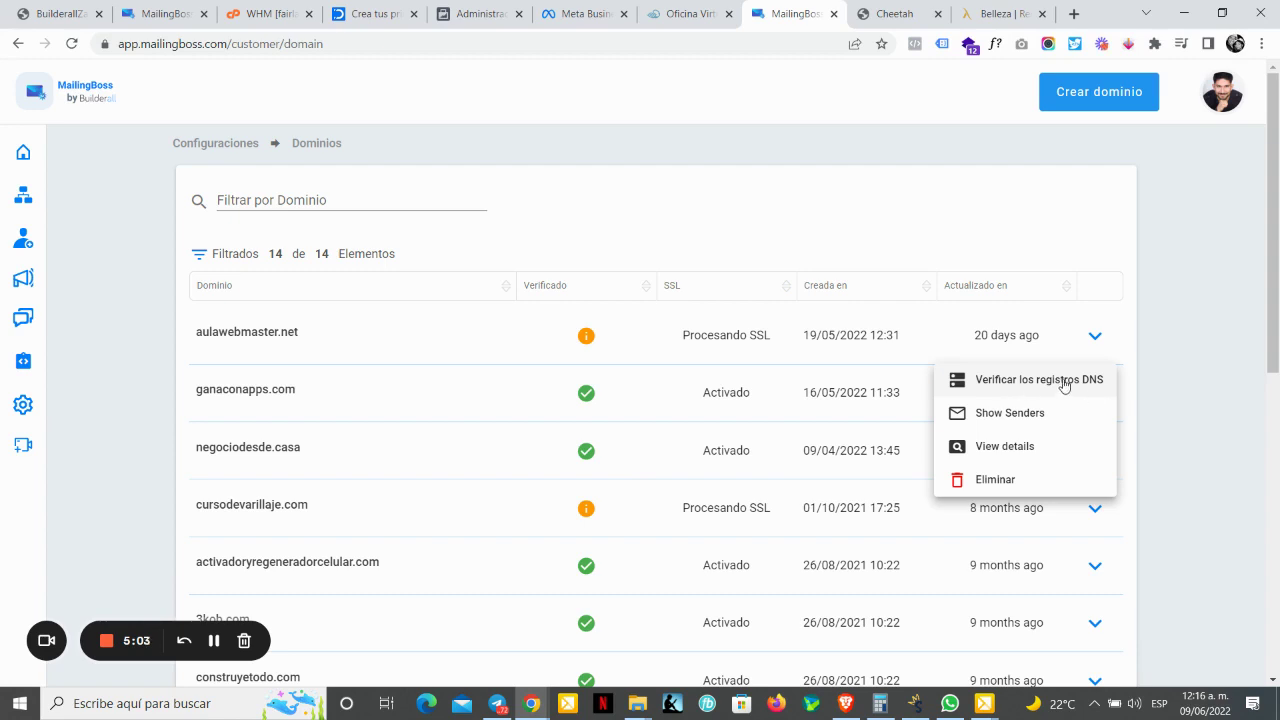
left_click(1064, 385)
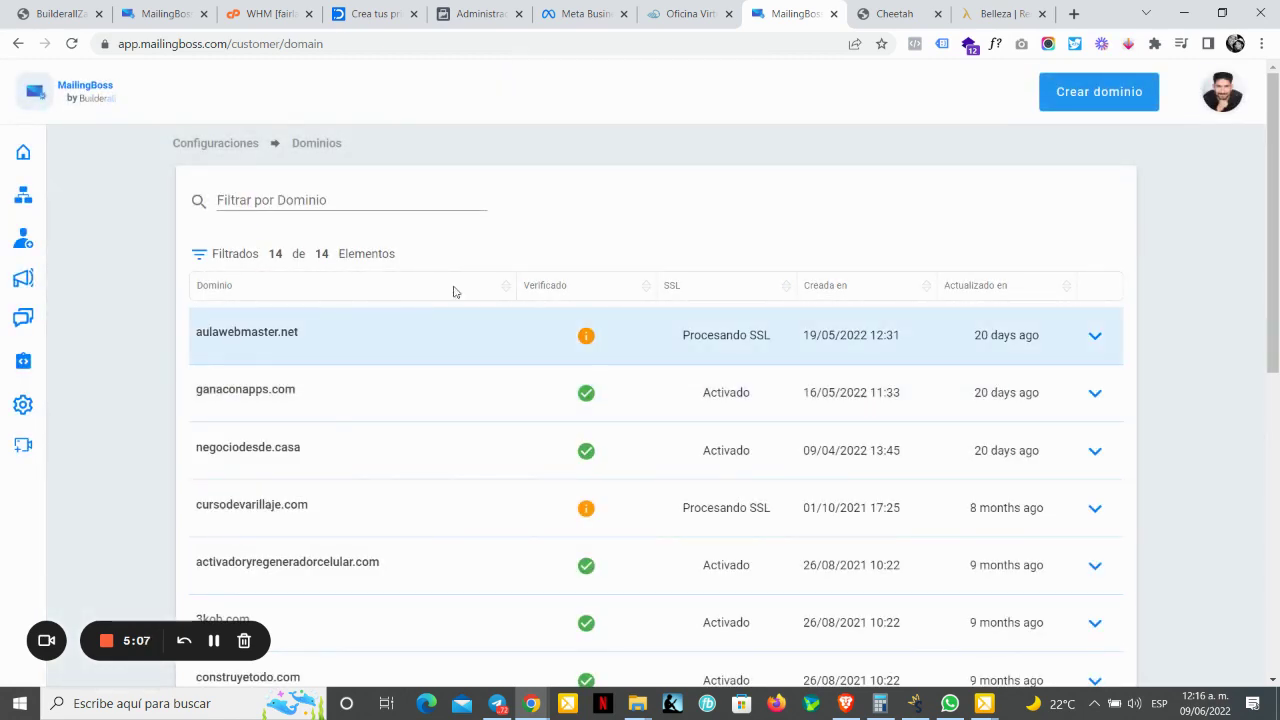
mouse_move(586, 346)
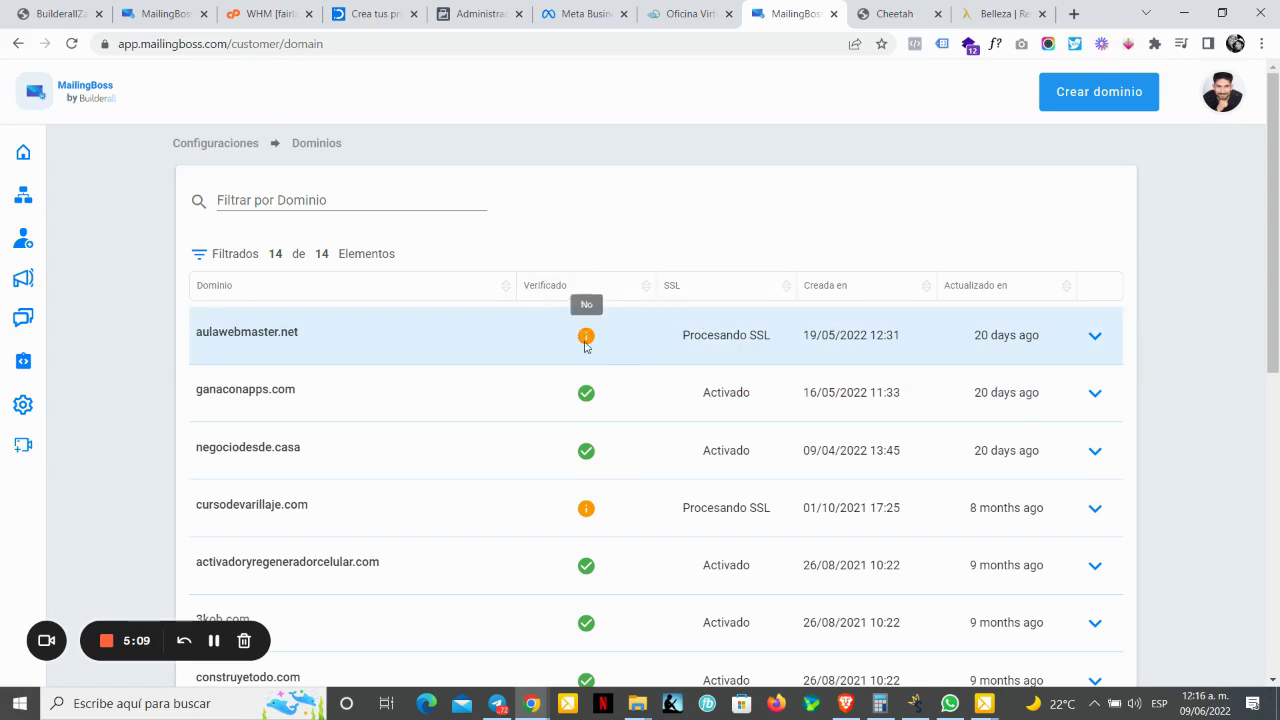
mouse_move(591, 395)
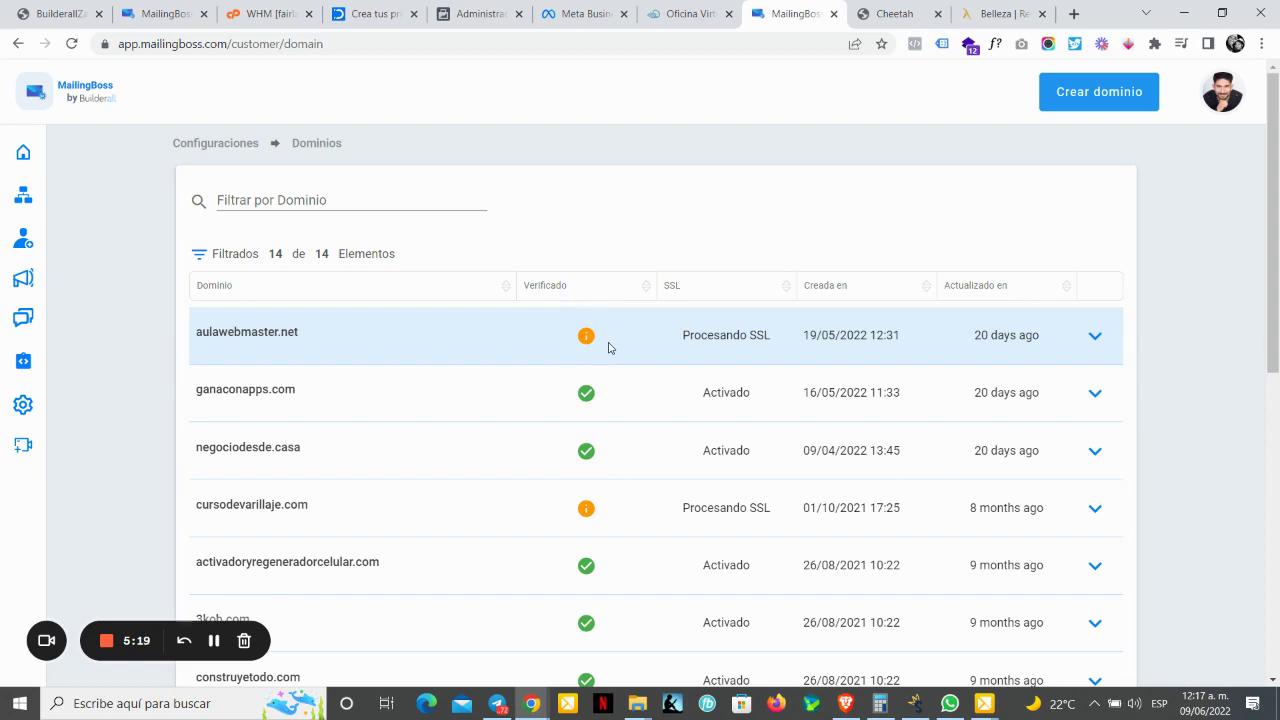
Step: Open and dismiss the ganaconapps.com actions menu, then expand the sidebar Email section
left_click(1090, 400)
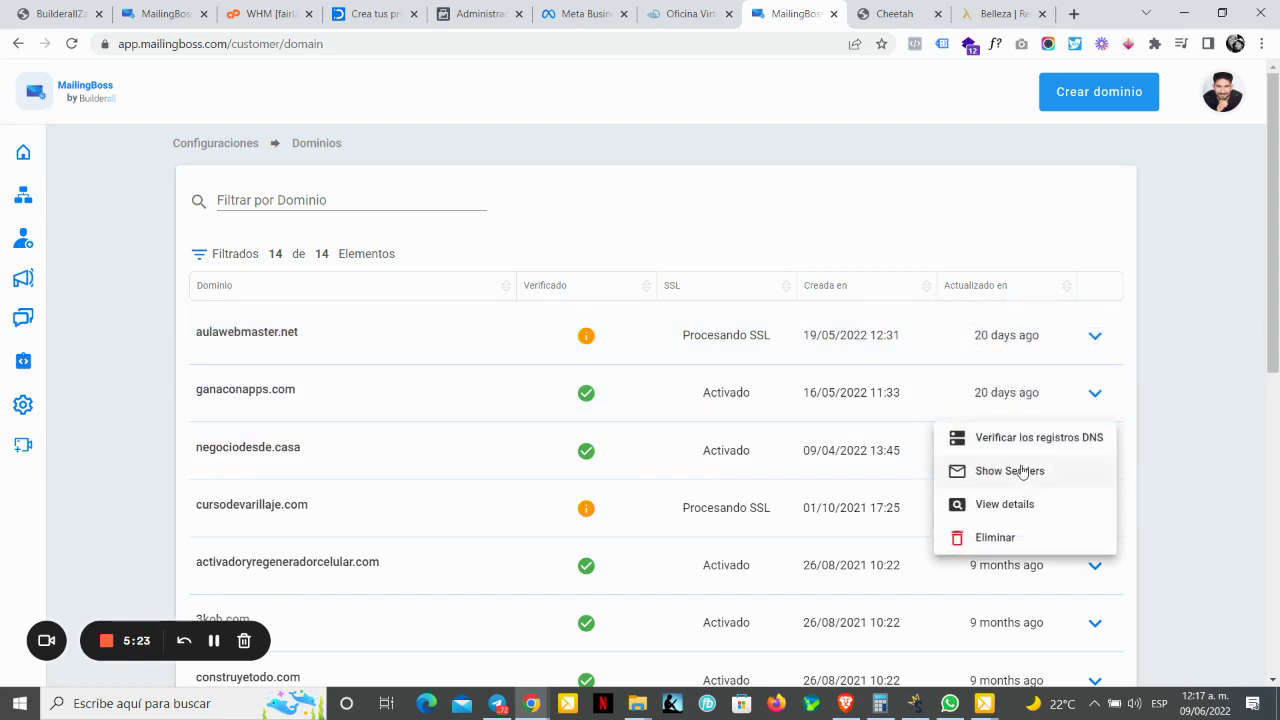
left_click(1152, 480)
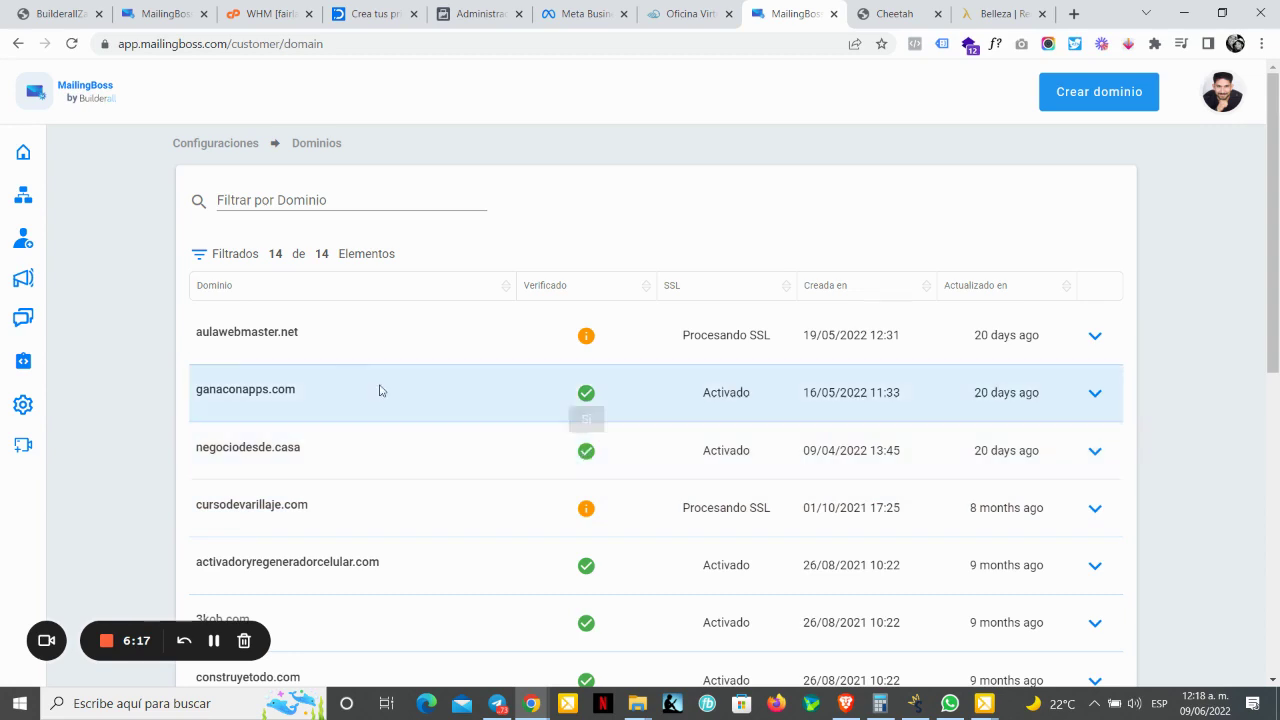
mouse_move(18, 372)
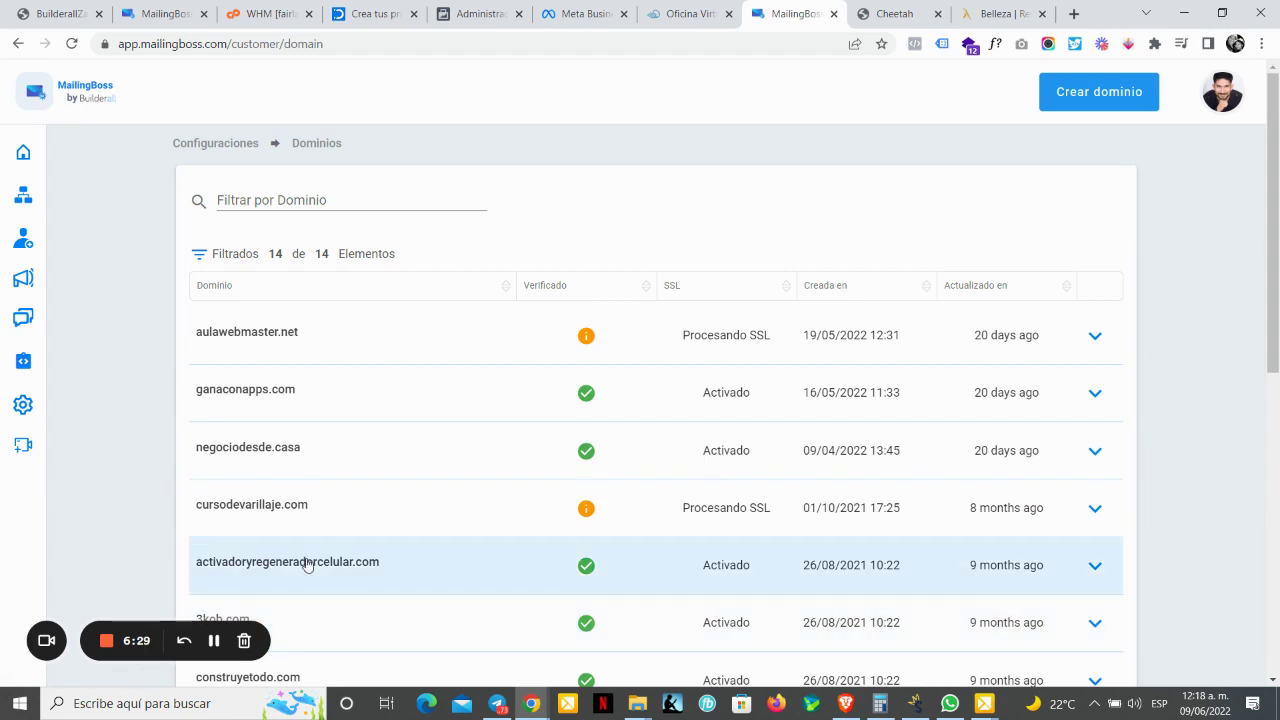
mouse_move(30, 318)
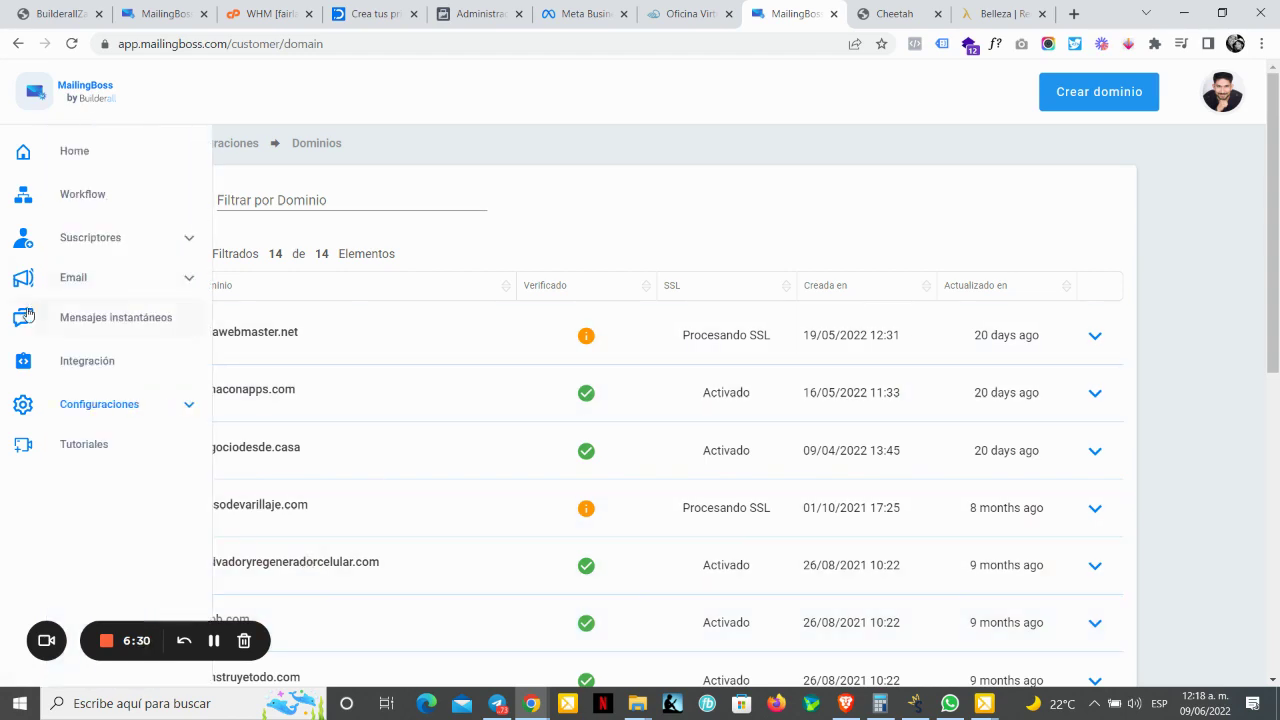
left_click(104, 286)
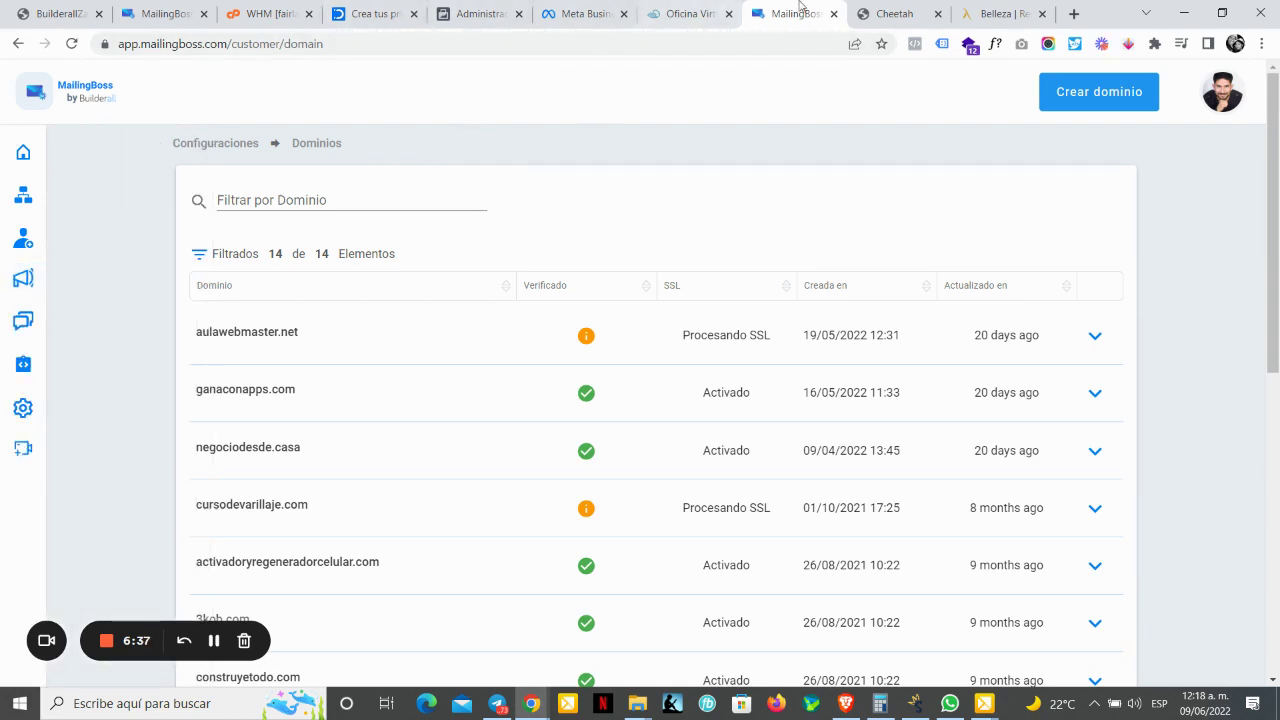
Step: On the Oficina Virtual tab, search applications for 'em' and enter Email personalizado
left_click(690, 13)
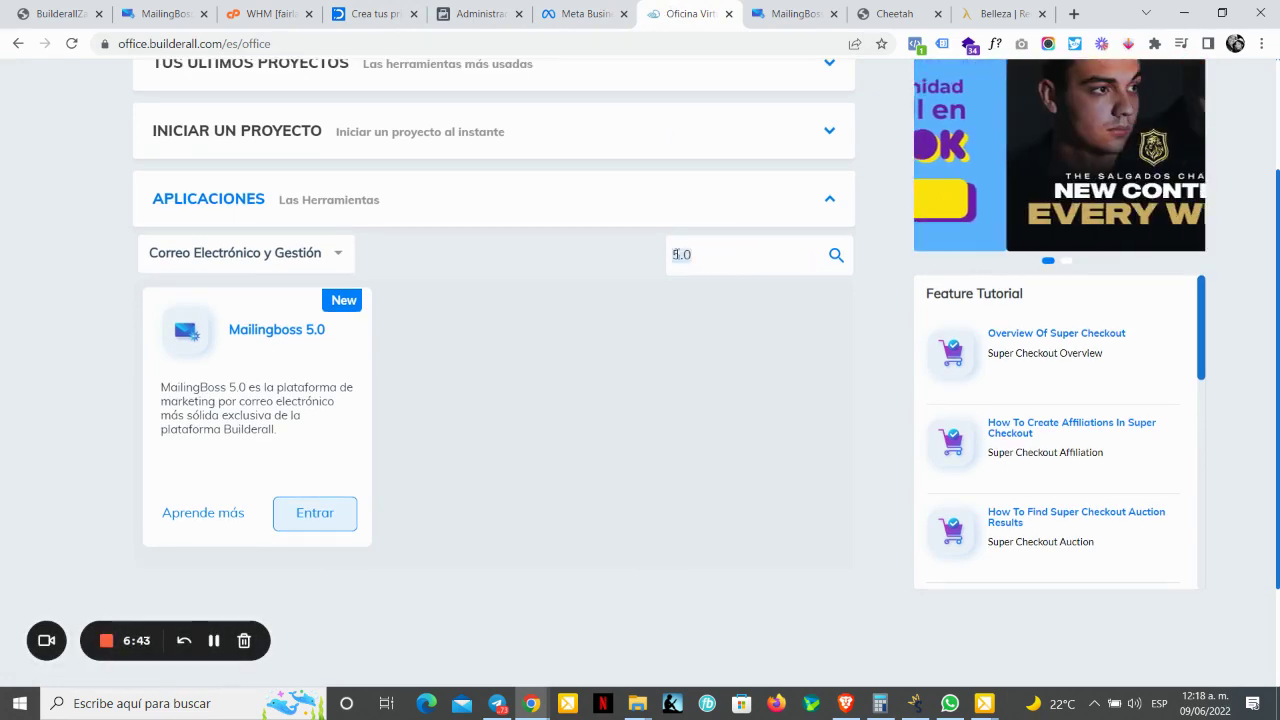
key("BackSpace")
key("BackSpace")
key("BackSpace")
type("dome")
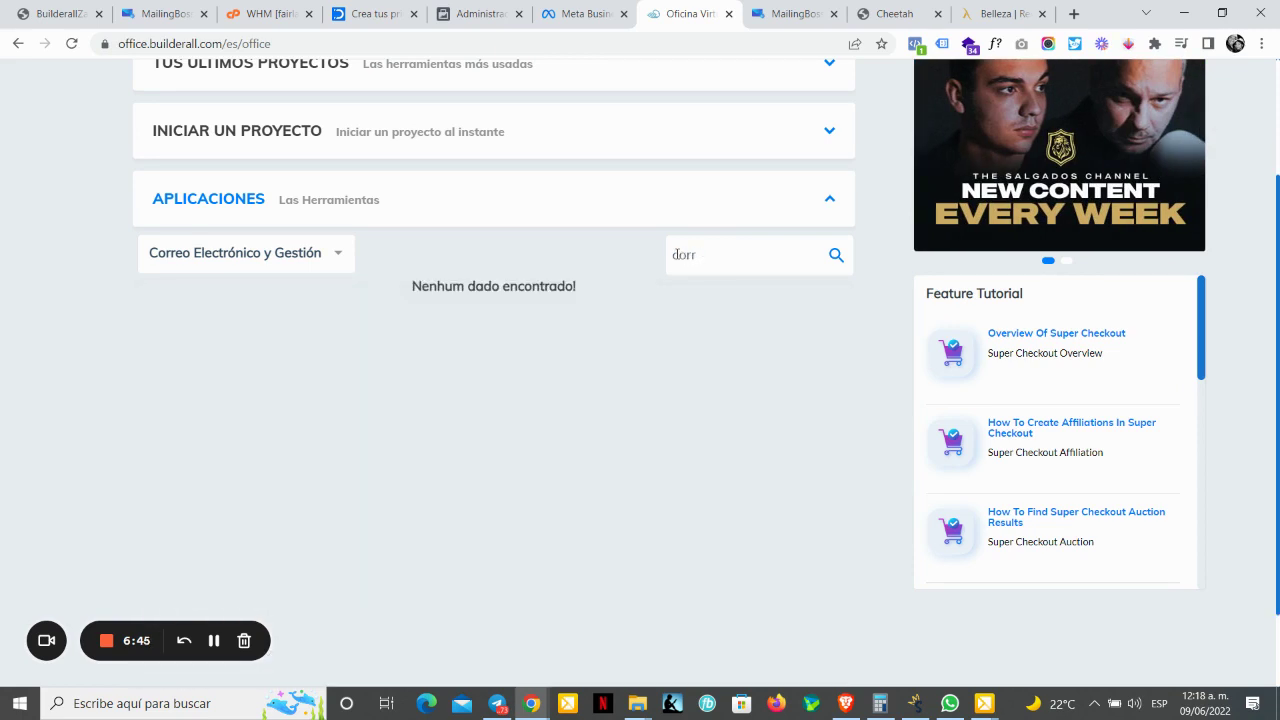
key("BackSpace")
key("BackSpace")
key("BackSpace")
key("BackSpace")
type("e")
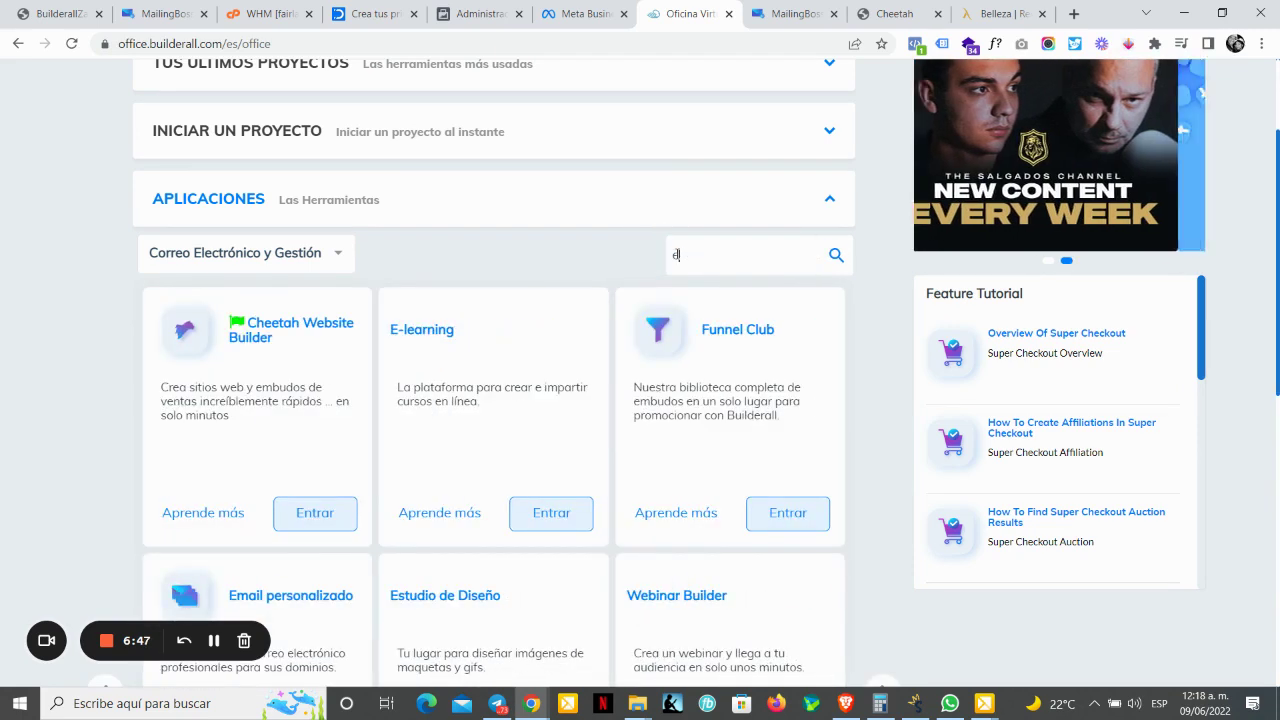
type("m")
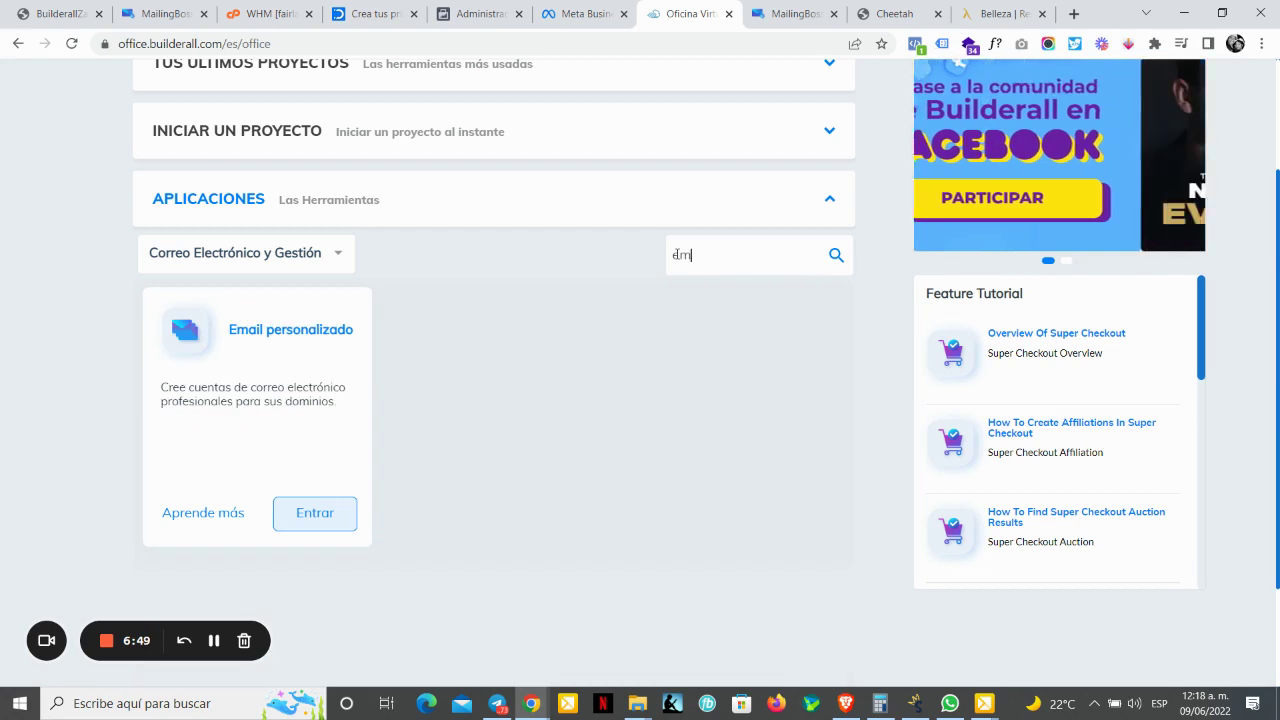
left_click(326, 507)
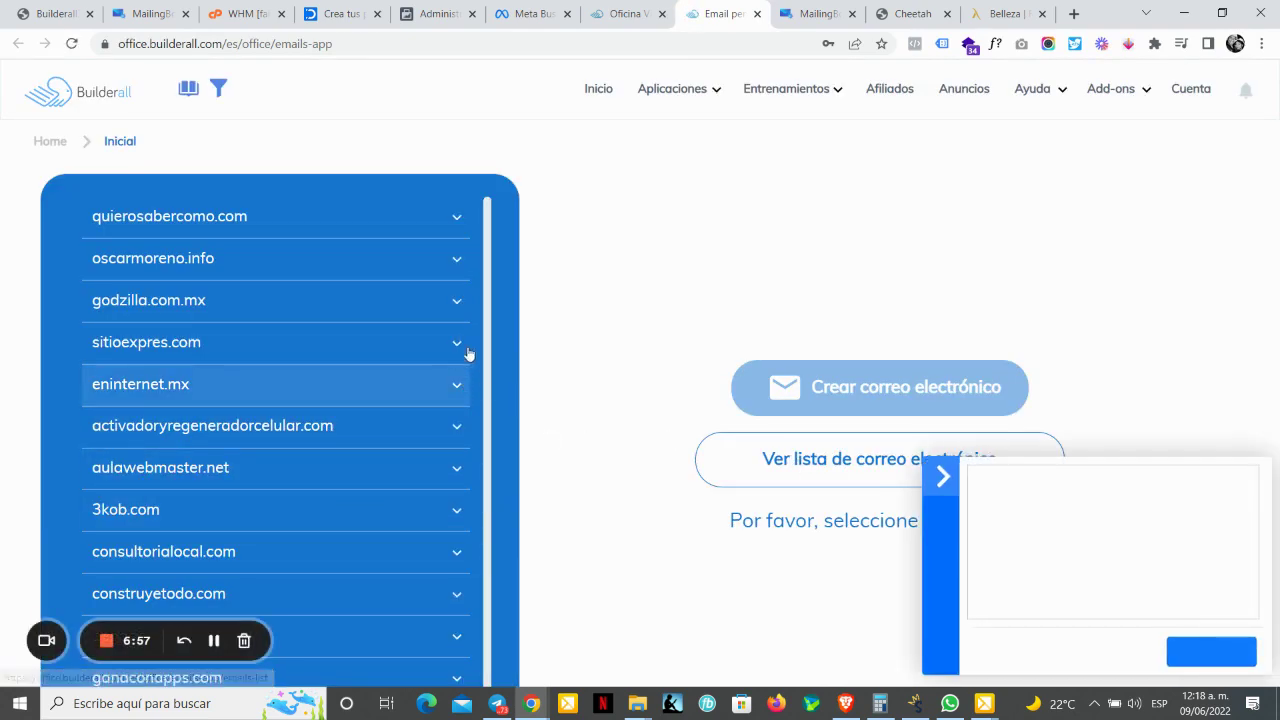
Step: Expand the negociodesde.casa domain and open the Crear correo electrónico form
scroll(489, 330, "down", 1)
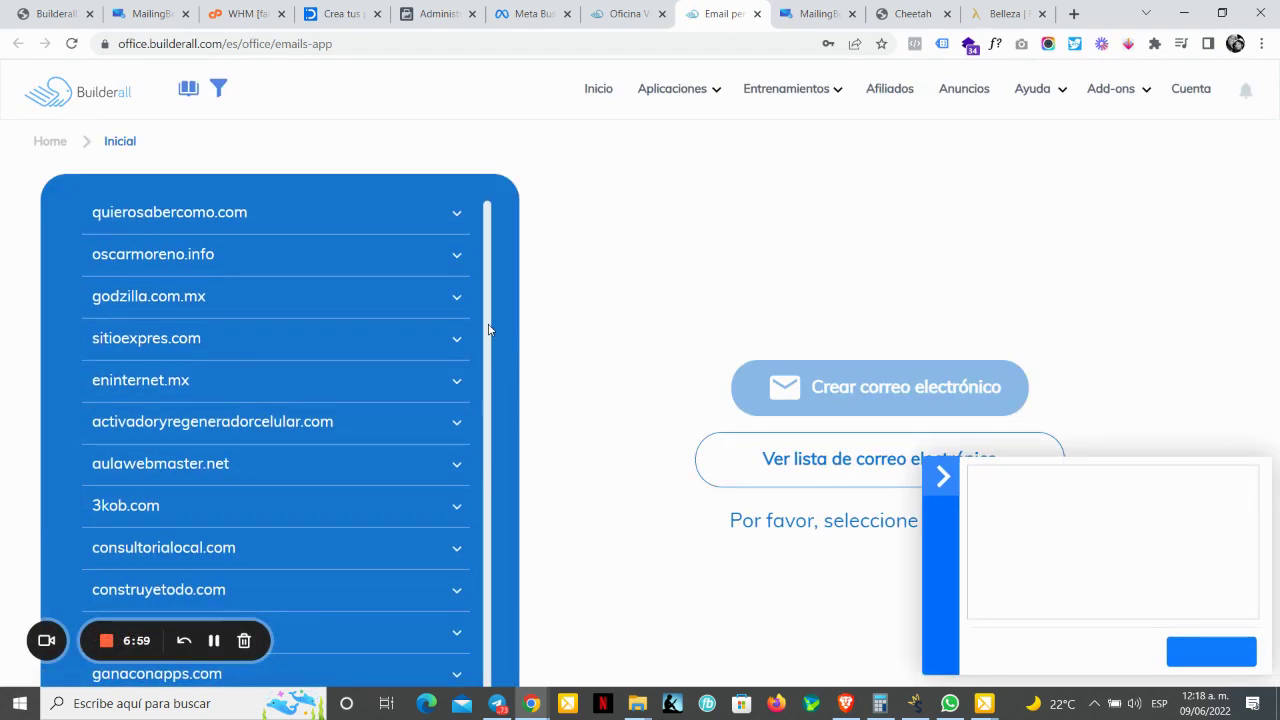
scroll(495, 368, "down", 1)
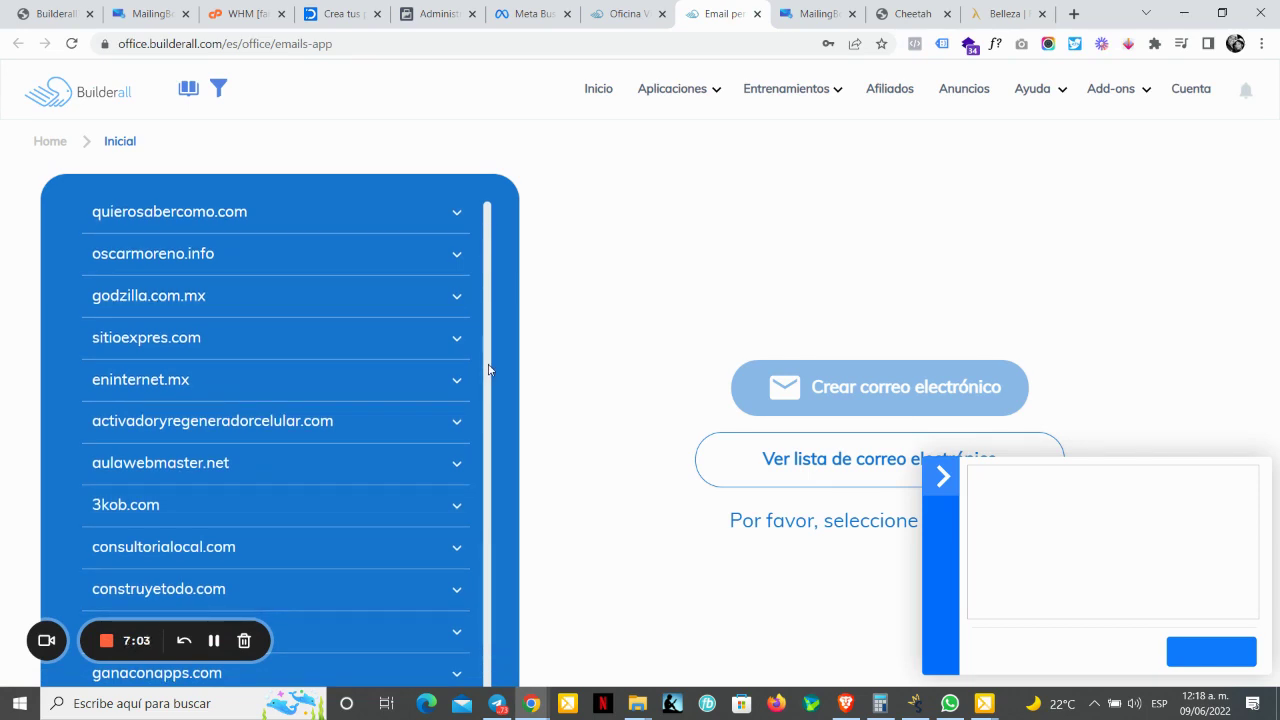
left_click(416, 628)
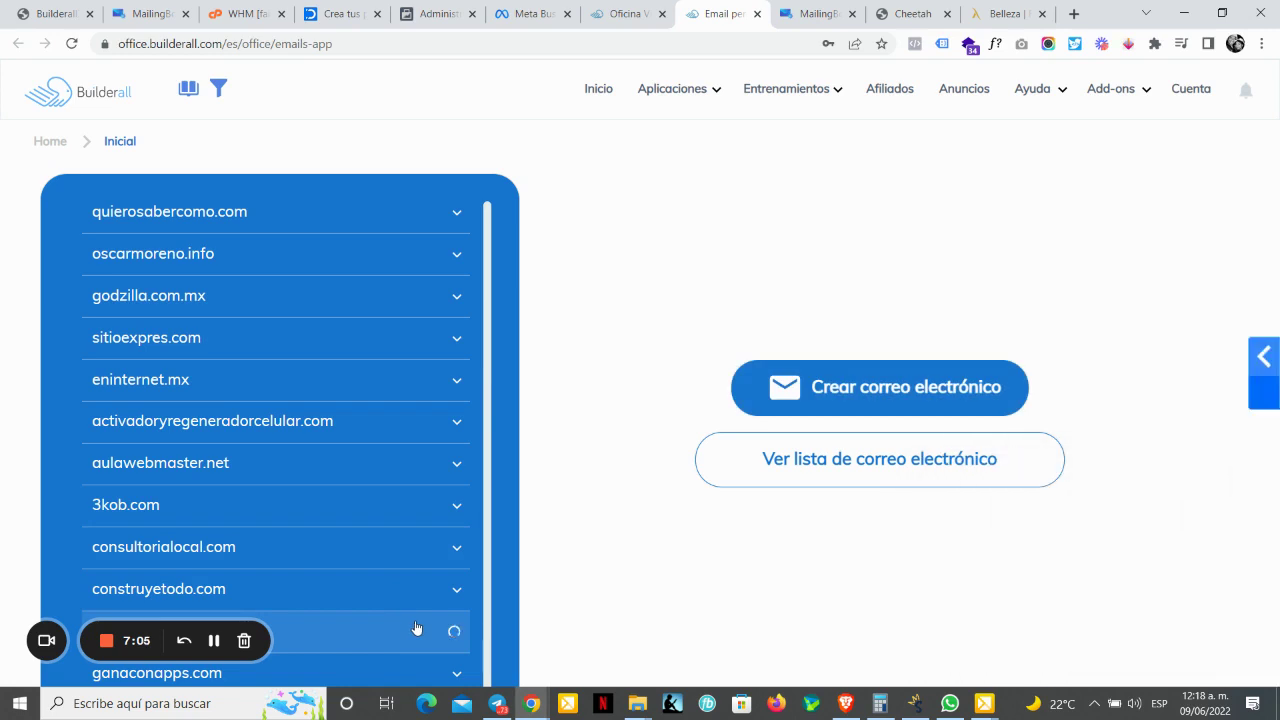
scroll(385, 612, "down", 1)
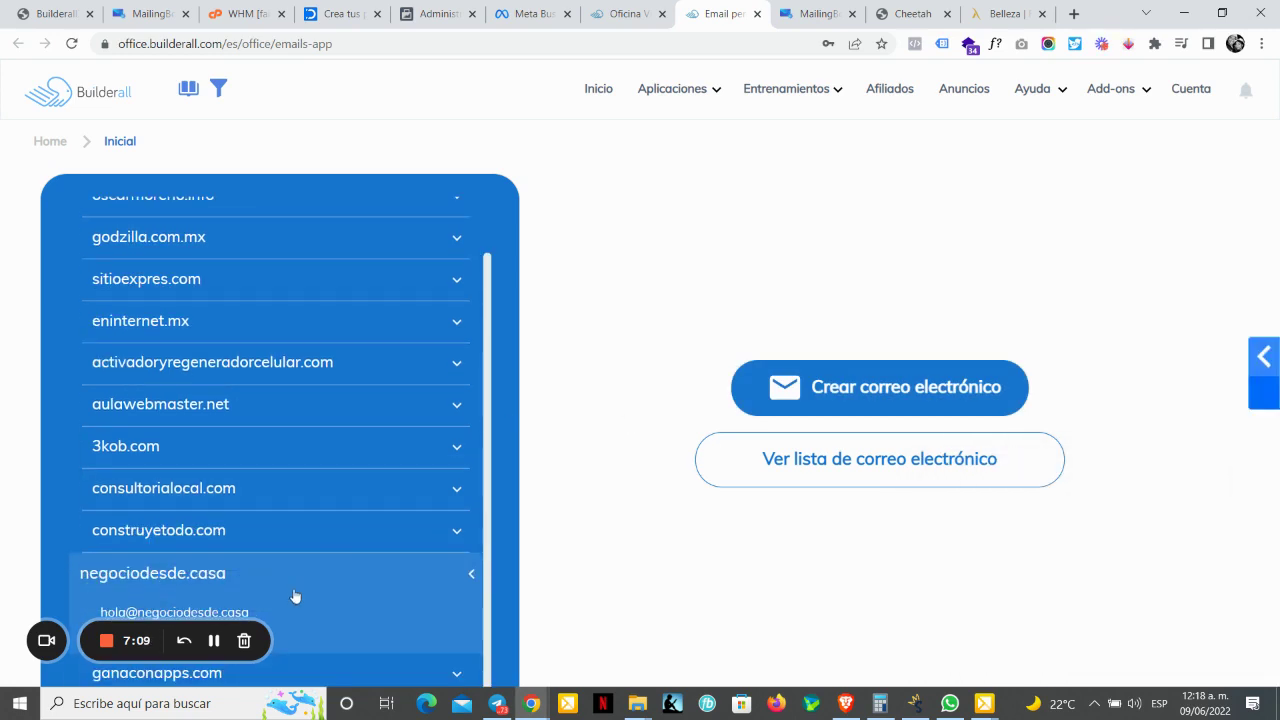
left_click(863, 389)
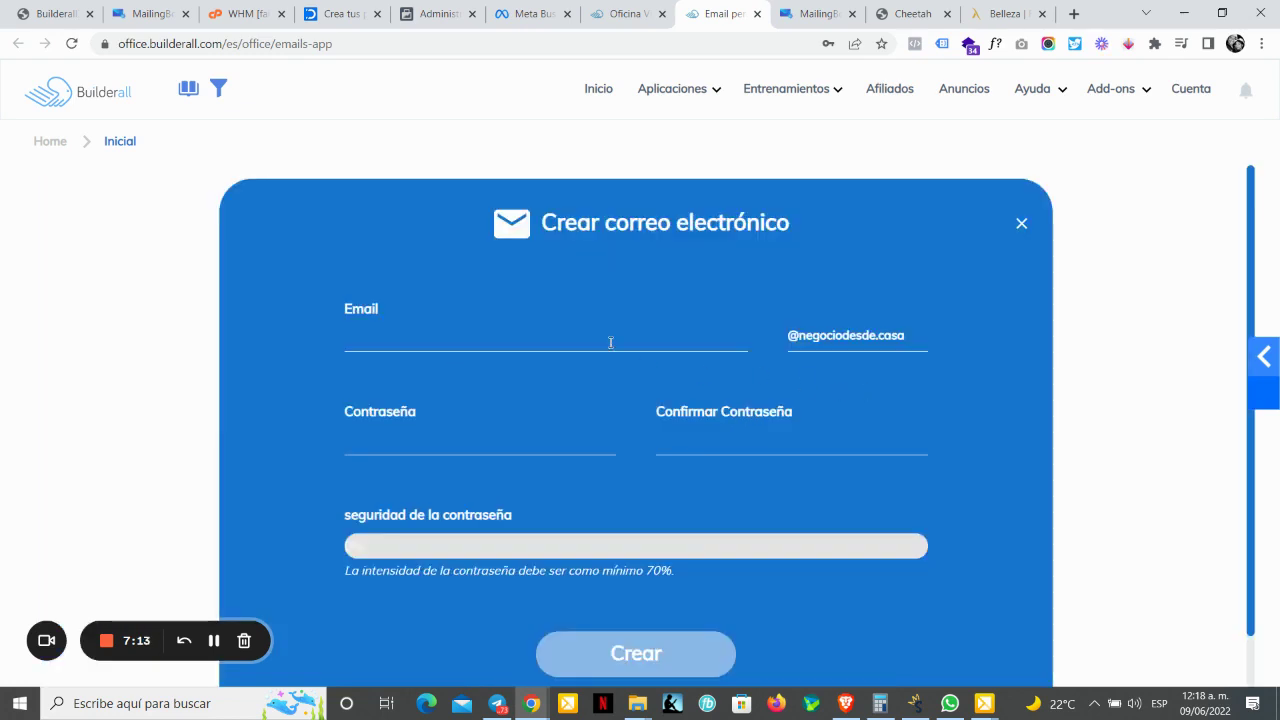
left_click(610, 342)
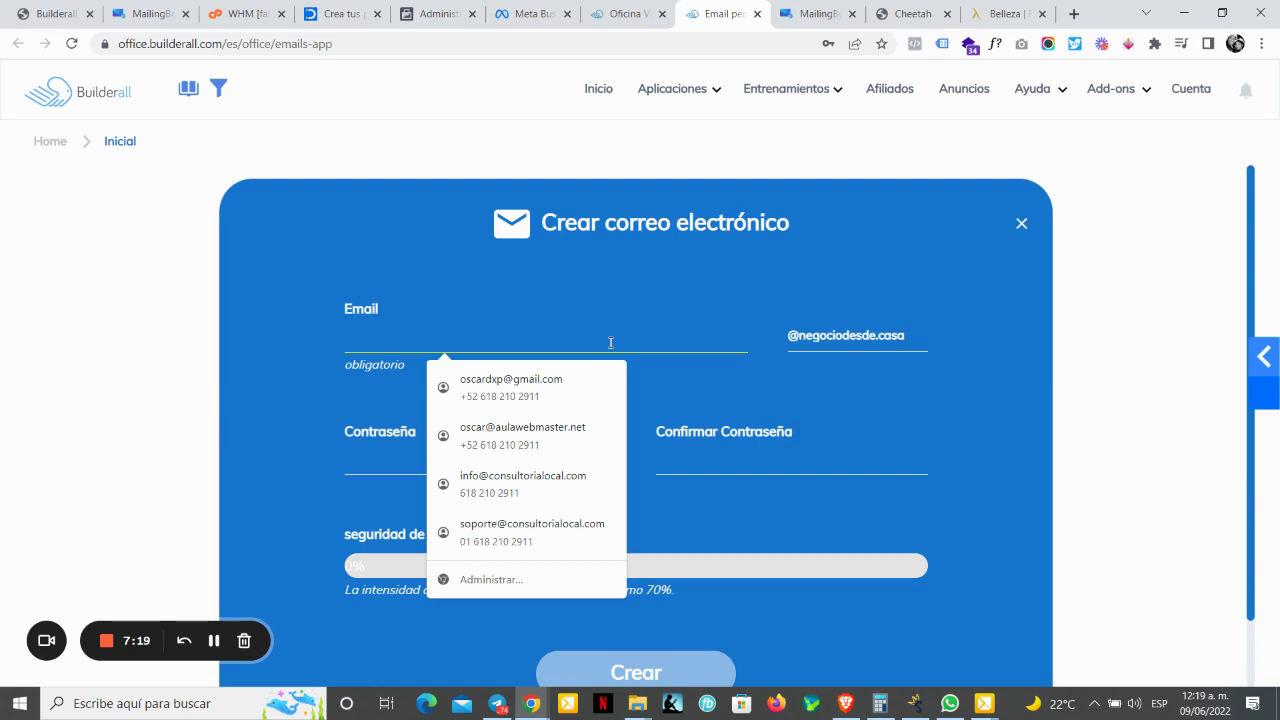
type("ke")
key("BackSpace")
key("BackSpace")
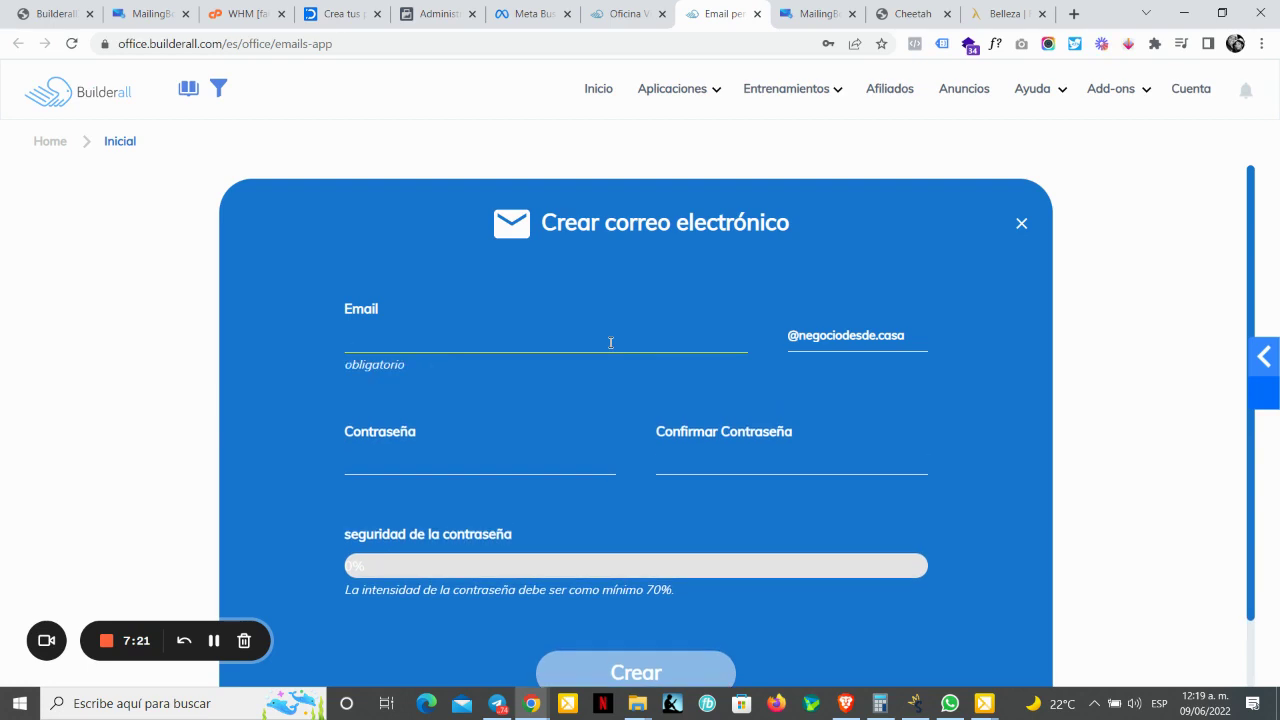
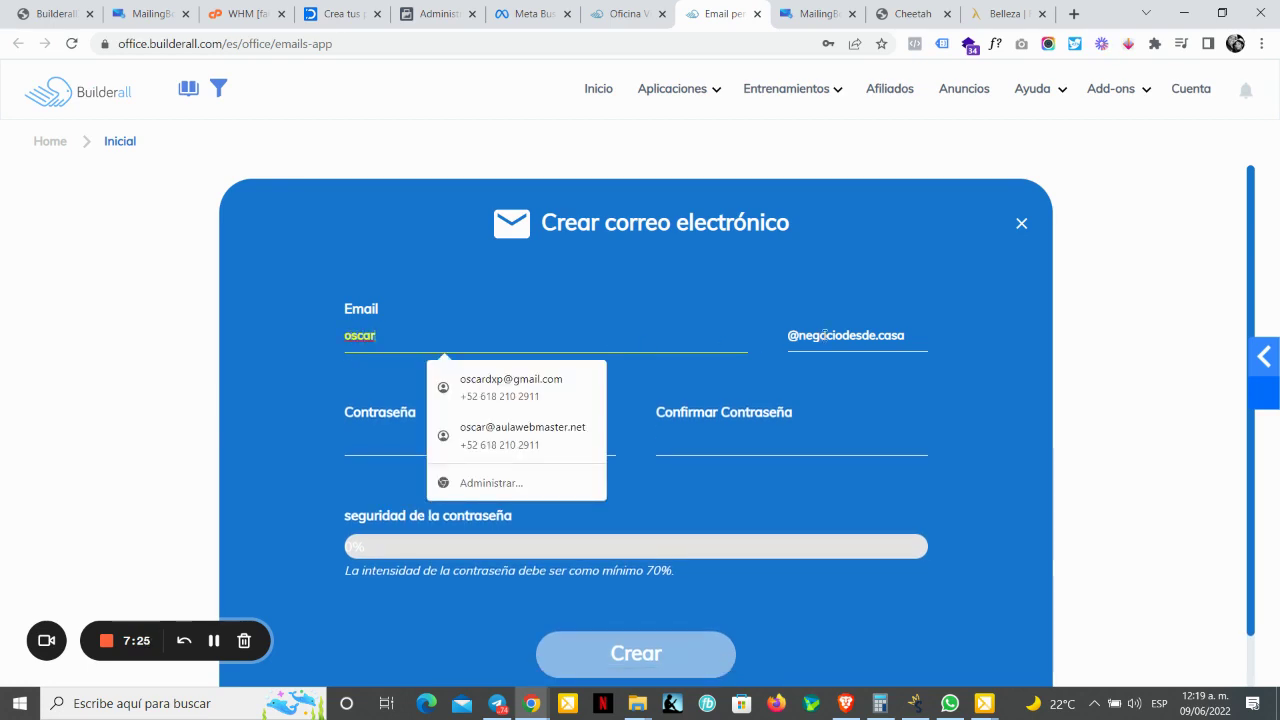
left_click(396, 442)
left_click(383, 425)
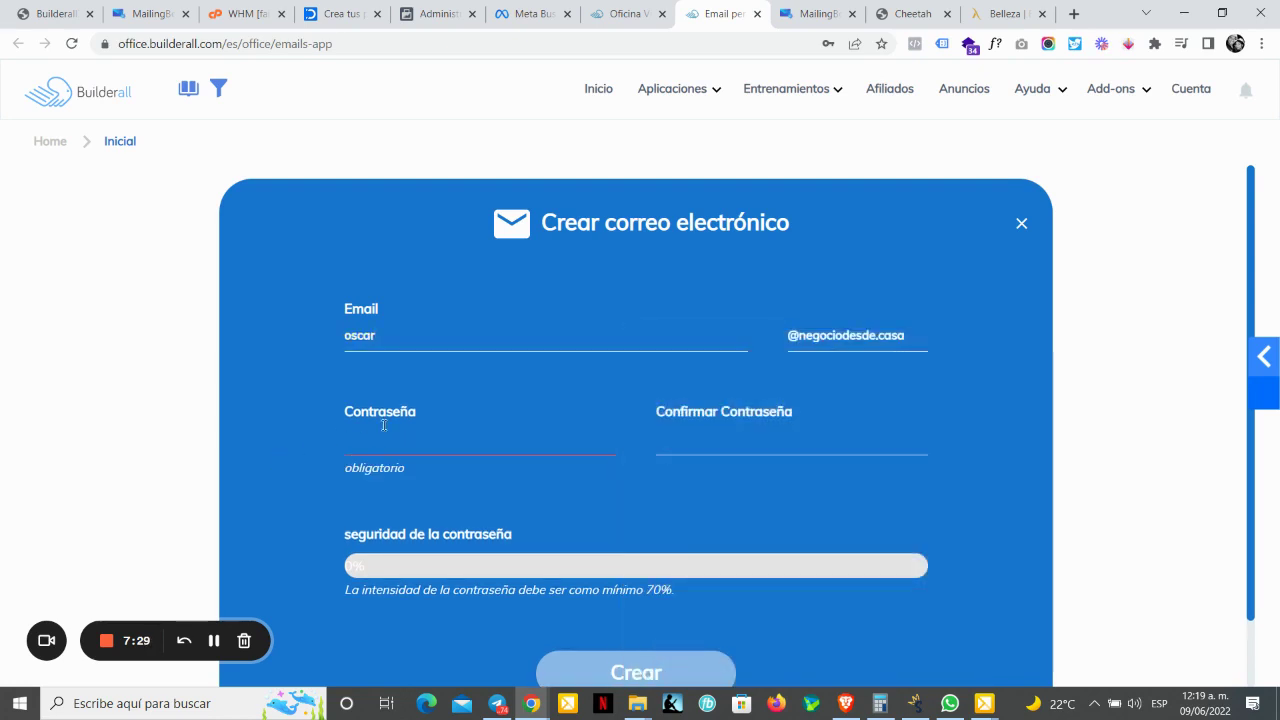
left_click(390, 427)
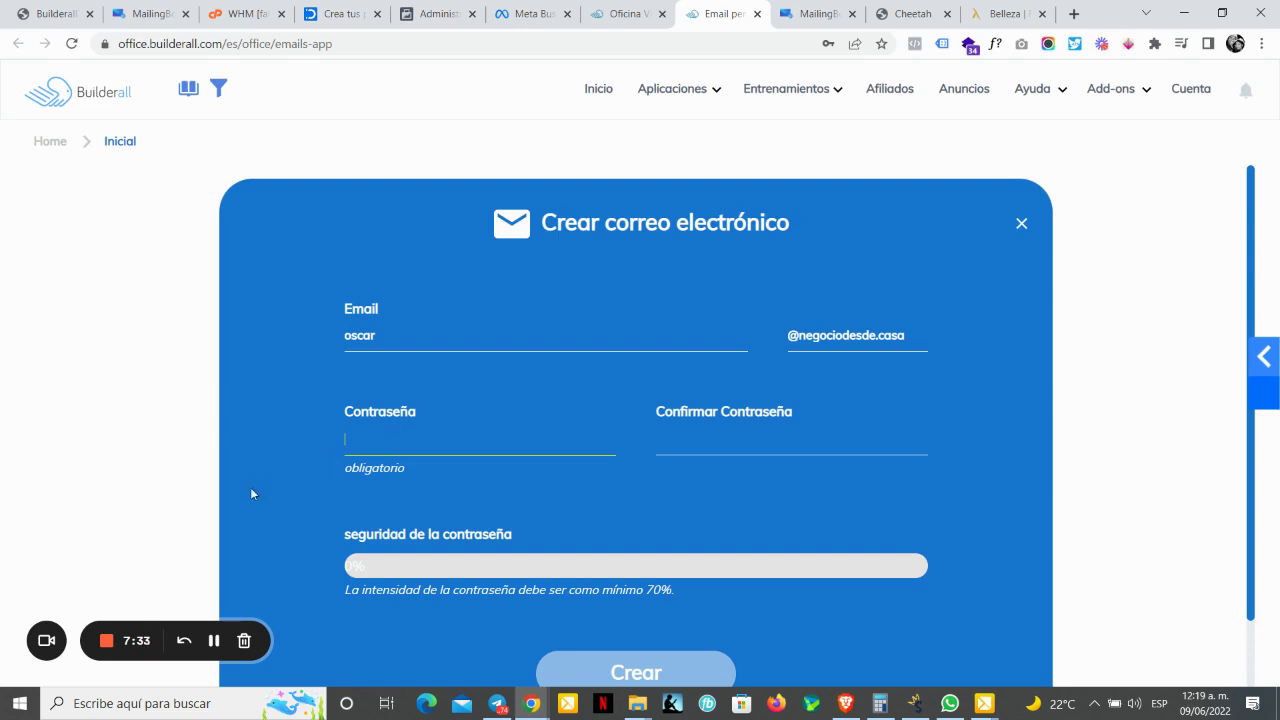
left_click(210, 641)
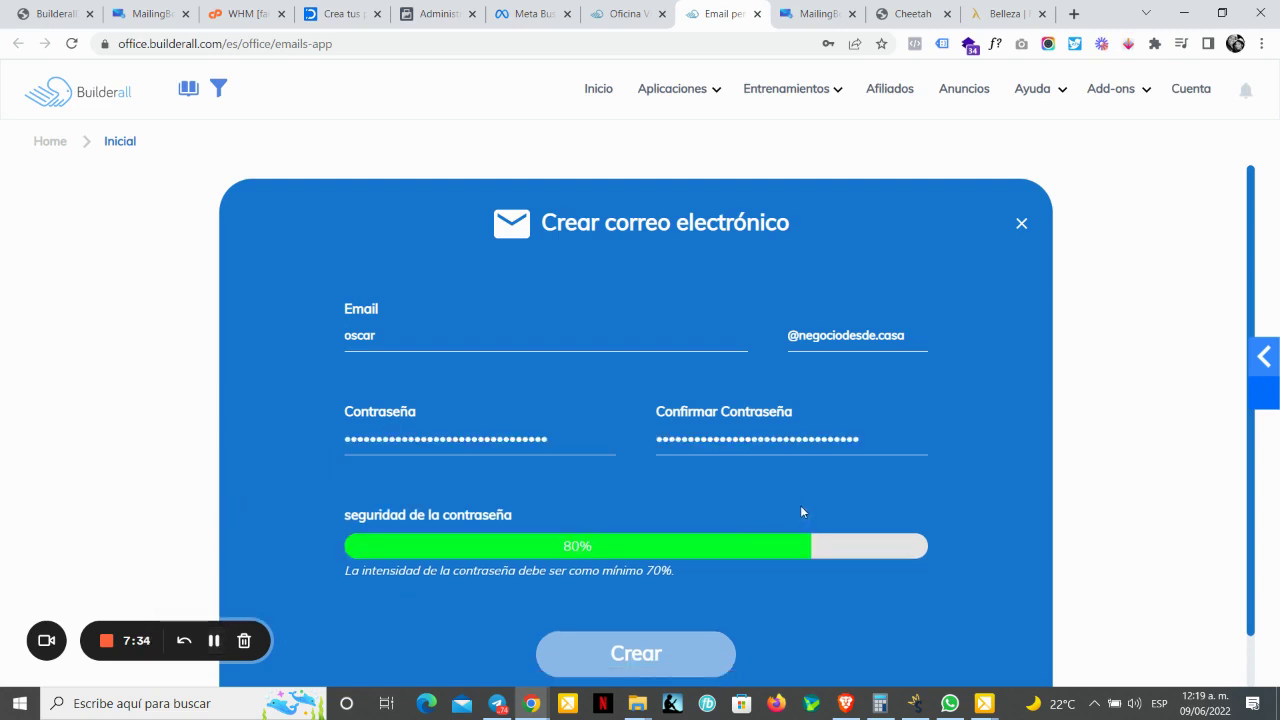
left_click(649, 655)
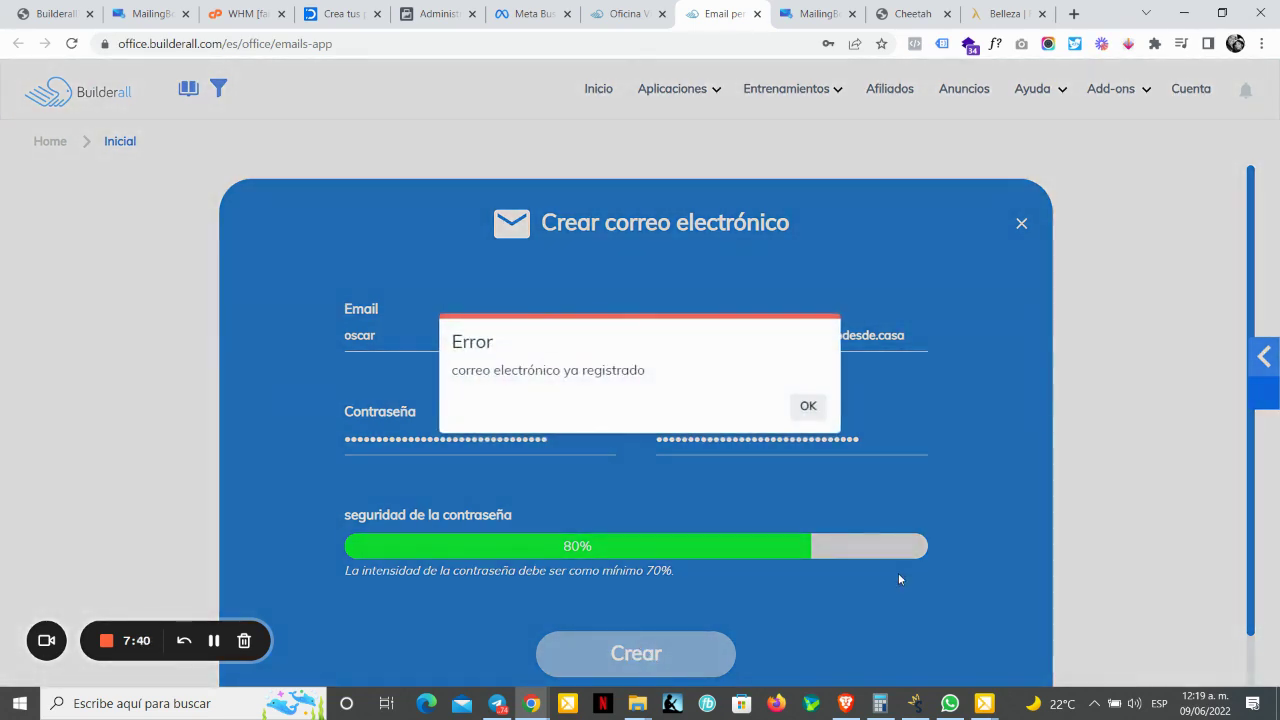
Step: Dismiss the already-registered error, rename the mailbox to 'demo', and create it
left_click(807, 406)
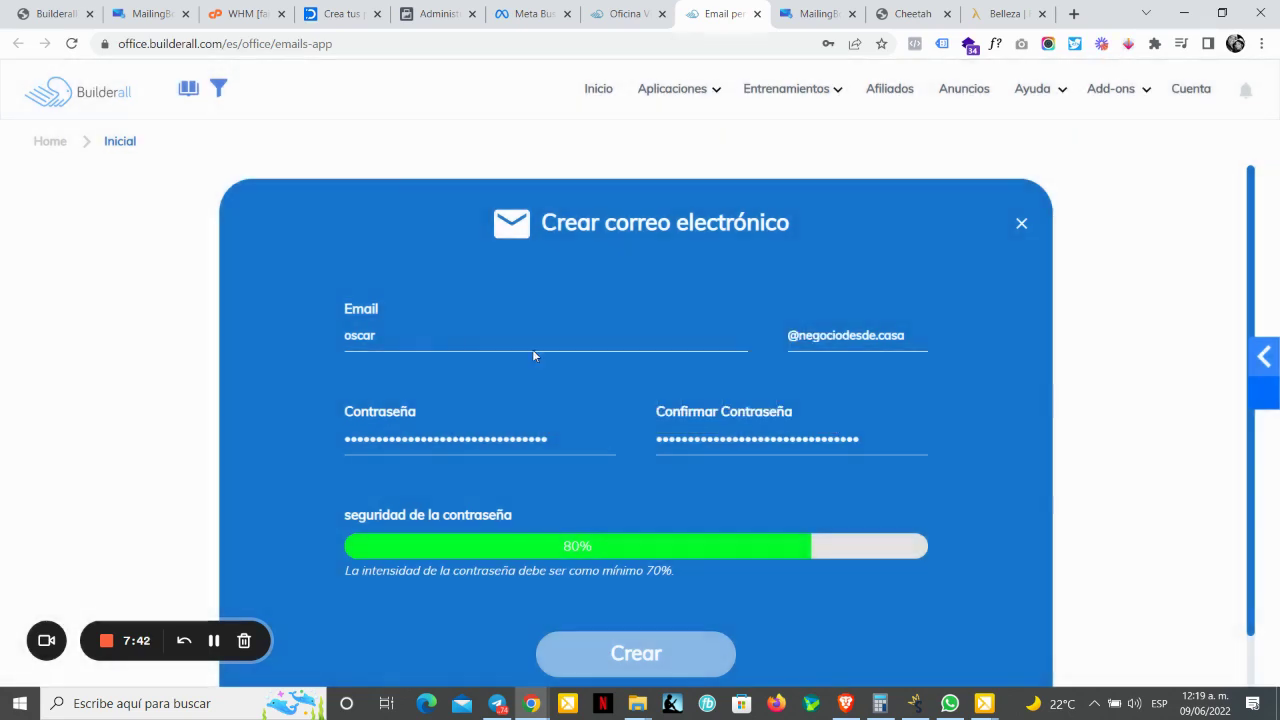
double_click(436, 336)
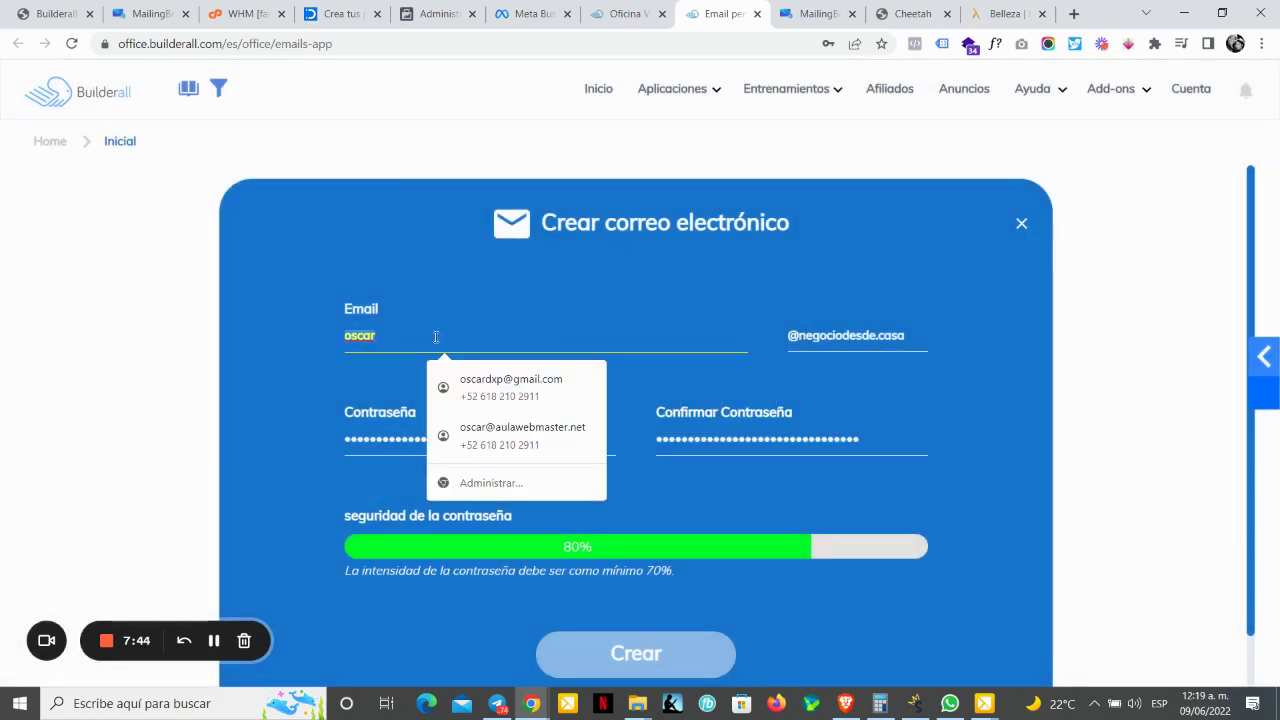
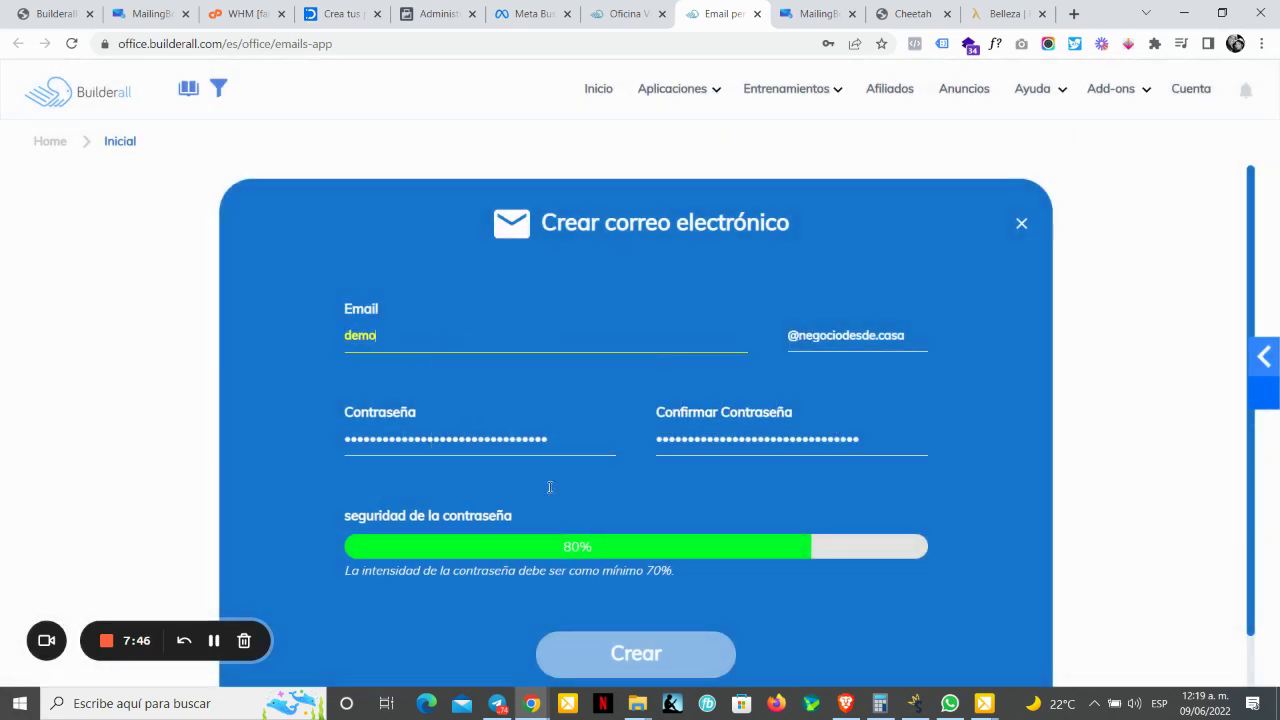
left_click(652, 653)
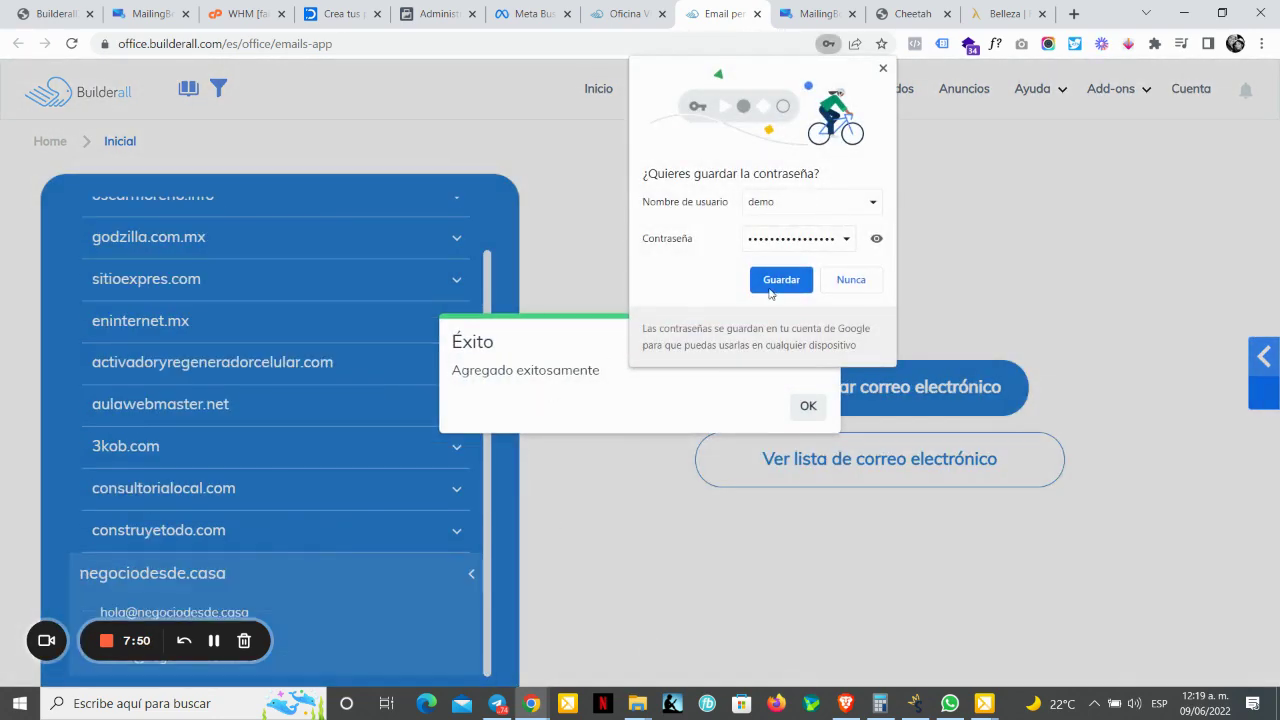
Step: Decline saving the password, acknowledge the Éxito notice, and return to the MailingBoss Dominios tab
left_click(883, 68)
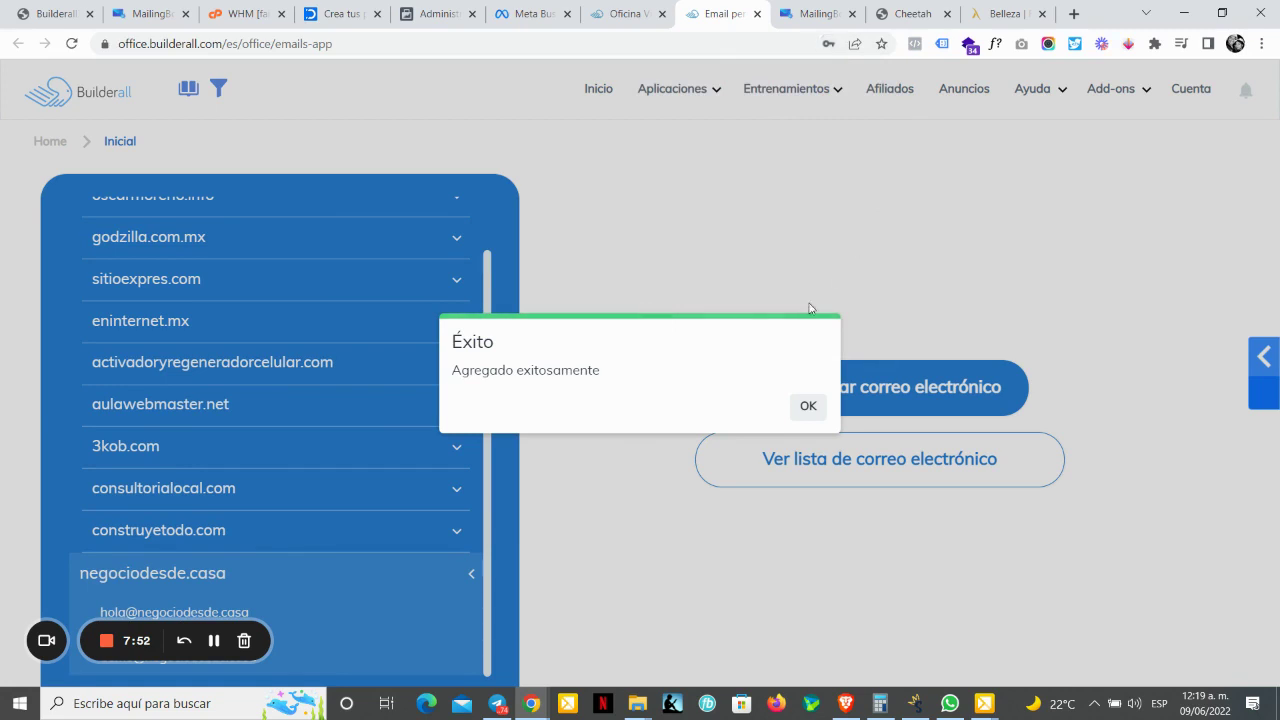
left_click(806, 404)
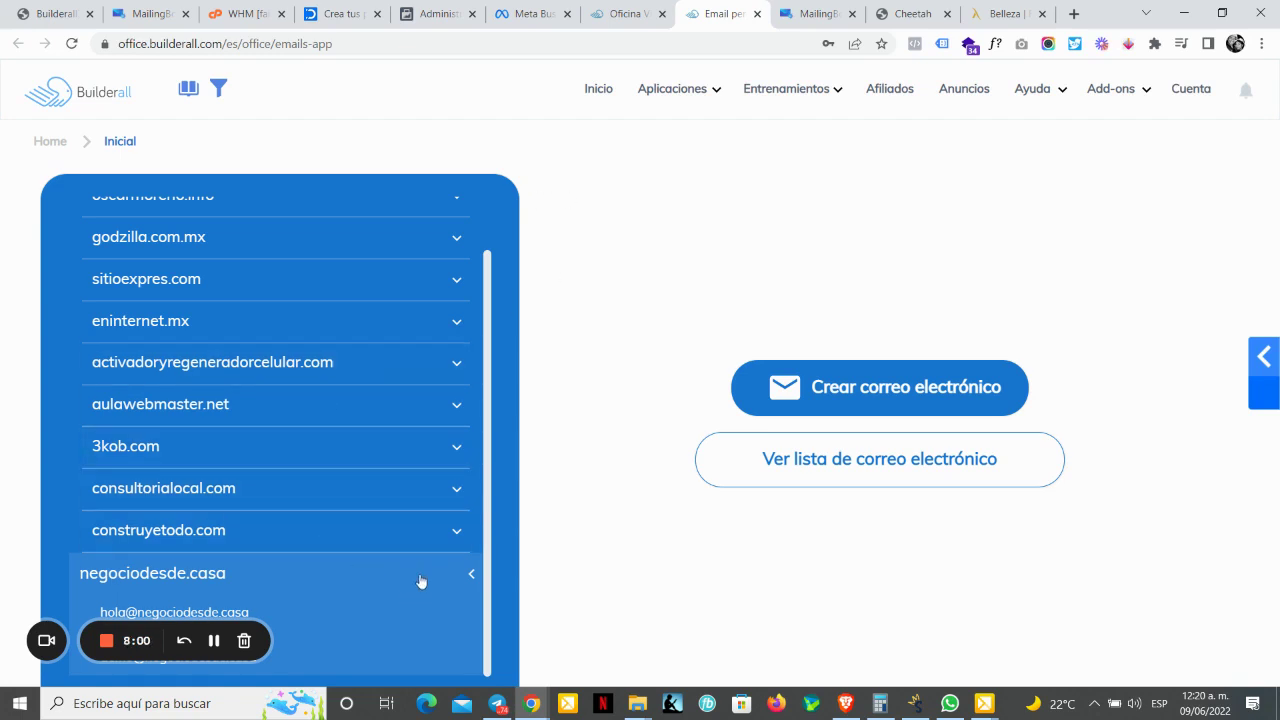
left_click(803, 6)
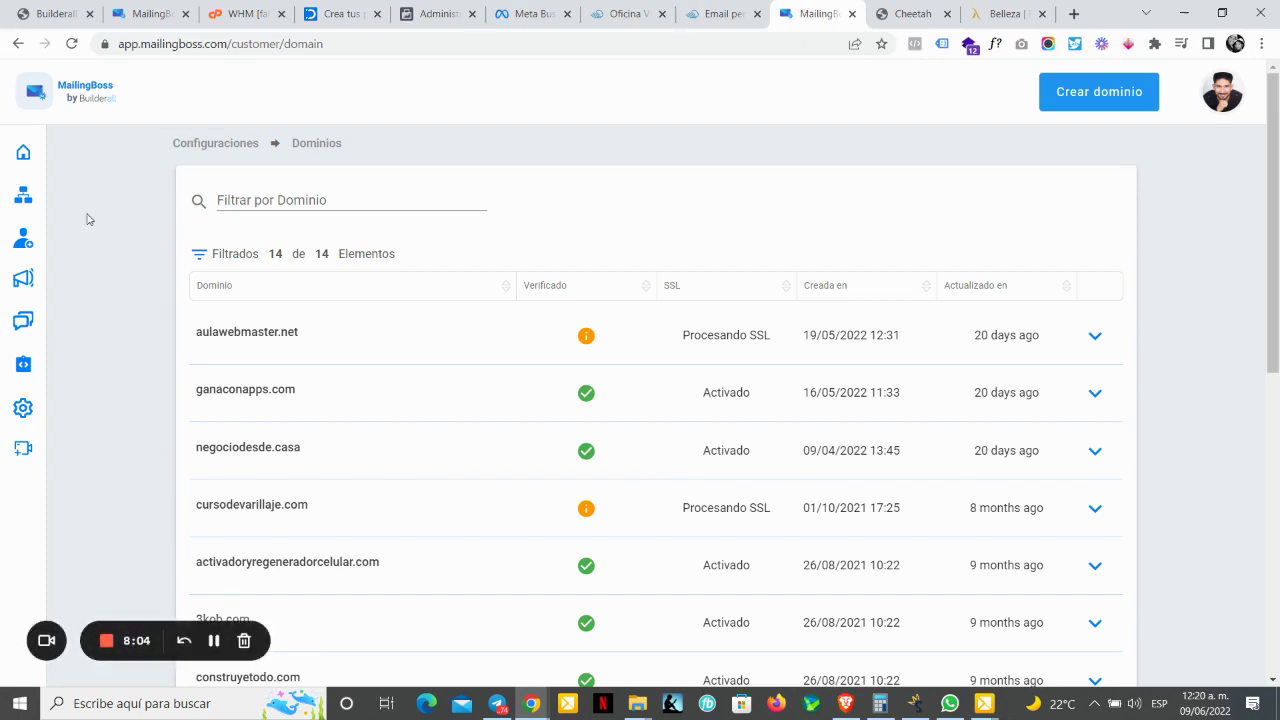
Step: Open Configuraciones > Emails del remitente from the MailingBoss sidebar
mouse_move(46, 314)
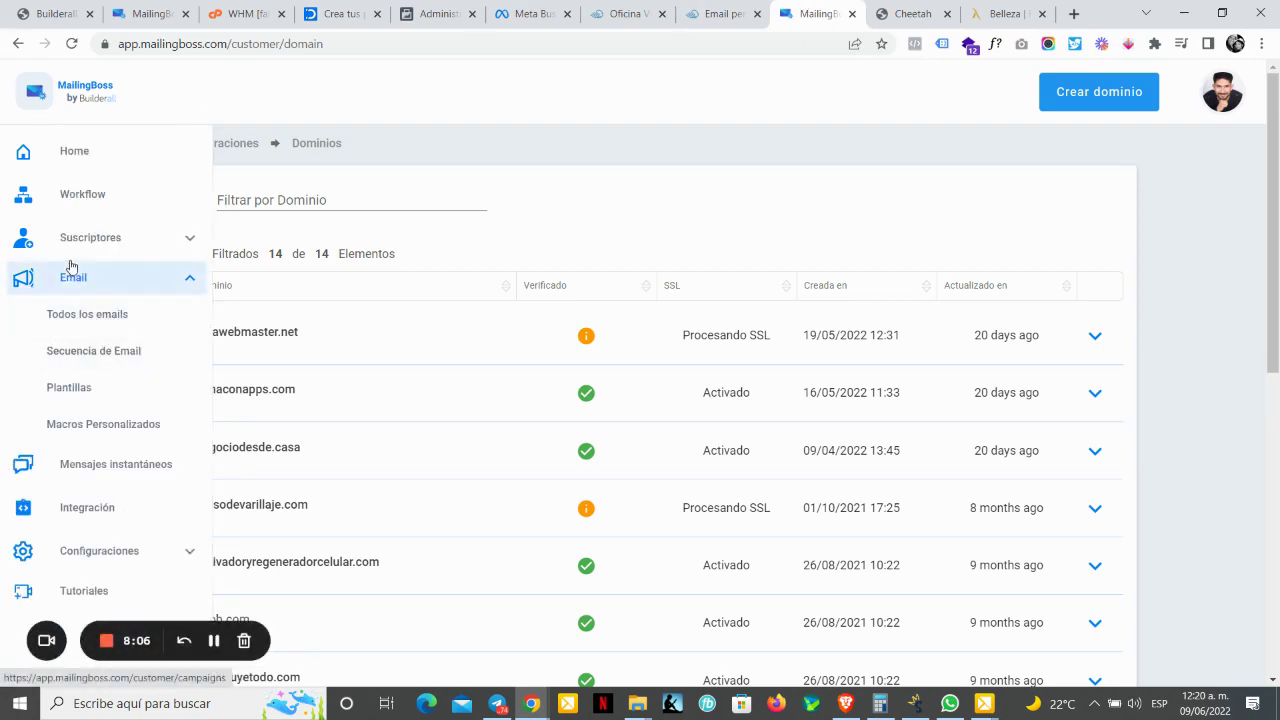
left_click(160, 557)
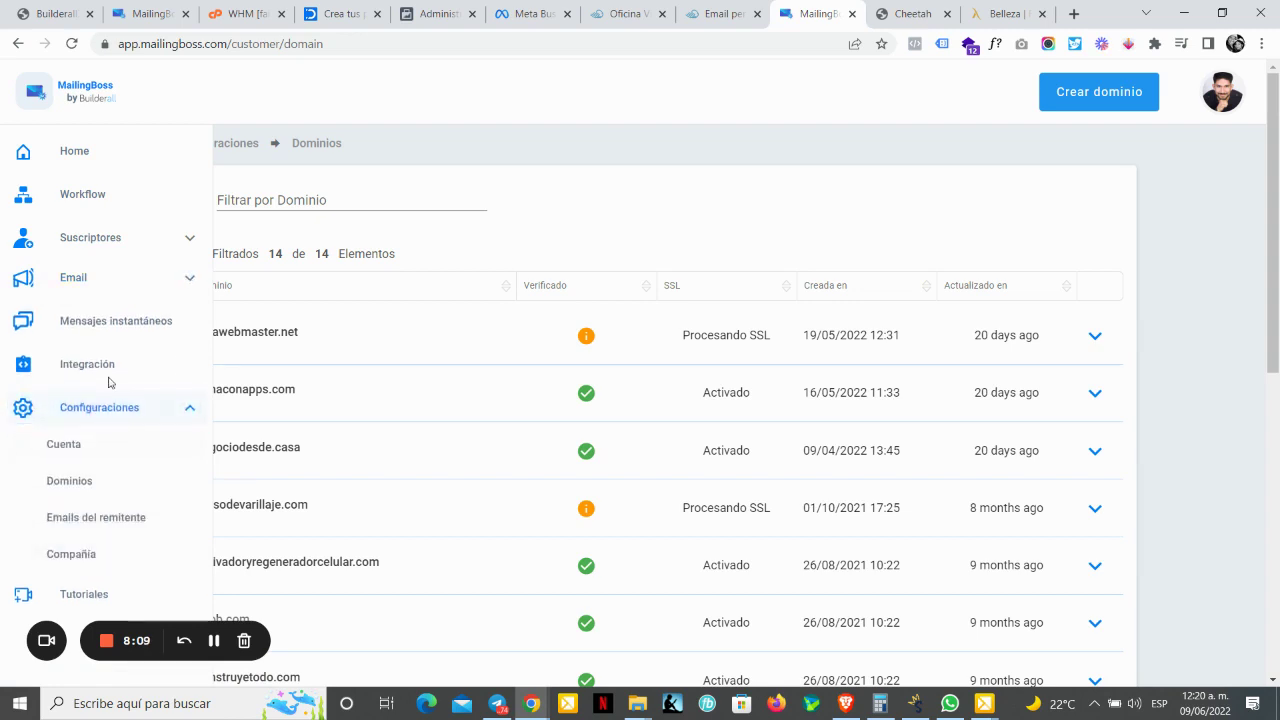
left_click(105, 522)
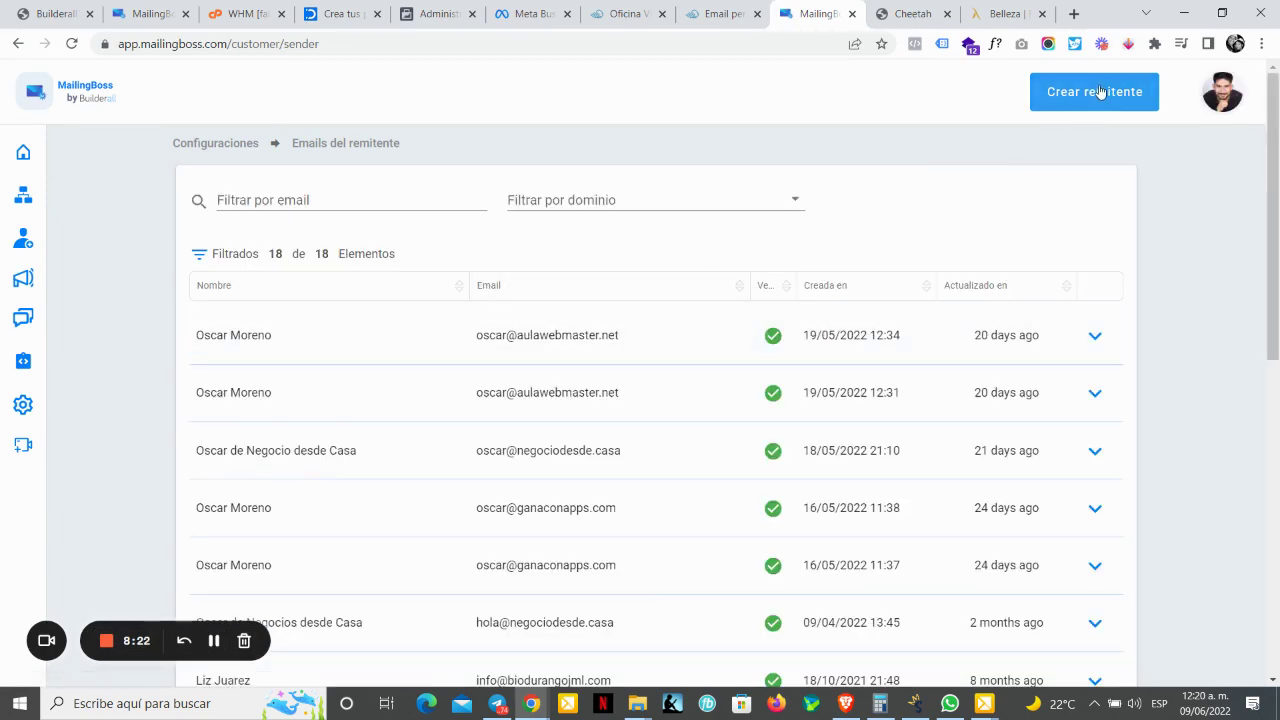
left_click_drag(1274, 173, 1240, 143)
left_click(248, 196)
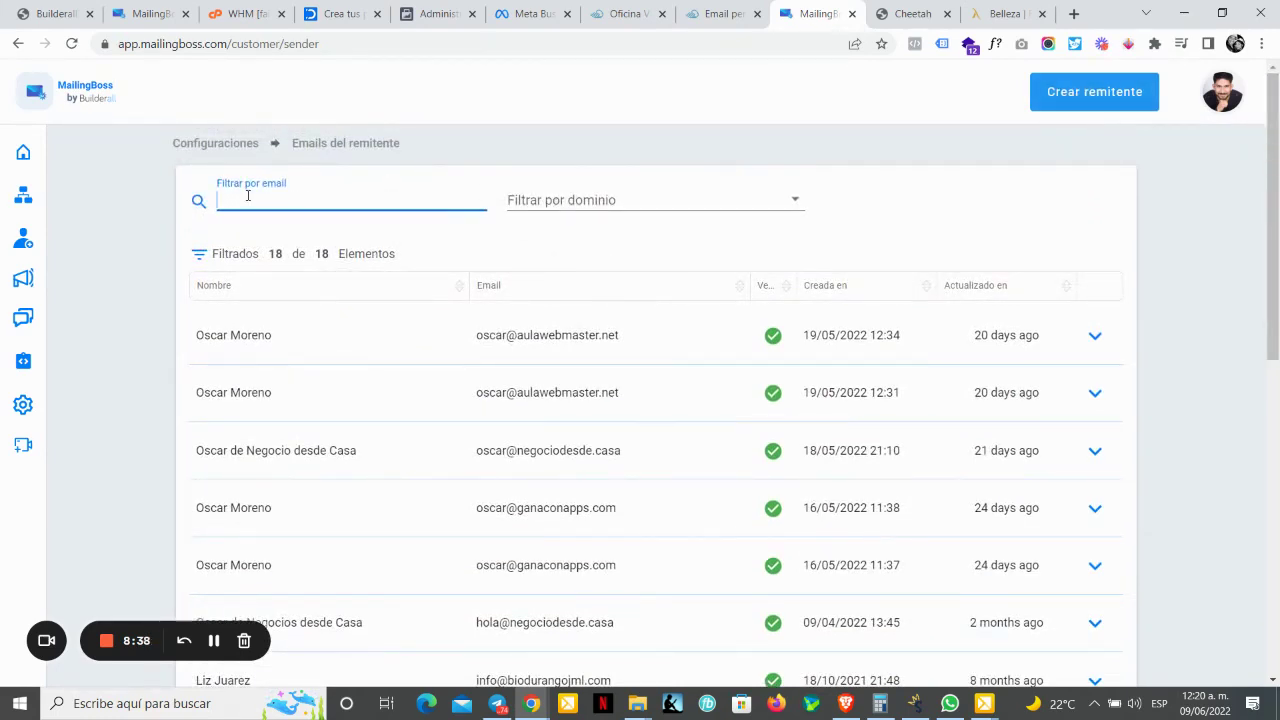
type("dmed")
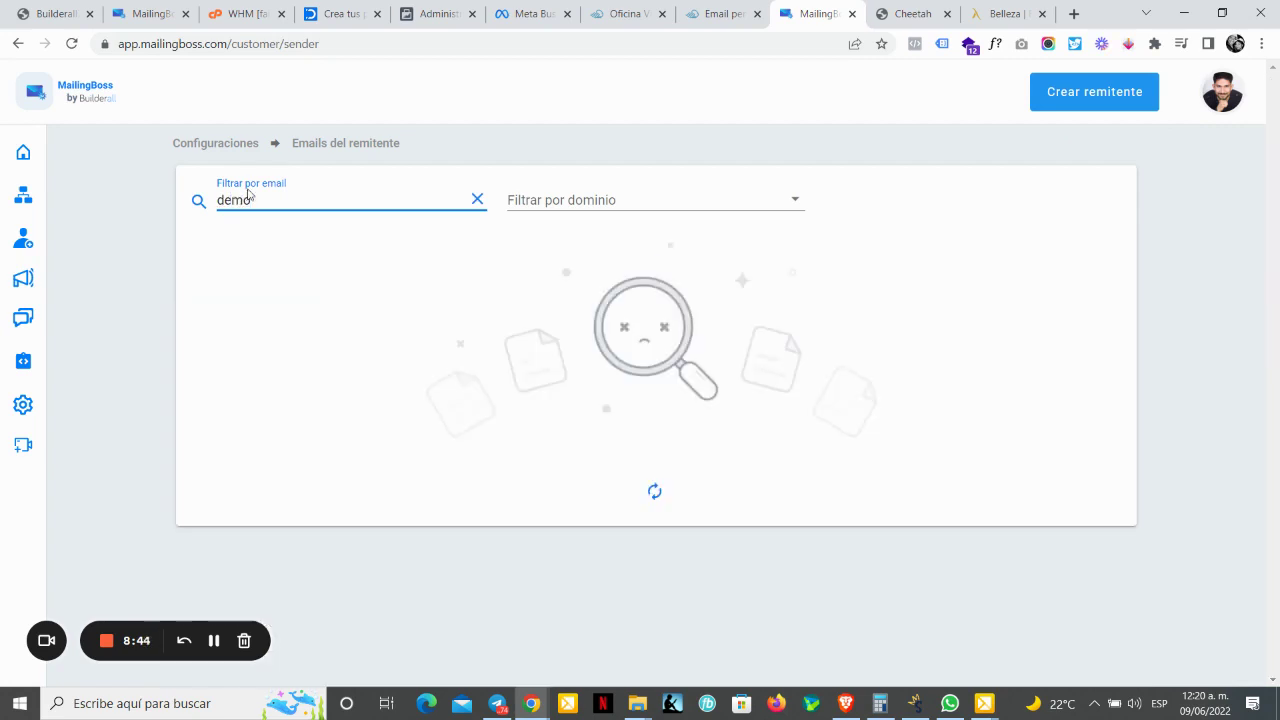
double_click(240, 200)
type("negociodesde.casa")
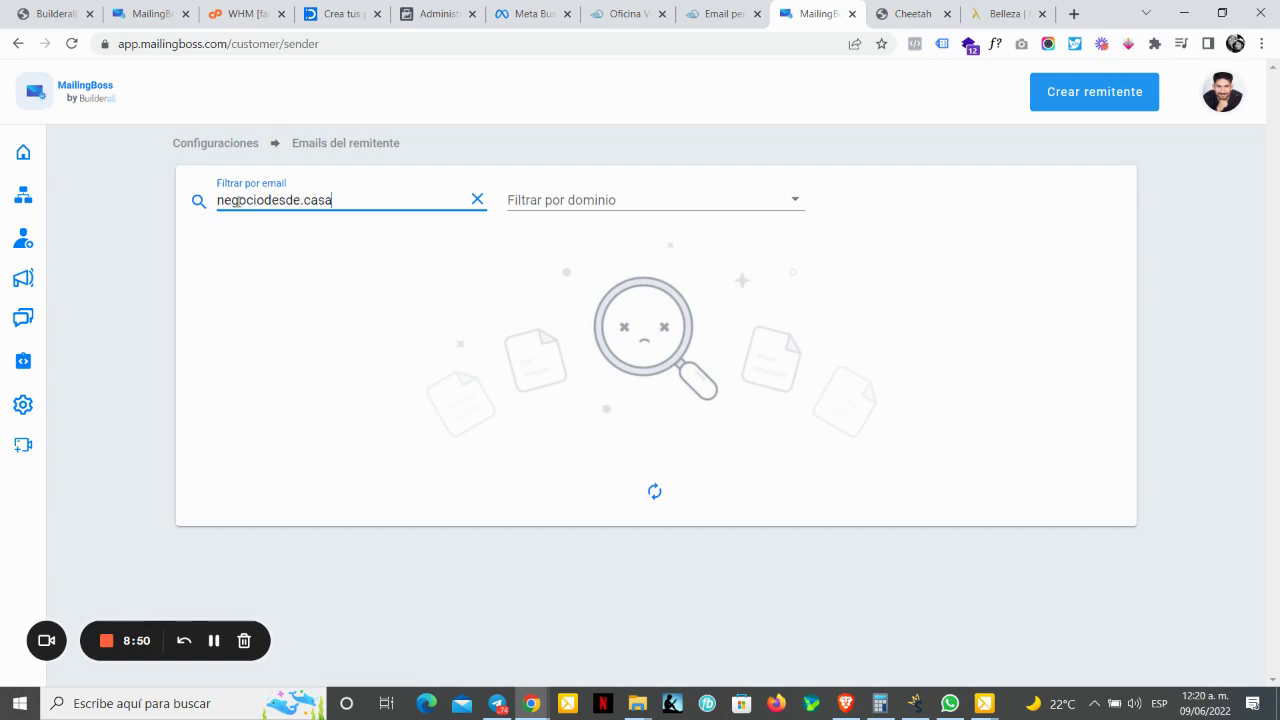
triple_click(238, 200)
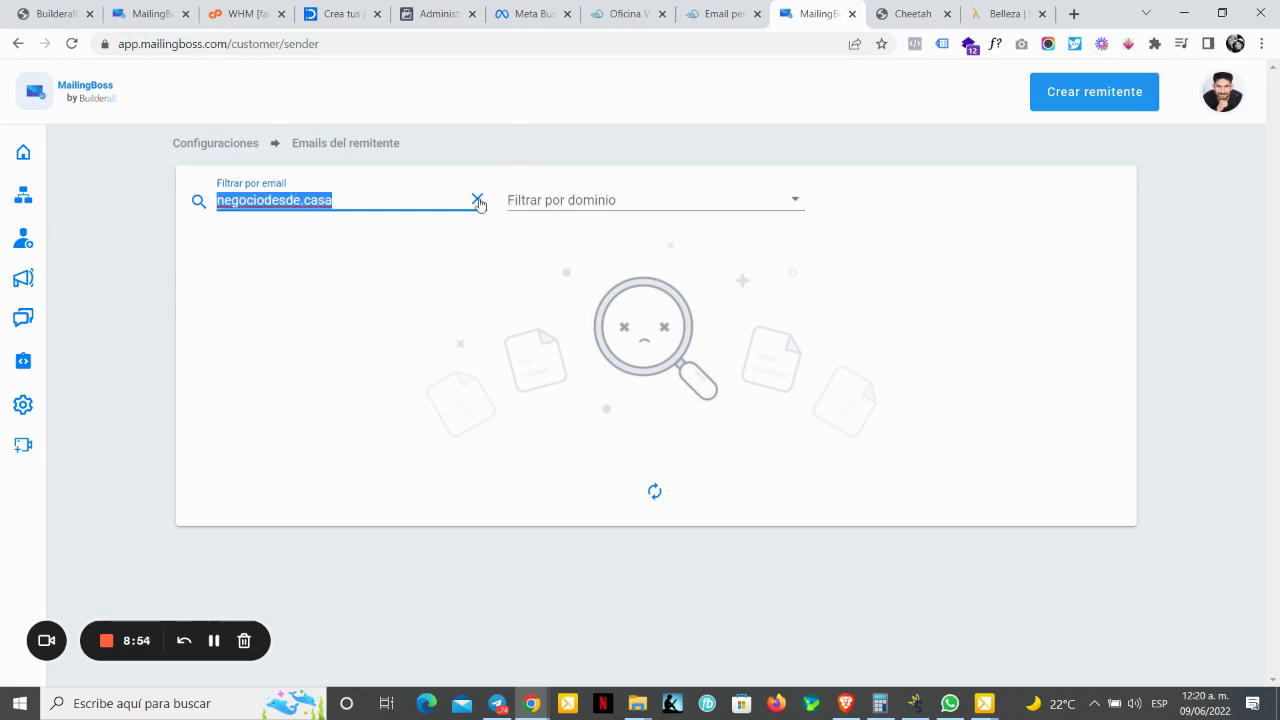
key("BackSpace")
left_click(575, 204)
type("negocio")
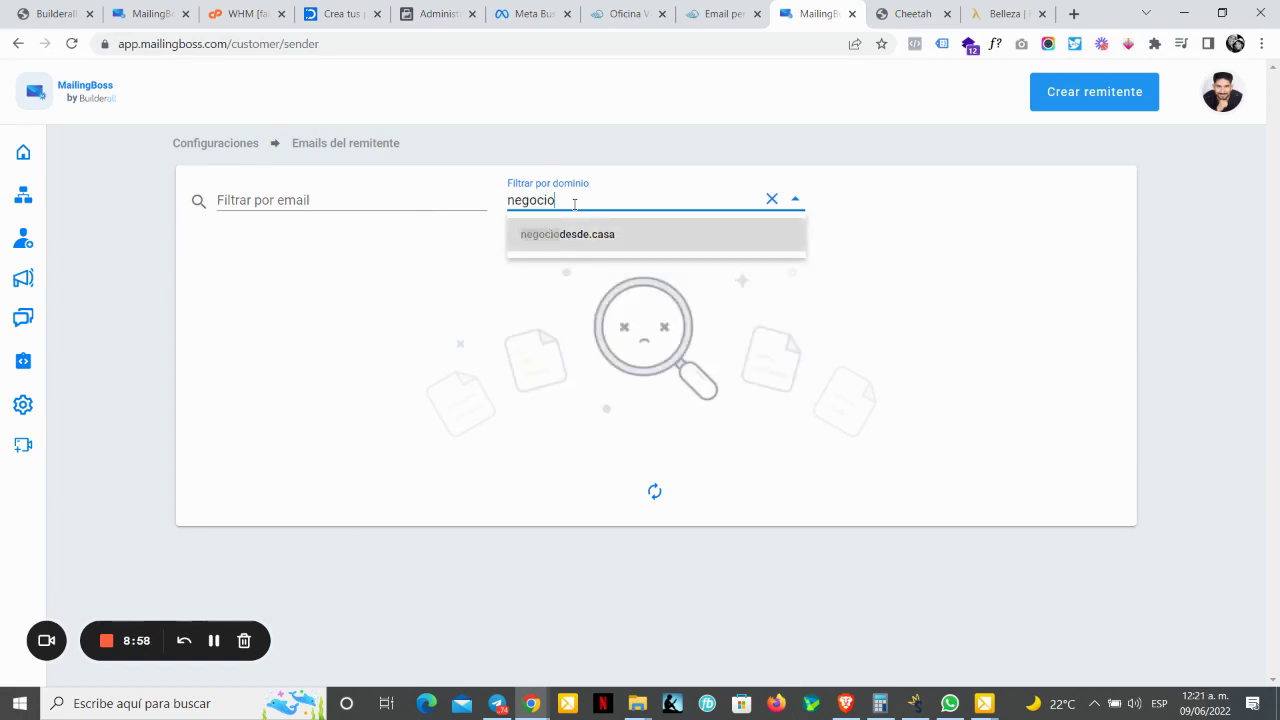
key("Return")
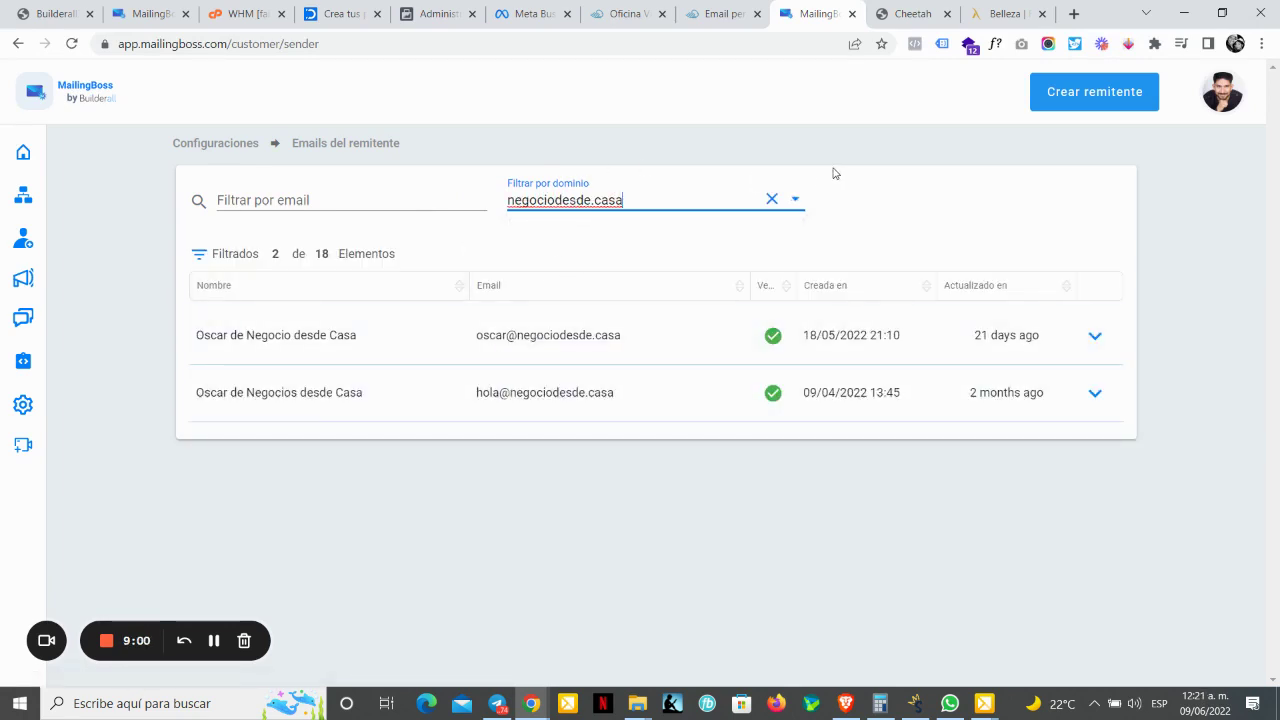
left_click(771, 199)
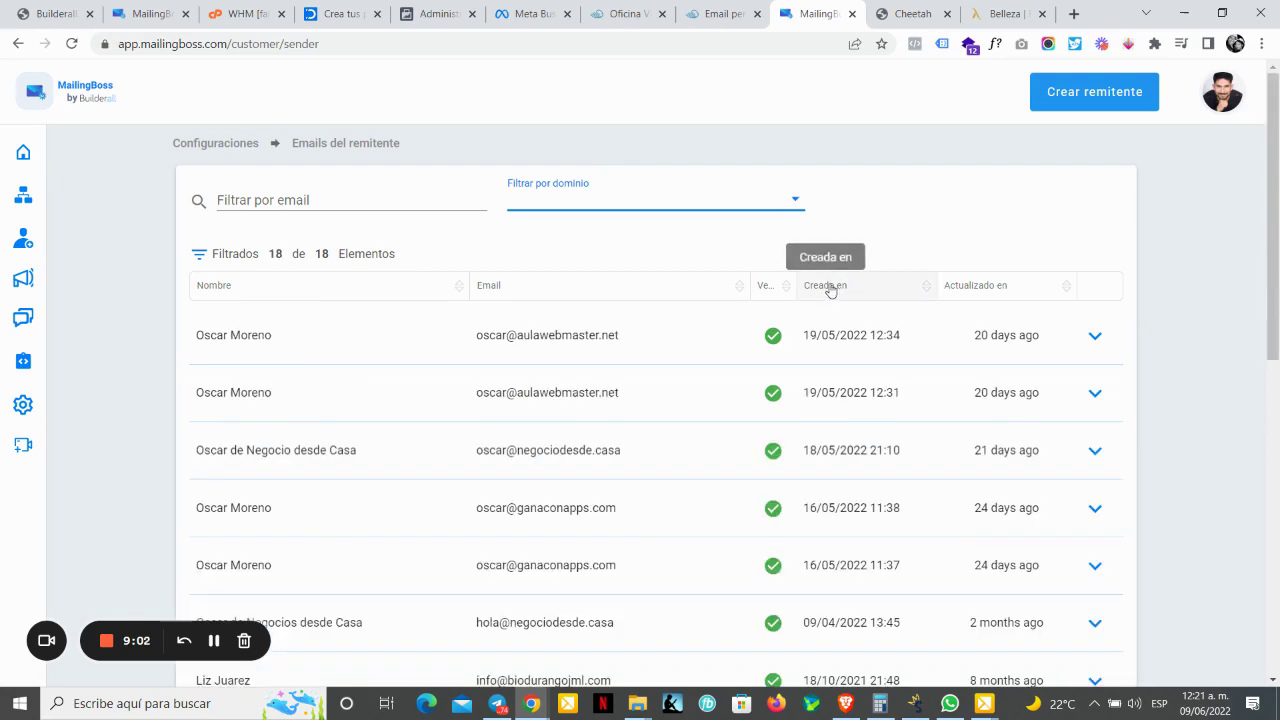
Step: Create a negociodesde.casa sender with the sender's name and demo email address, and save it
left_click(1105, 95)
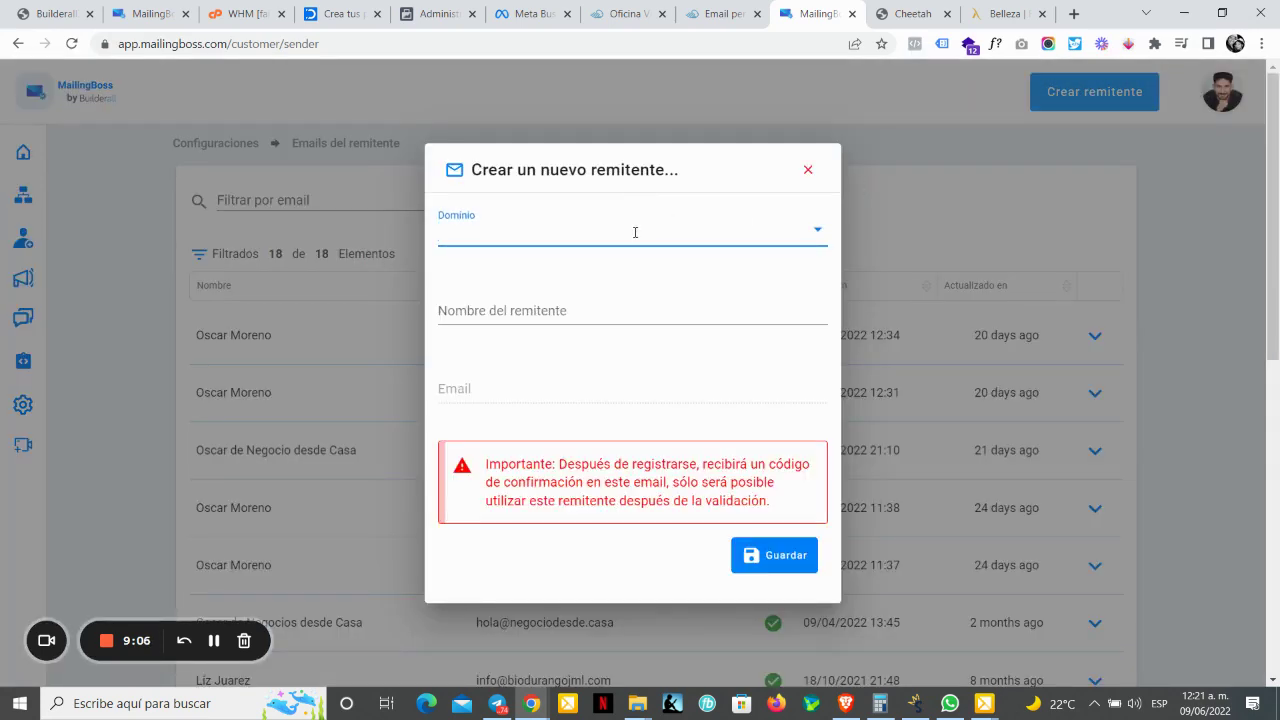
left_click(636, 232)
left_click(590, 353)
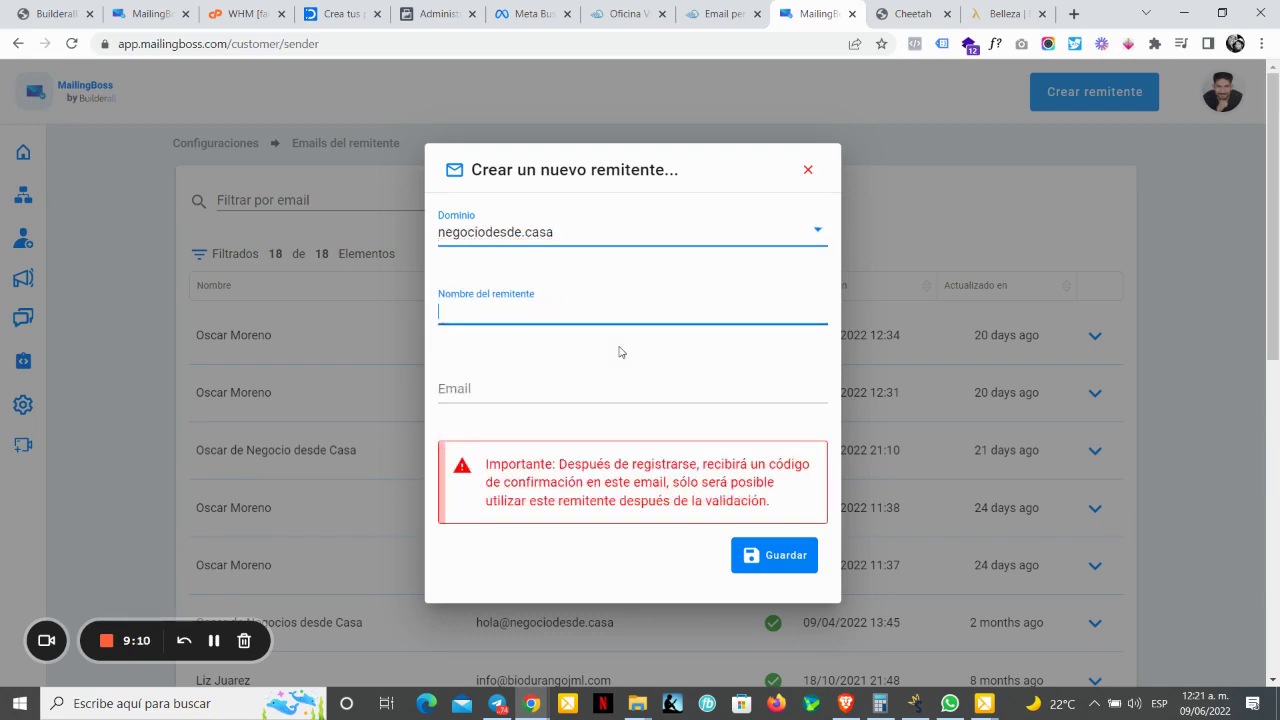
type("Oscar ")
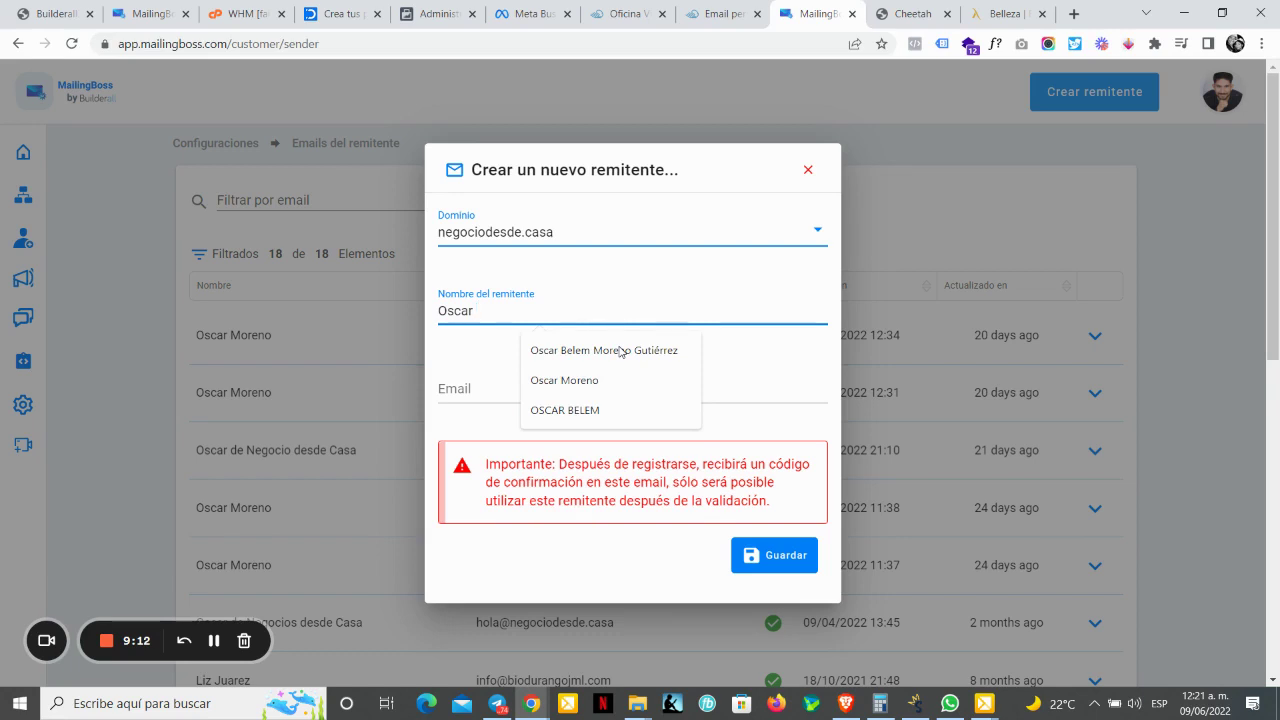
type("de Ne")
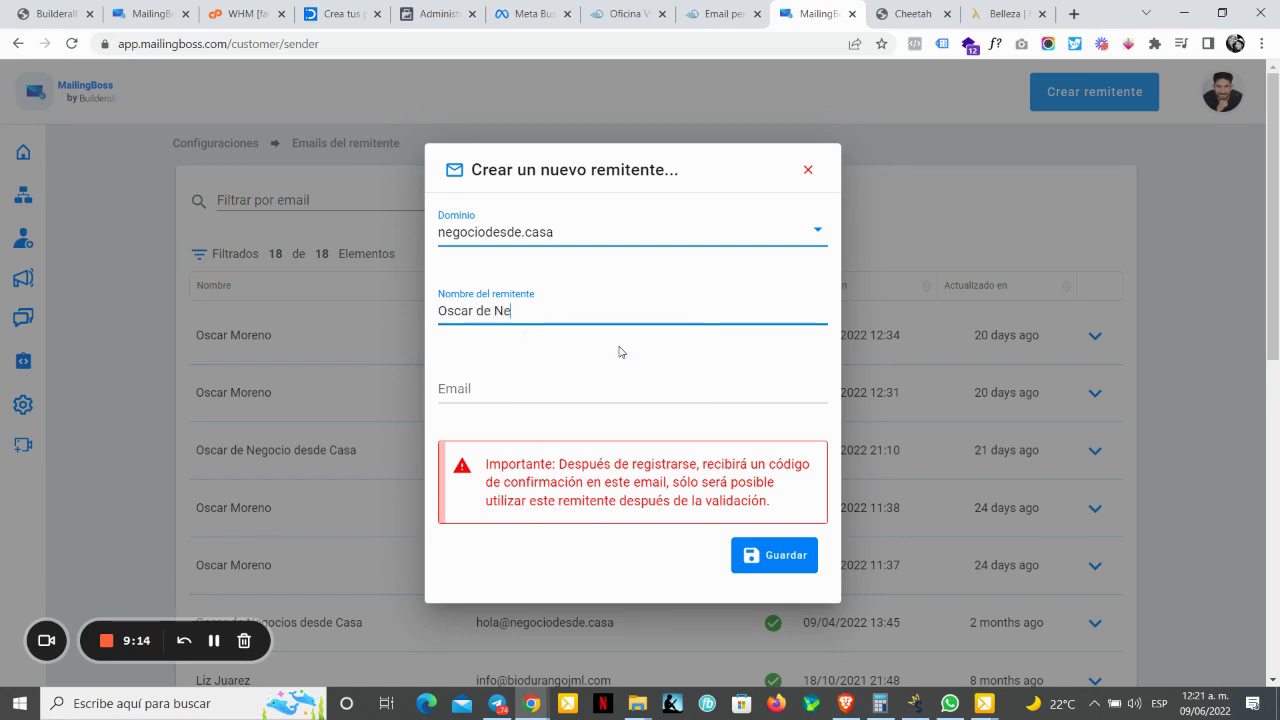
type("gocio desde Casa")
key("Tab")
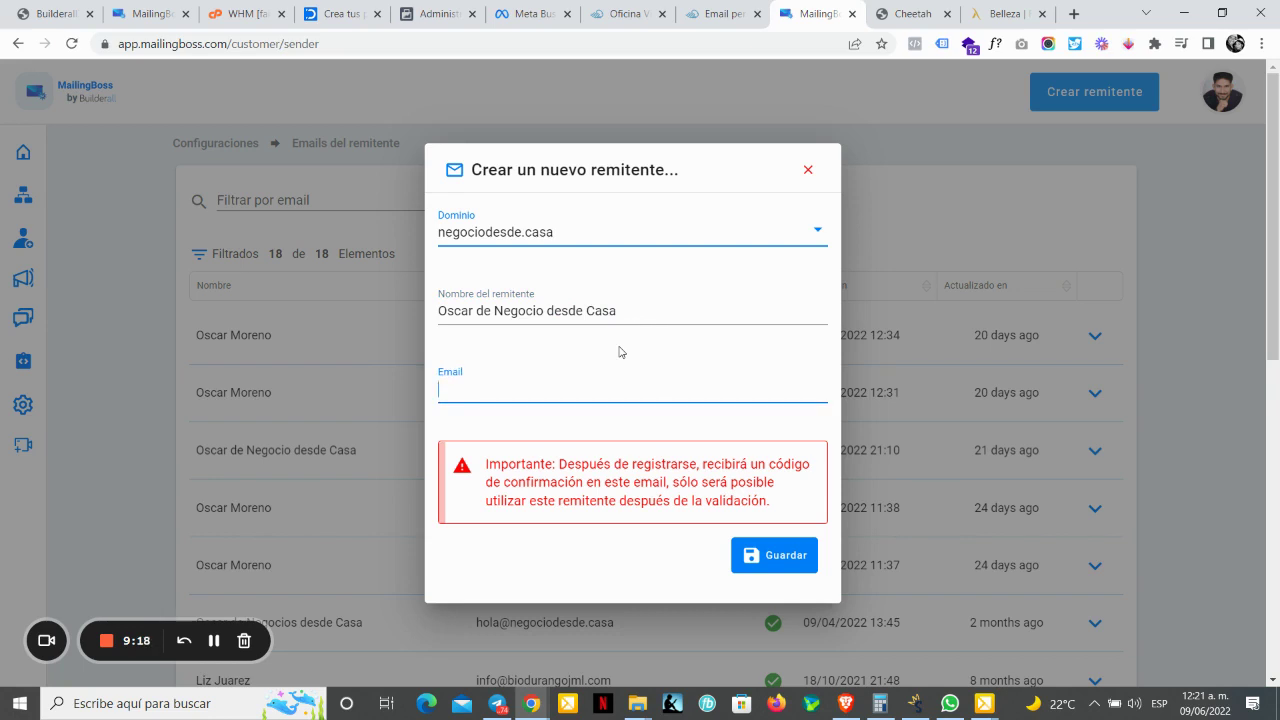
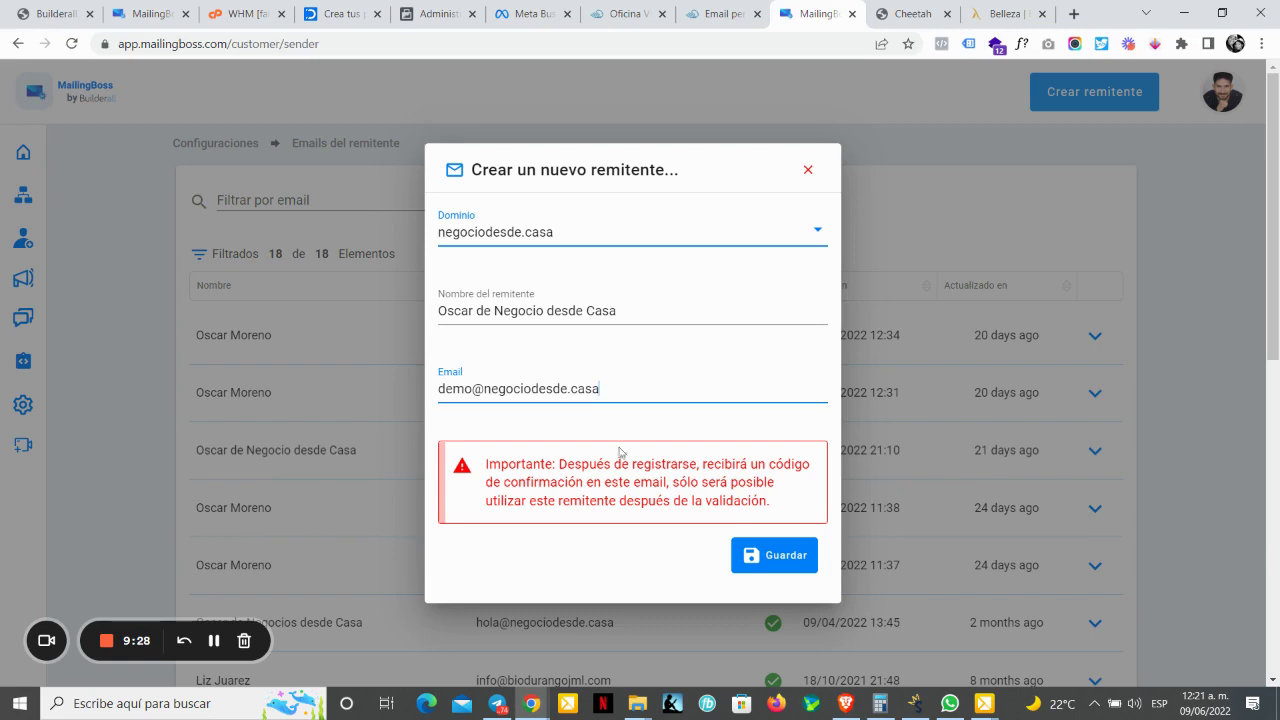
left_click(780, 556)
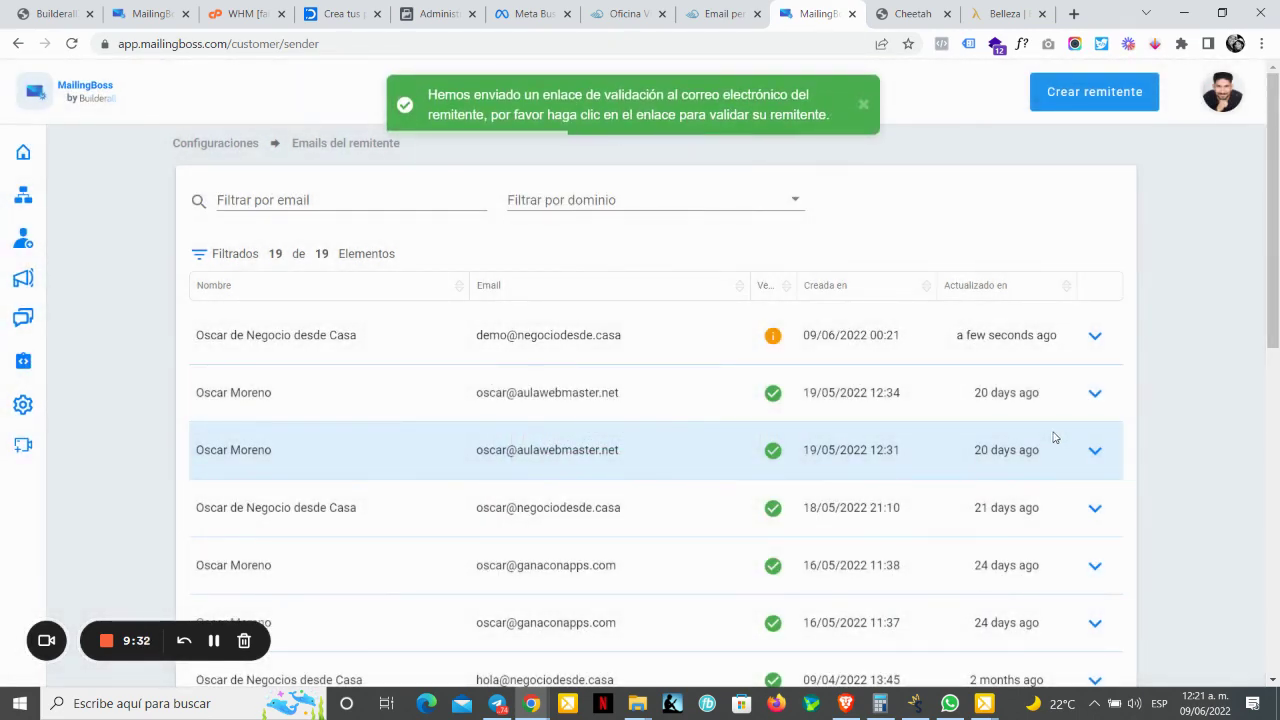
mouse_move(772, 342)
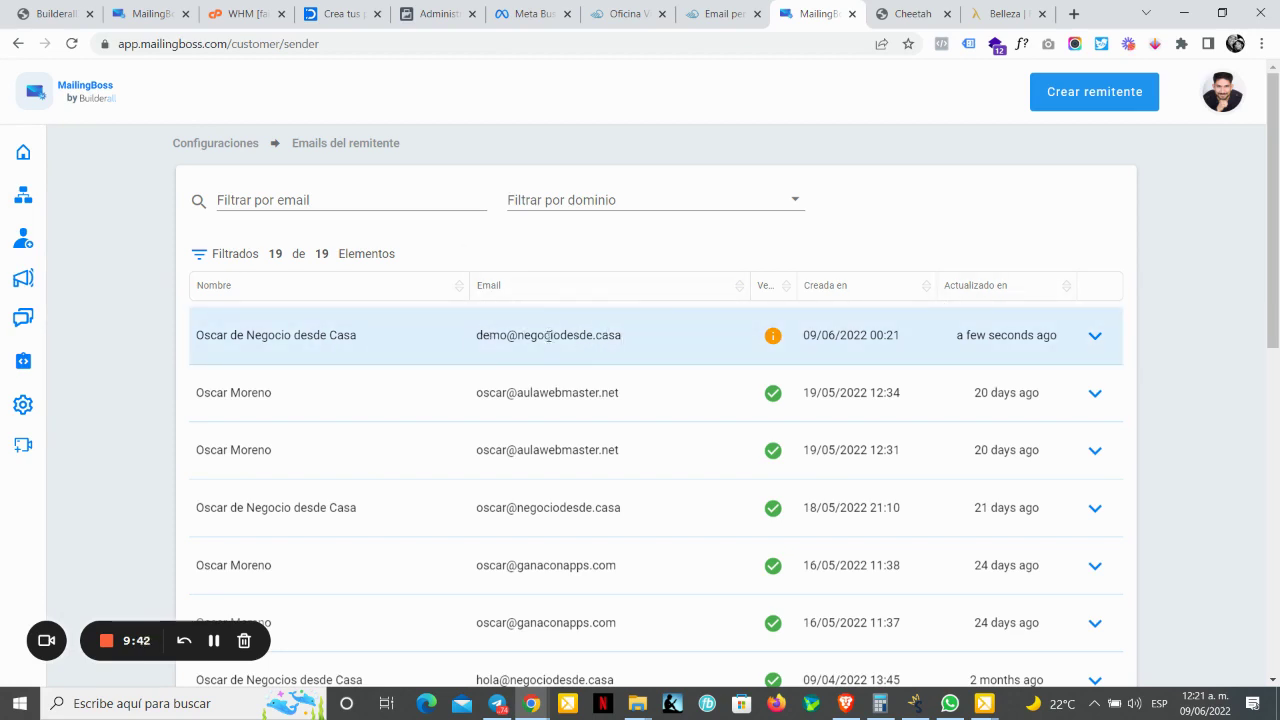
Step: In Email personalizado, show the email account list and launch webmail for negociodesde.casa
left_click(728, 14)
mouse_move(672, 88)
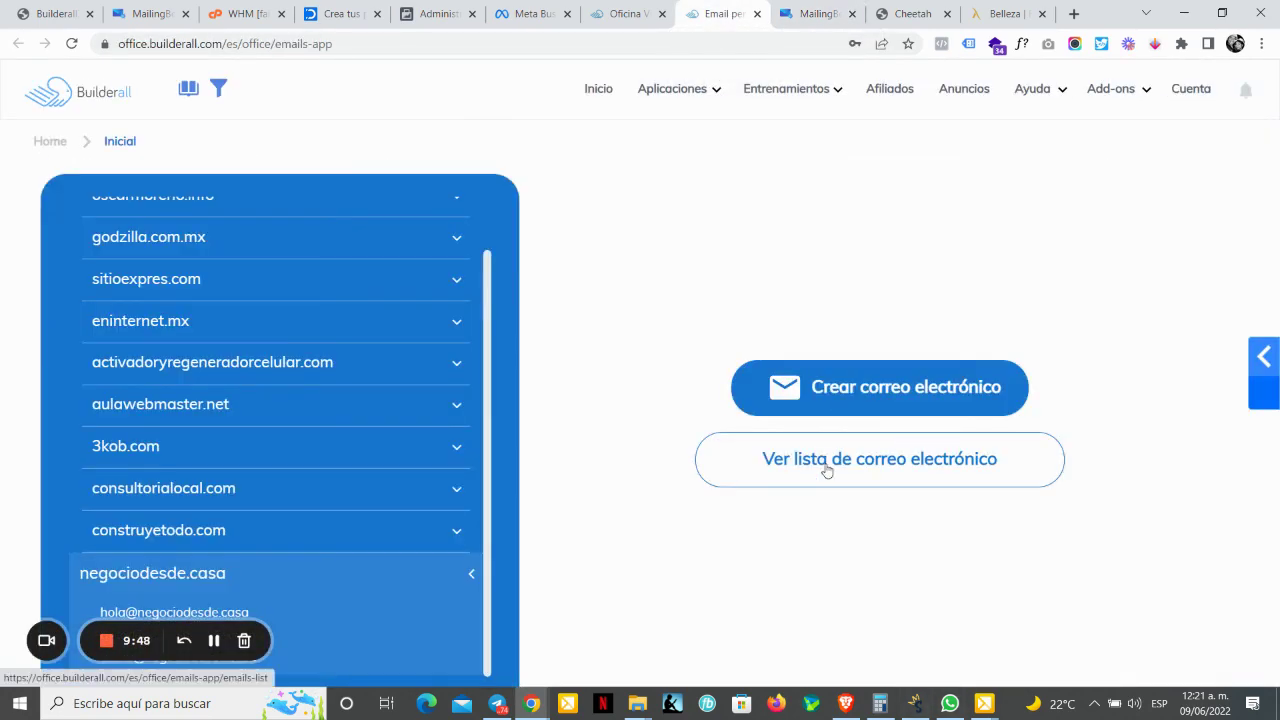
left_click(826, 467)
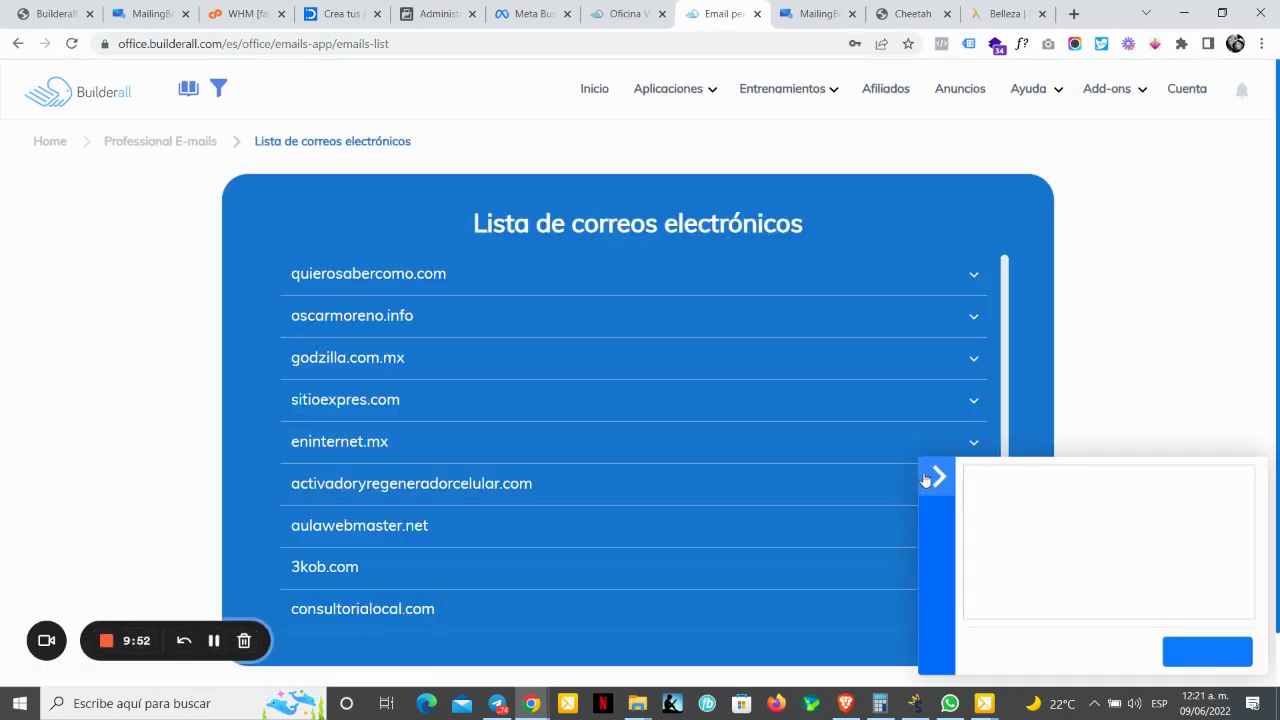
left_click(926, 479)
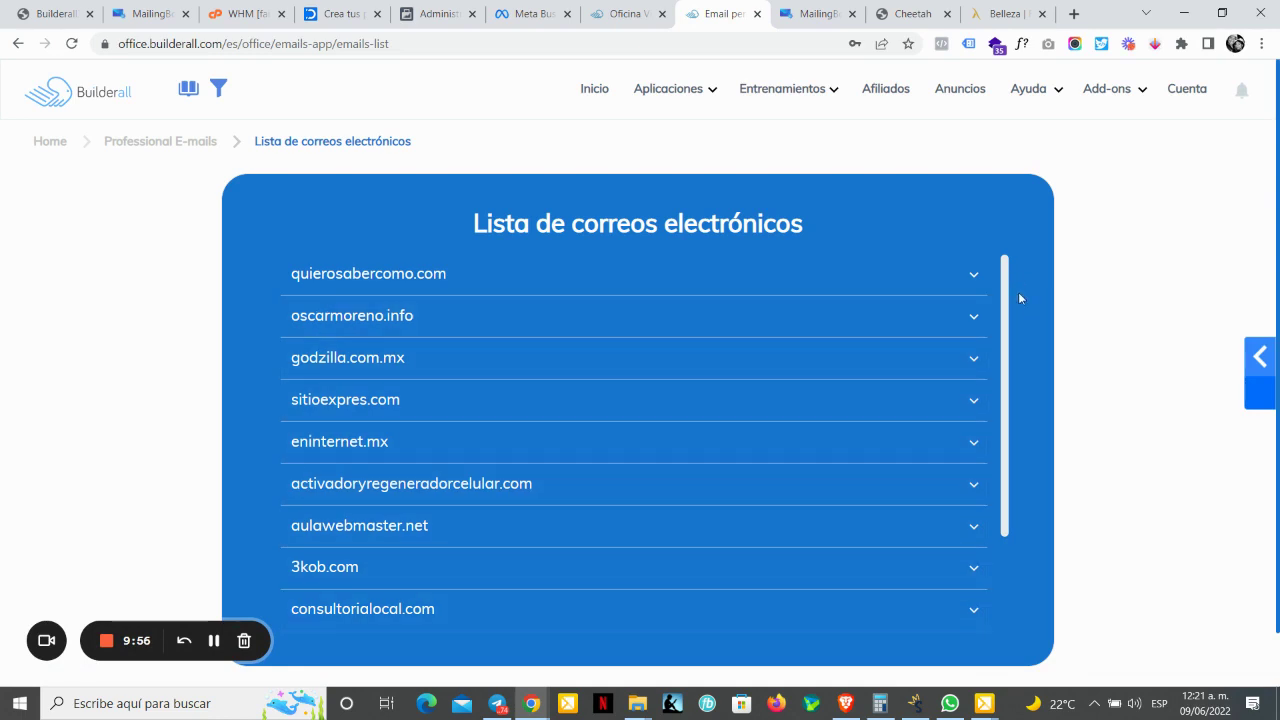
left_click_drag(1004, 327, 1004, 441)
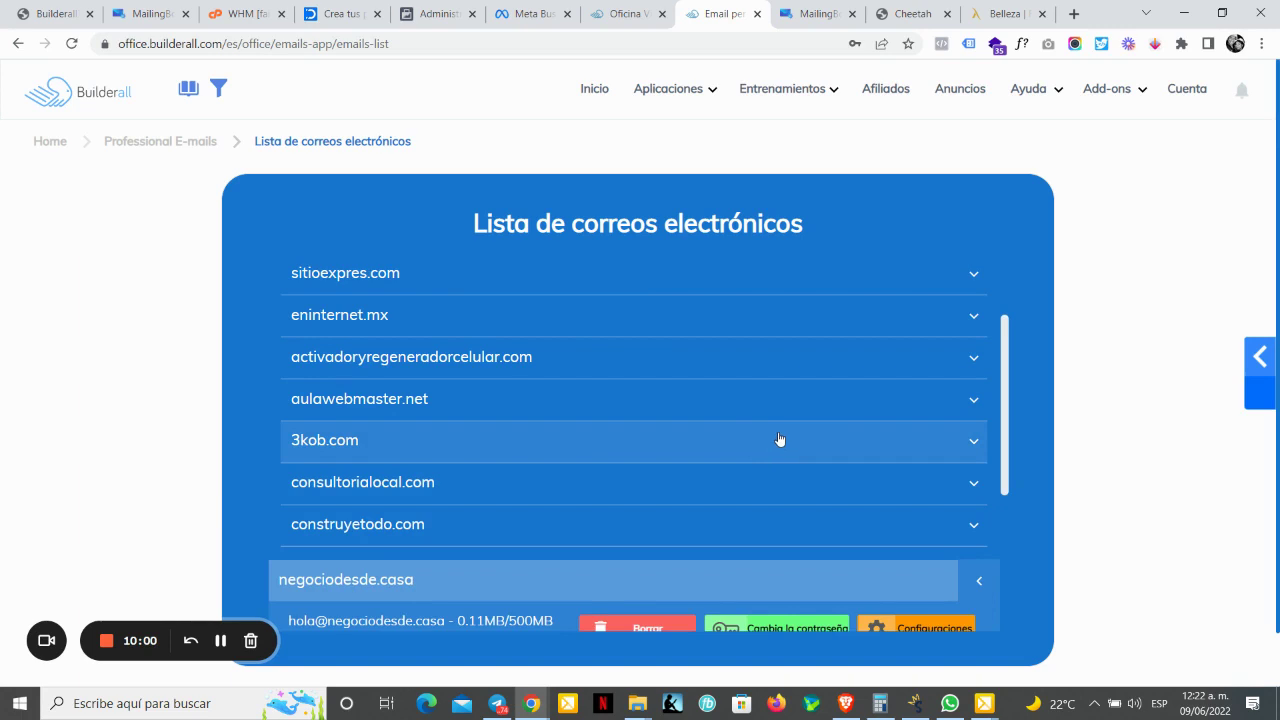
scroll(779, 439, "down", 3)
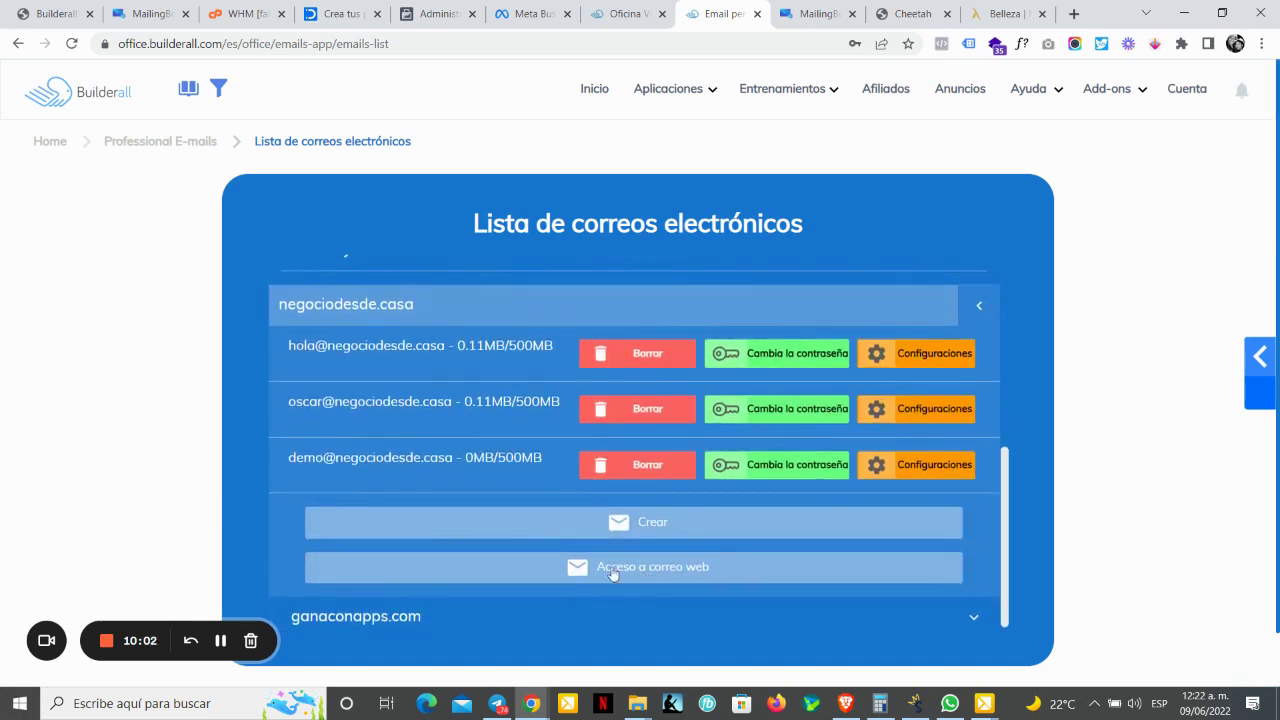
left_click(669, 567)
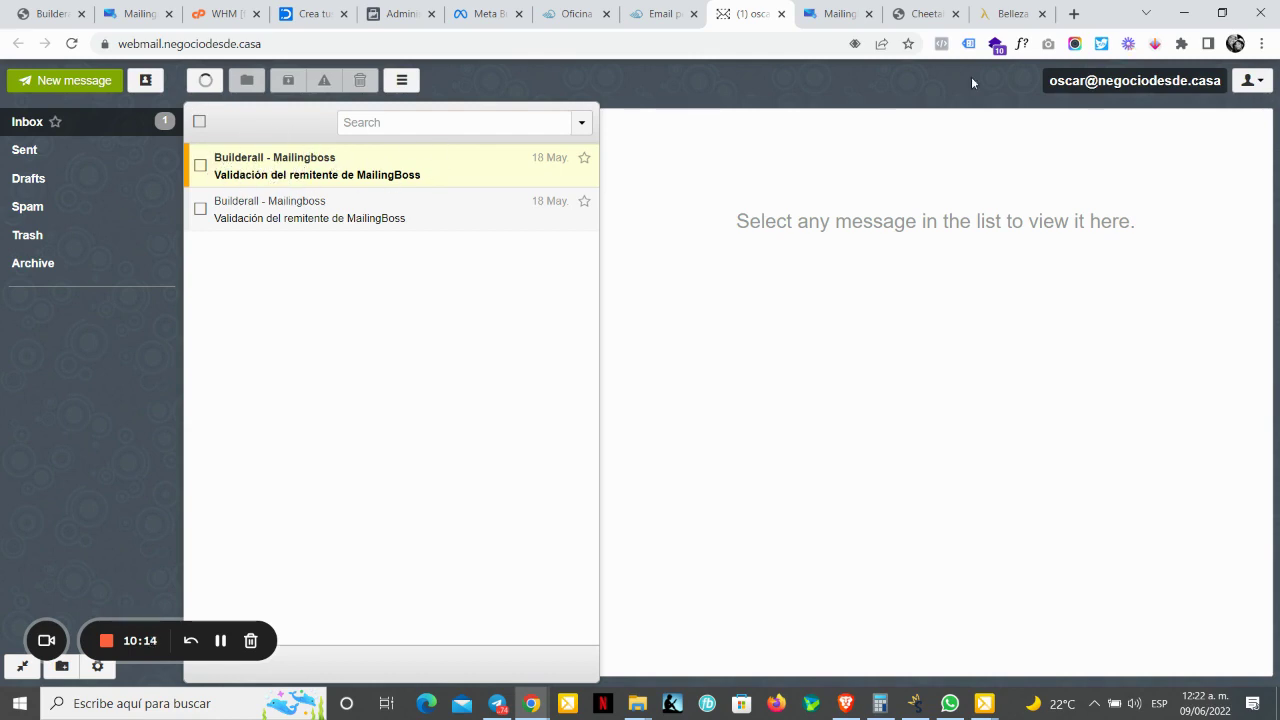
Step: Log out of RainLoop, sign in as the demo mailbox with its password, and save the login
left_click(1249, 80)
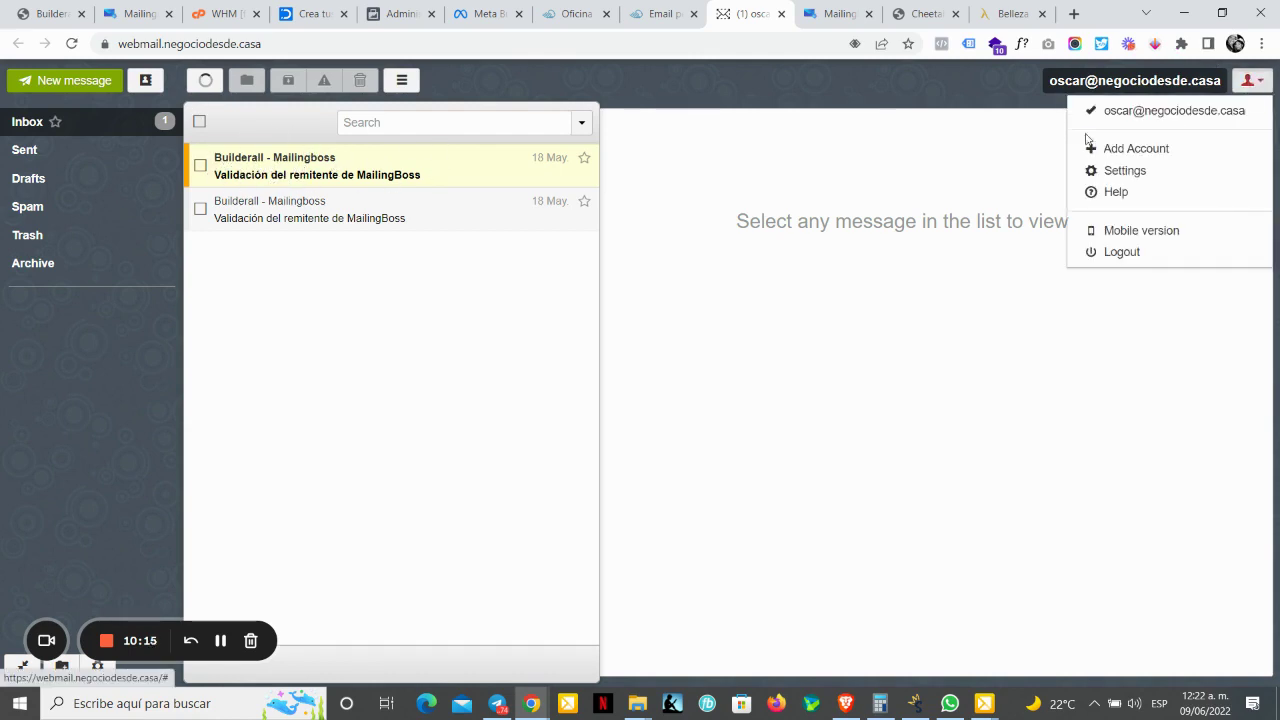
left_click(1122, 253)
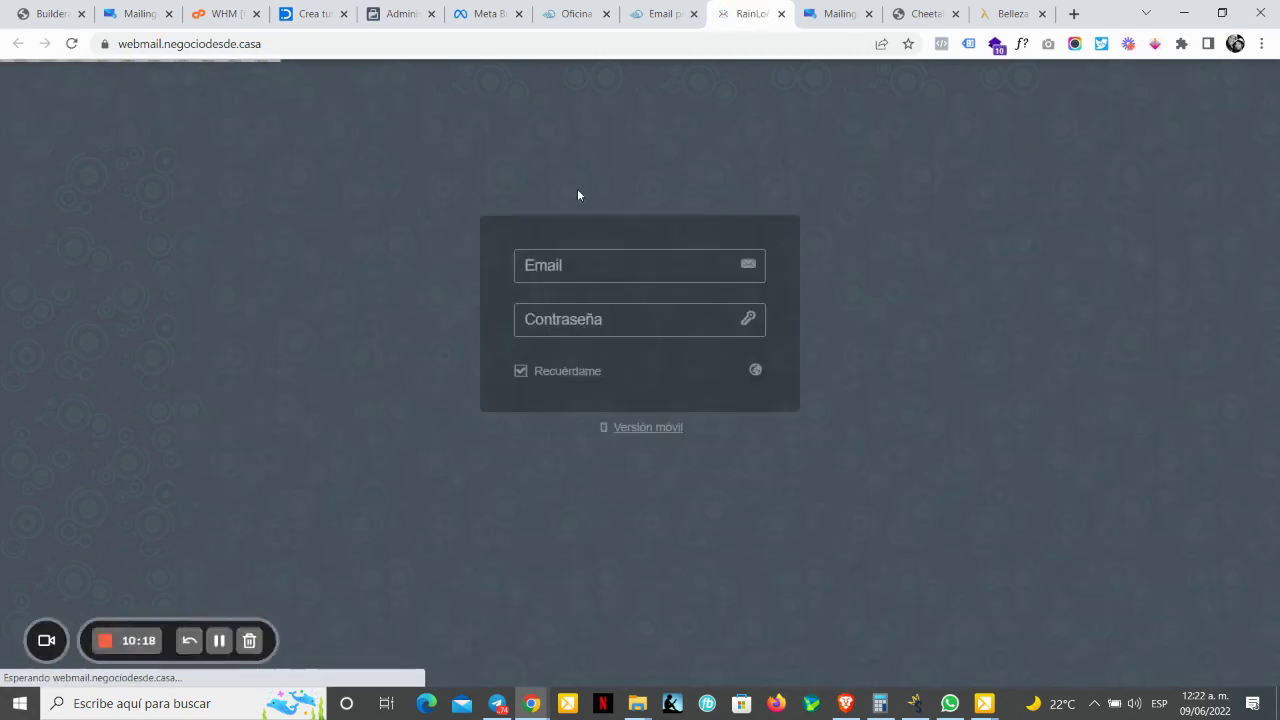
left_click(553, 287)
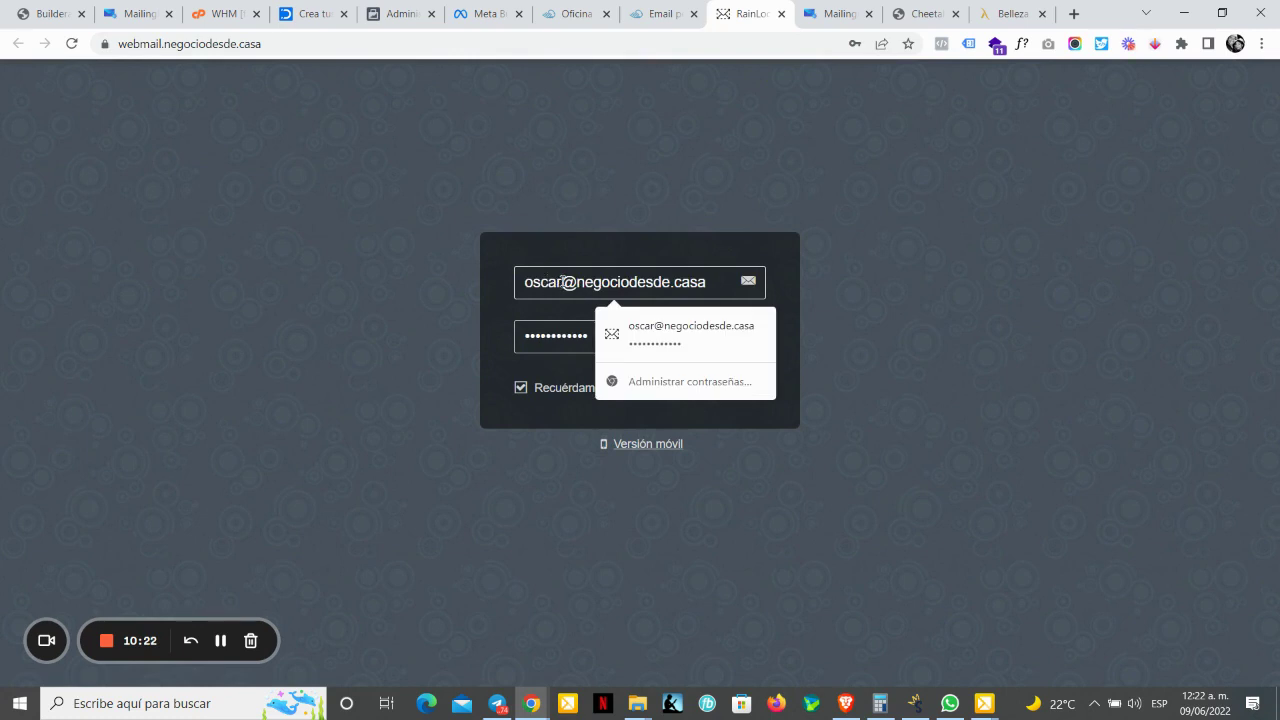
left_click_drag(562, 281, 511, 302)
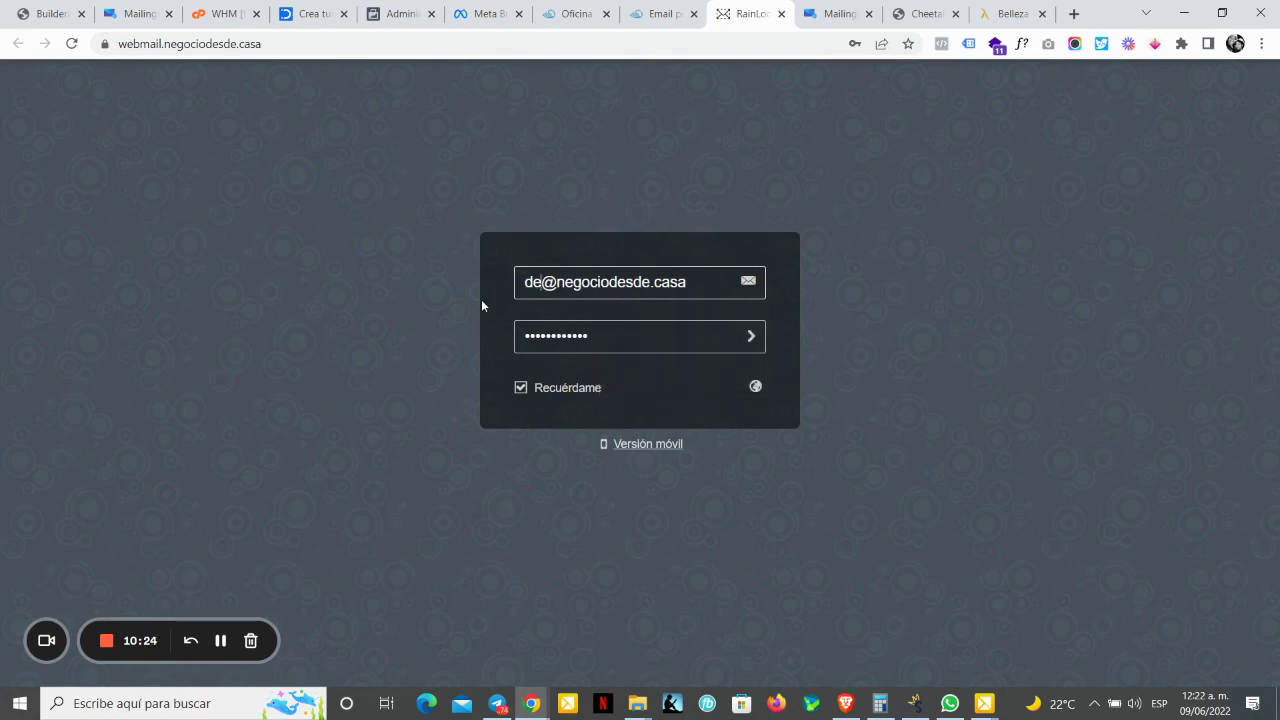
key("Tab")
key("ctrl+v")
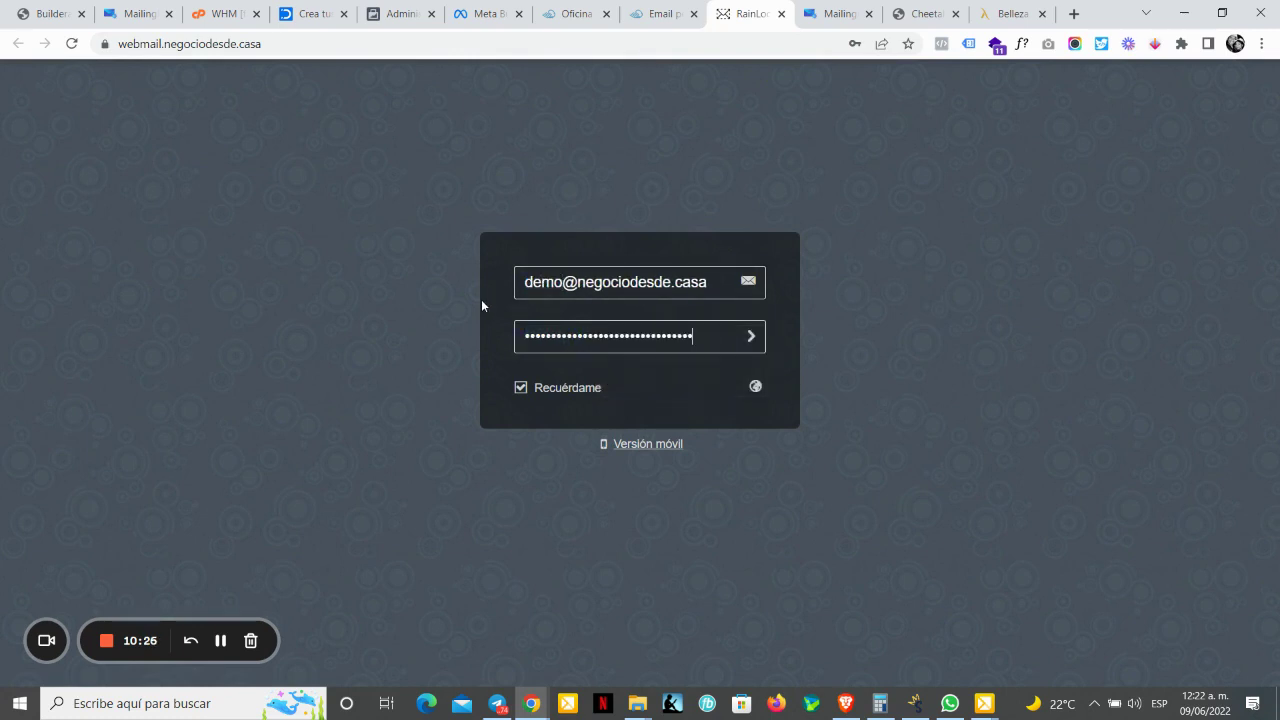
left_click(751, 337)
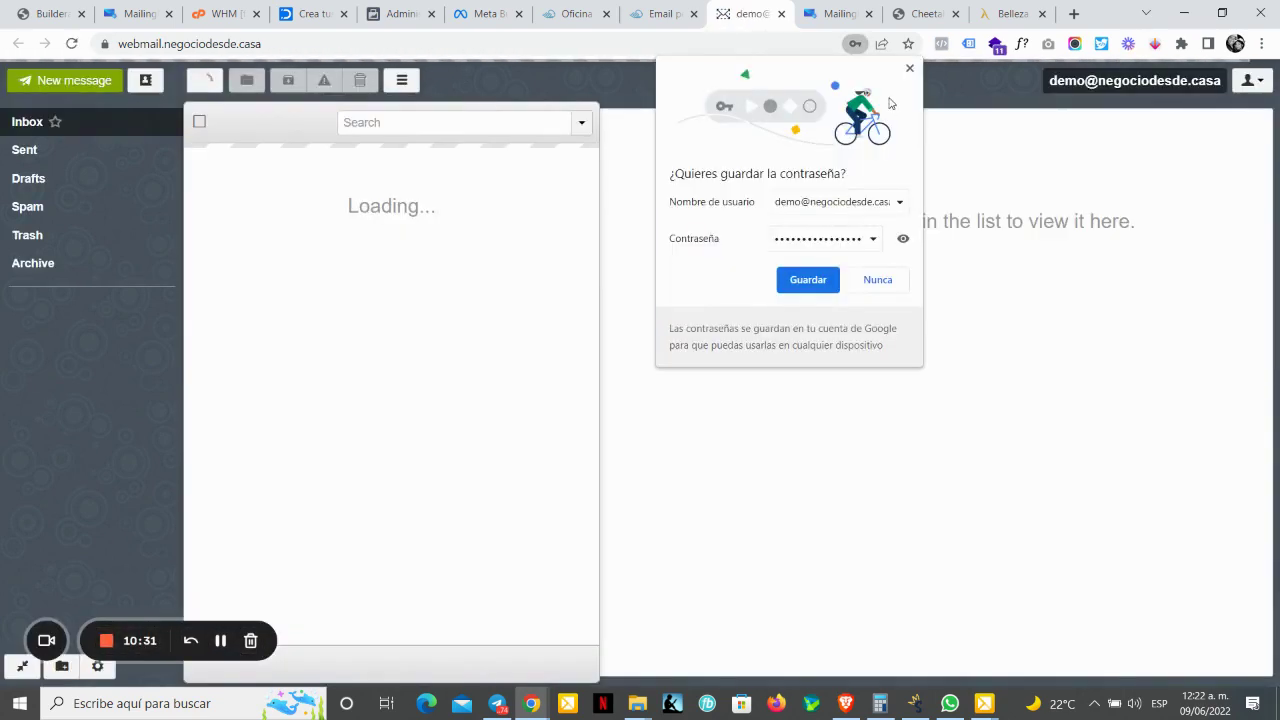
left_click(808, 279)
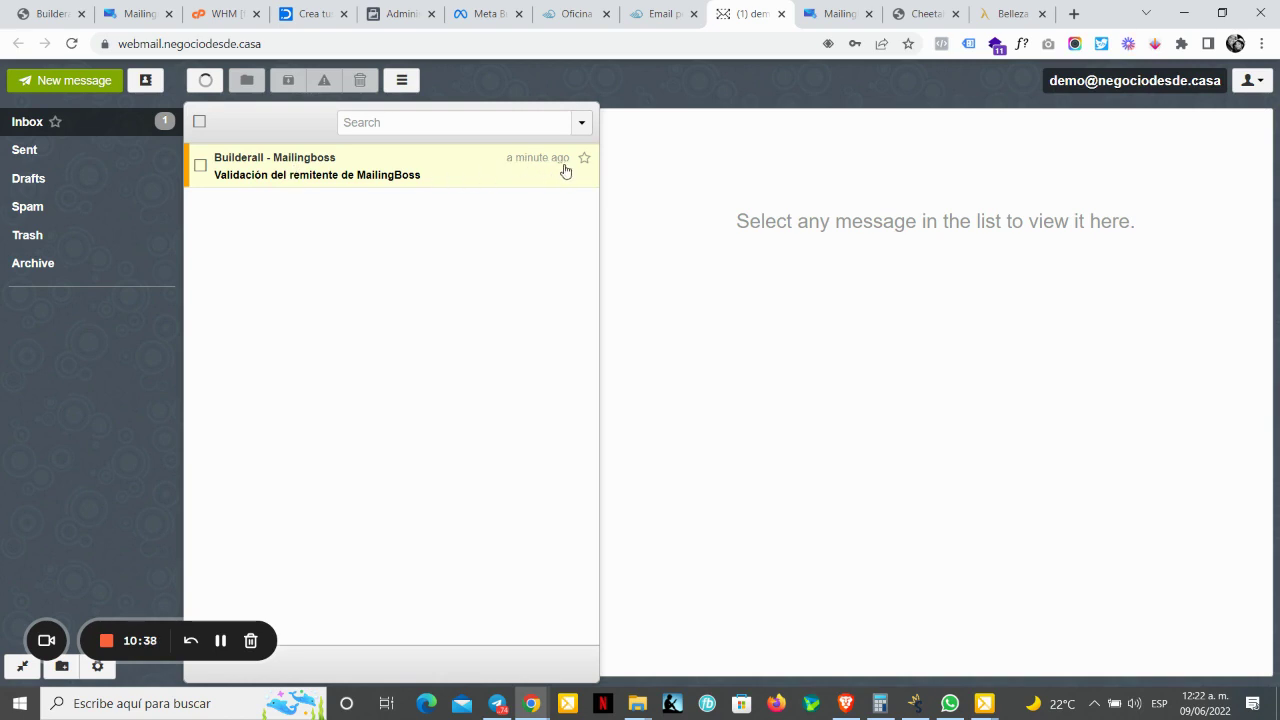
Step: Follow the link in the 'Validación del remitente de MailingBoss' email, close the confirmation tab, and return to Email personalizado
left_click(326, 174)
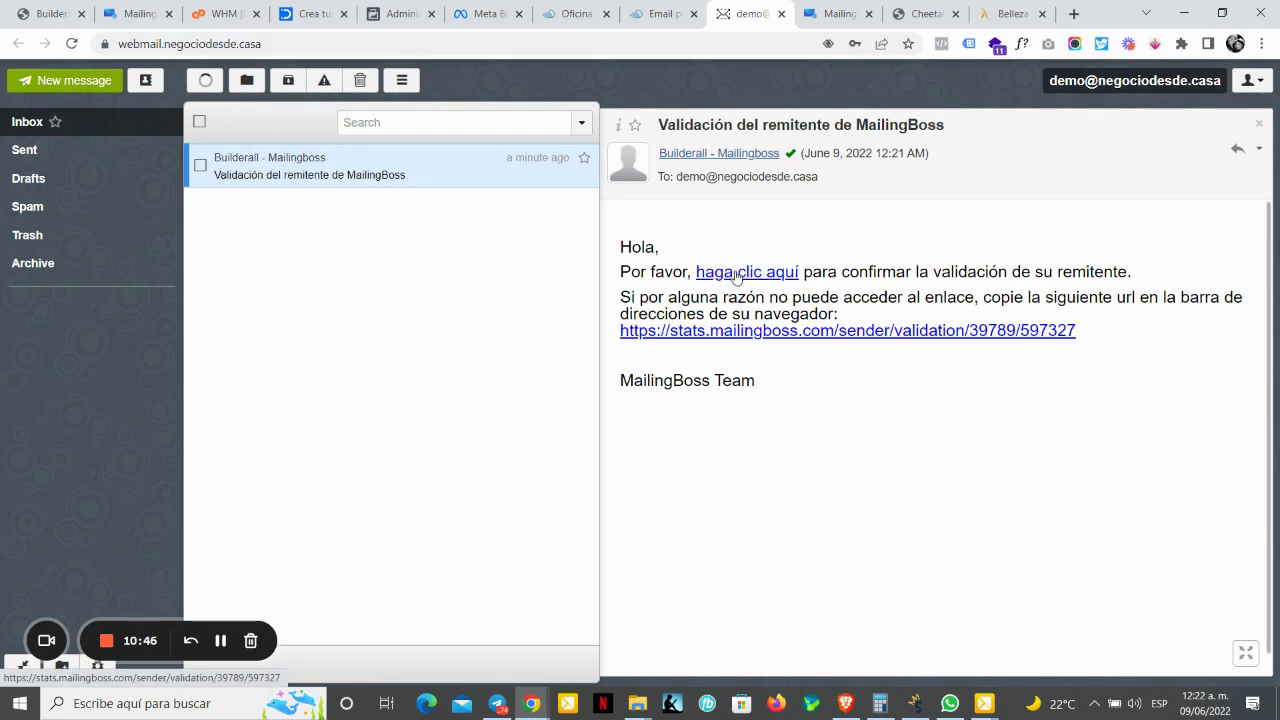
left_click(737, 276)
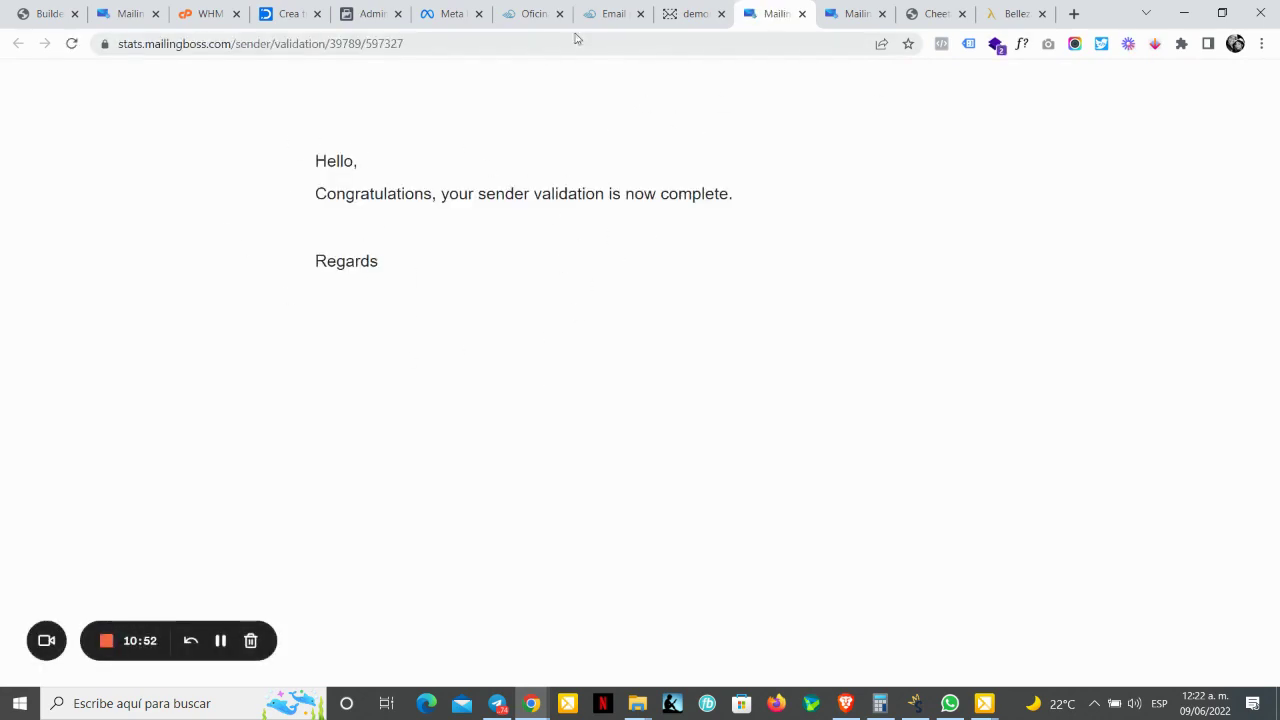
left_click(803, 15)
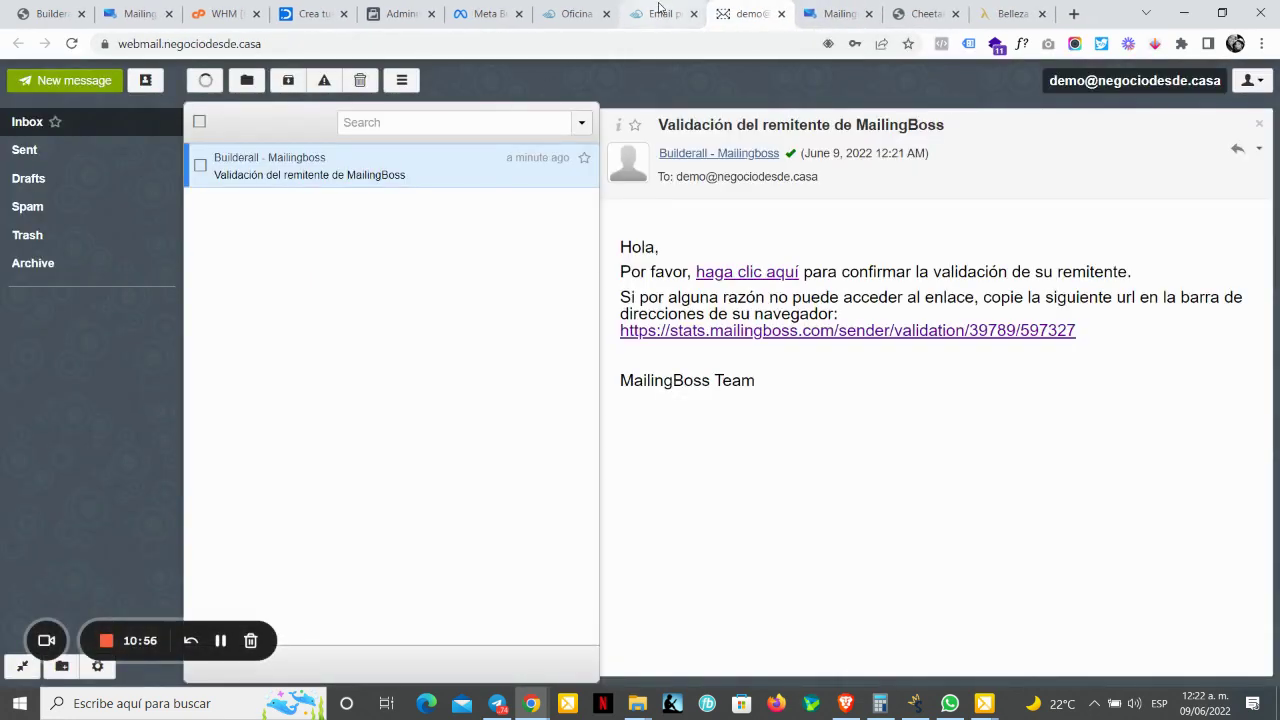
left_click(659, 10)
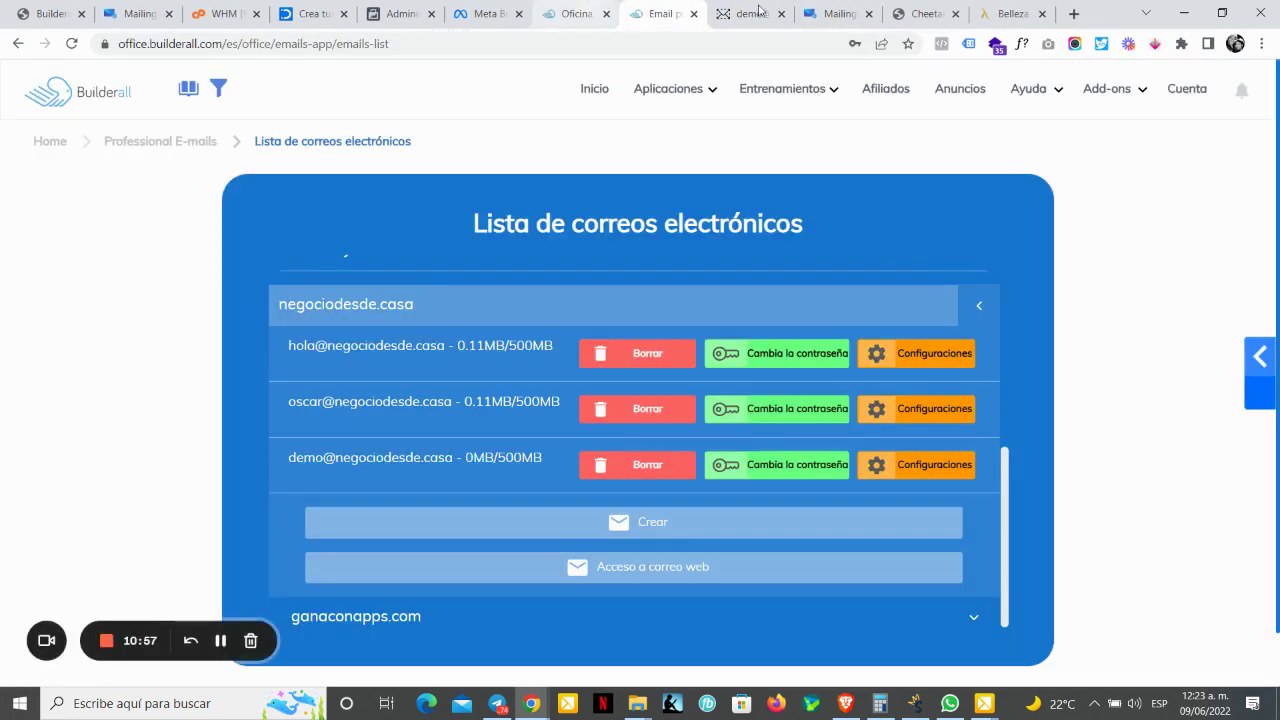
Step: Reload the MailingBoss Emails del remitente page so the demo sender shows as verified
left_click(826, 13)
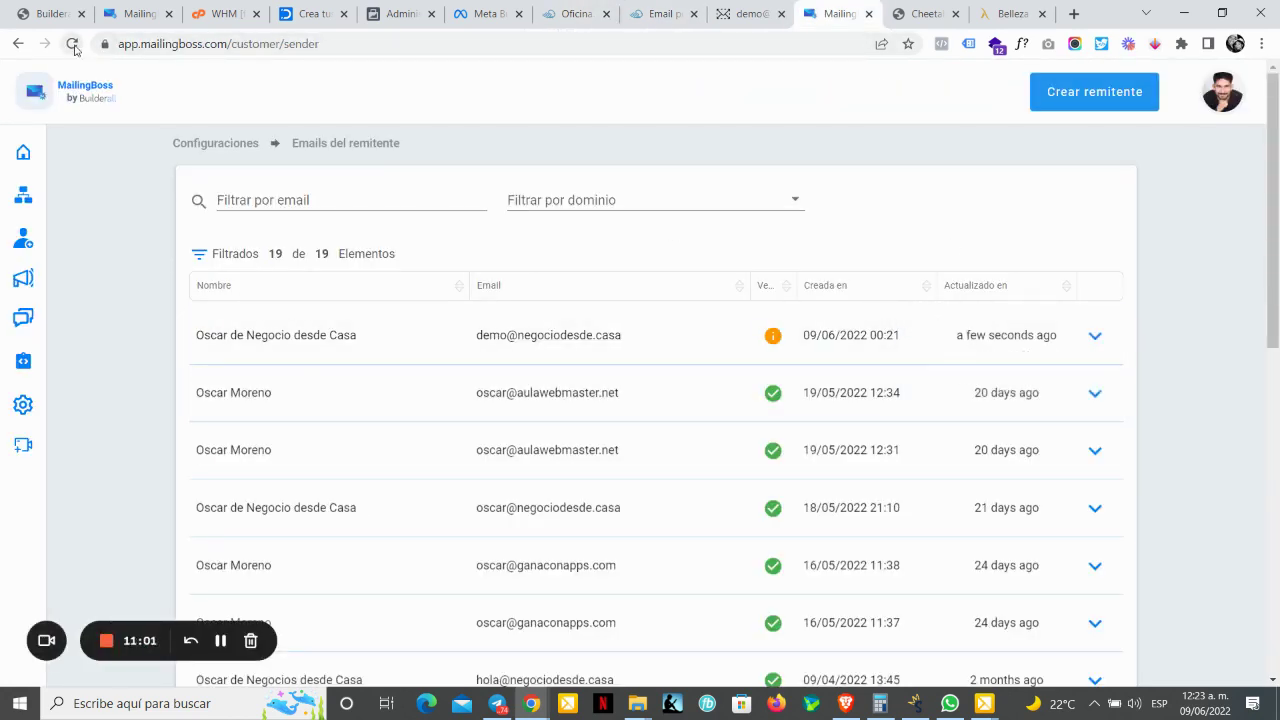
left_click(73, 45)
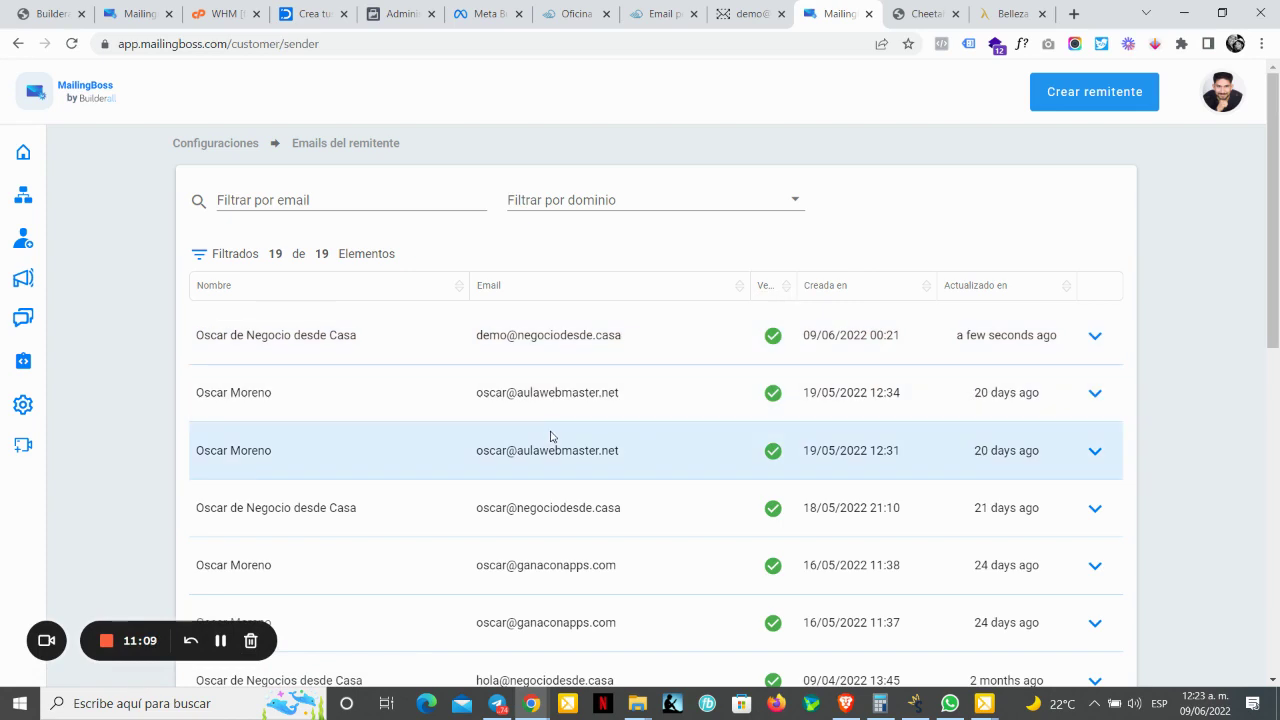
mouse_move(34, 380)
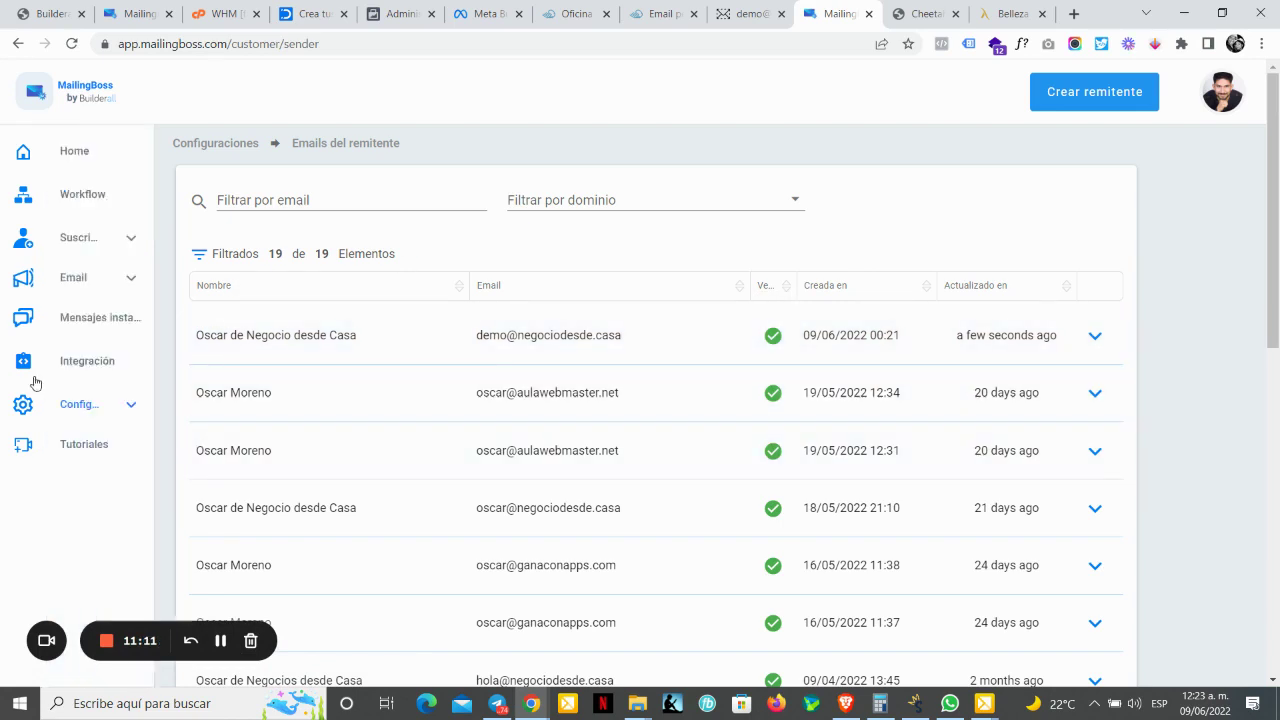